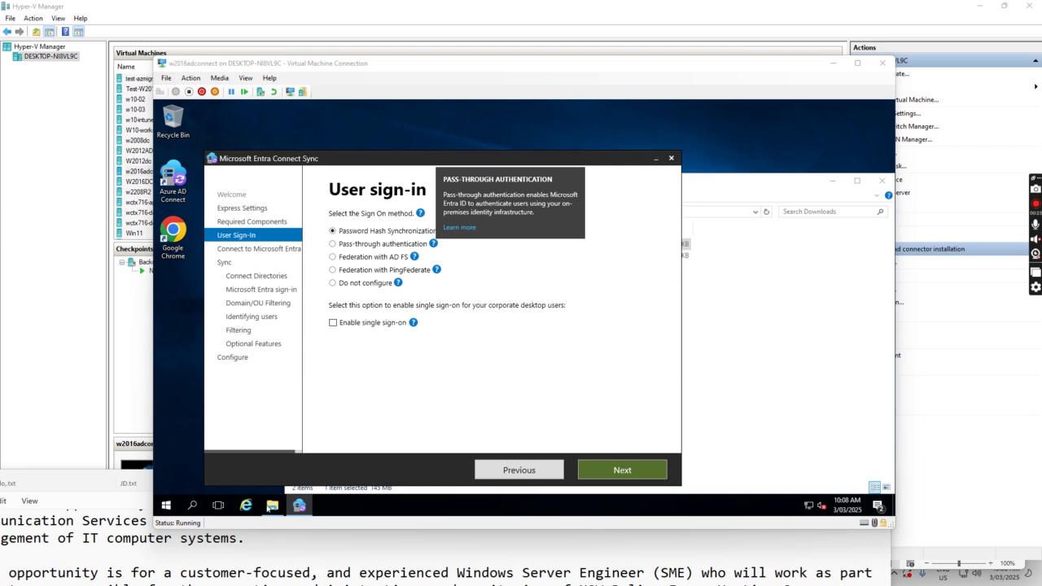
- Open the server's Start menu over the wizard's User sign-in page
left_click(167, 506)
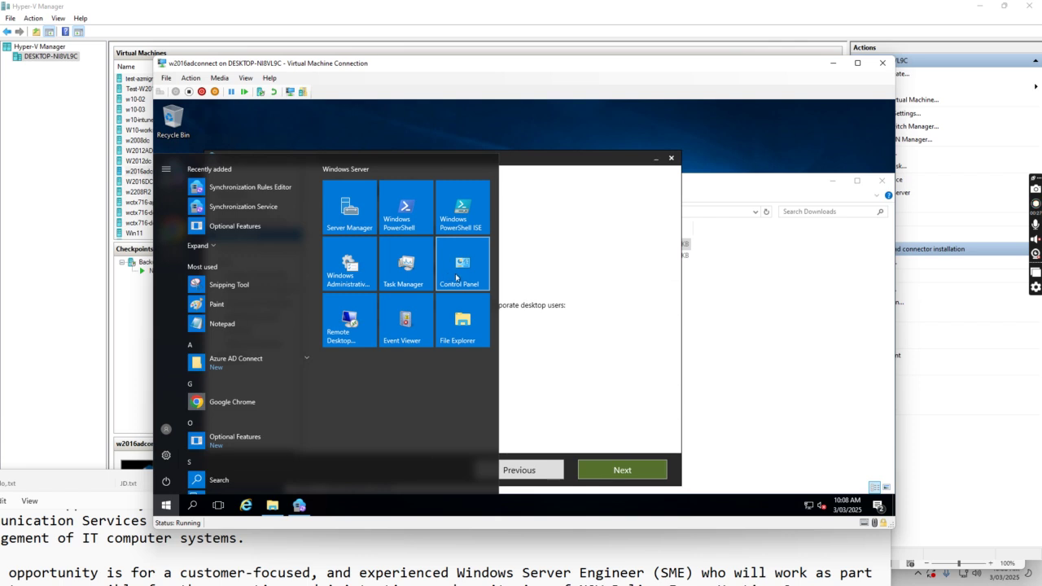
- Open Control Panel in Small icons view and go to the System page
left_click(452, 275)
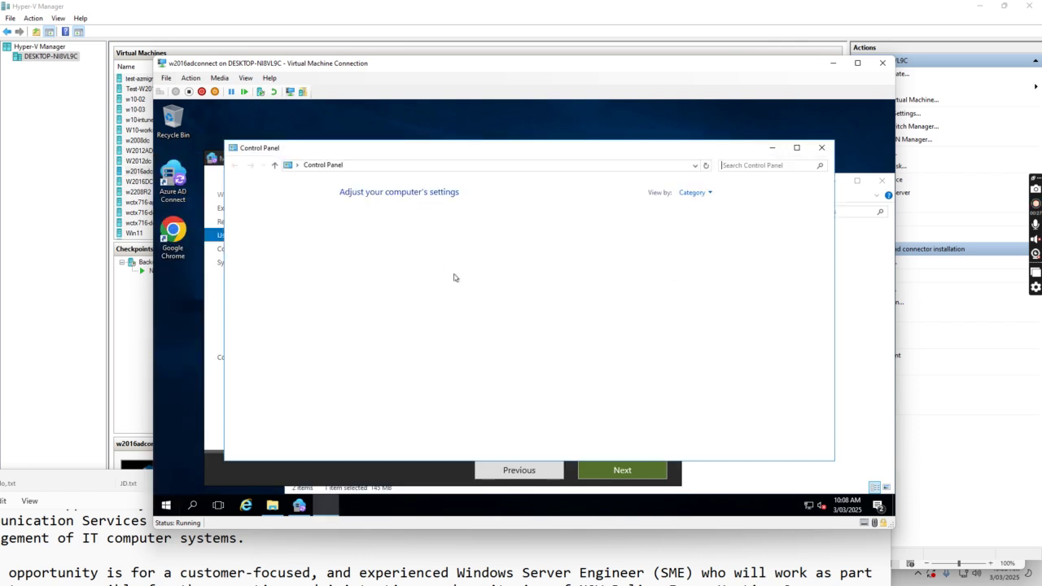
left_click(702, 193)
left_click(705, 234)
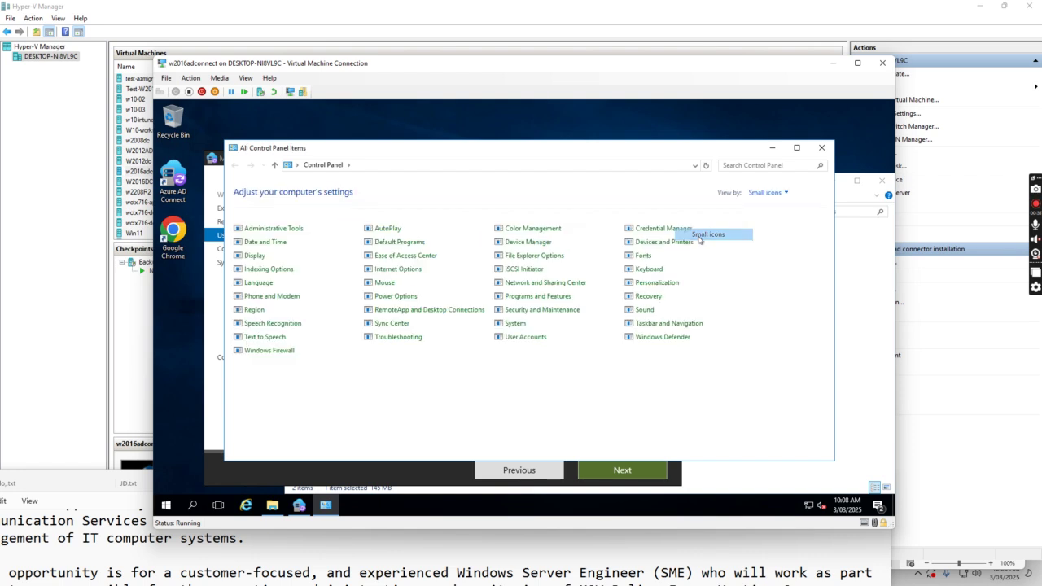
left_click(513, 324)
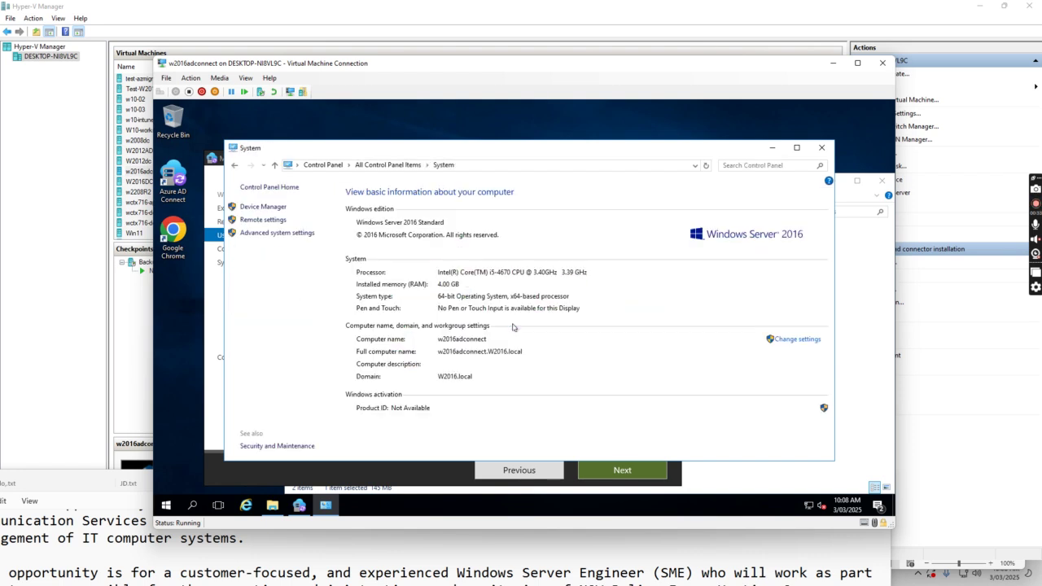
- Check the computer name and W2016.local domain in System Properties, cancel, and minimize System
left_click(262, 234)
left_click(270, 210)
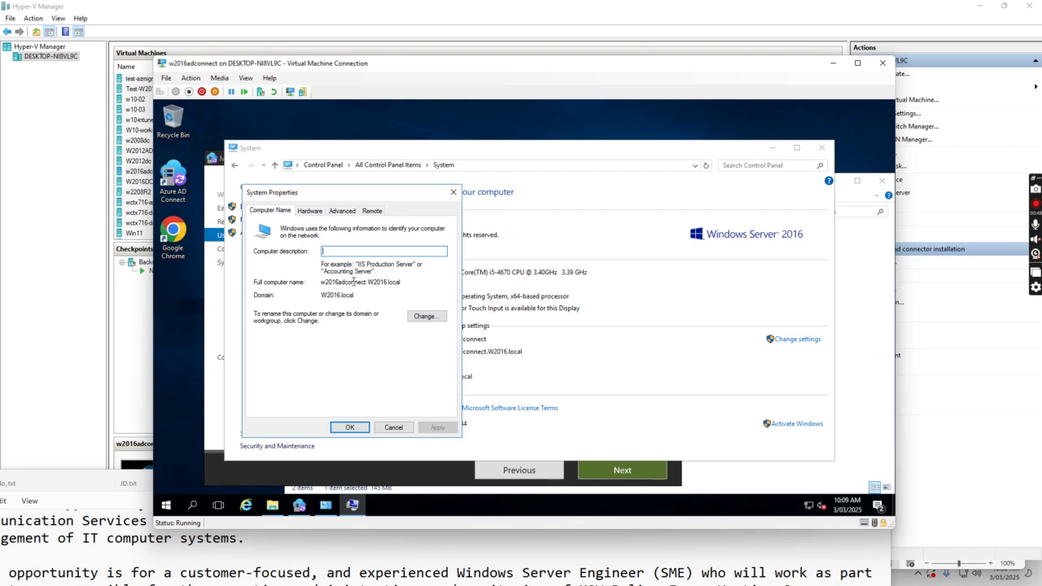
left_click(397, 429)
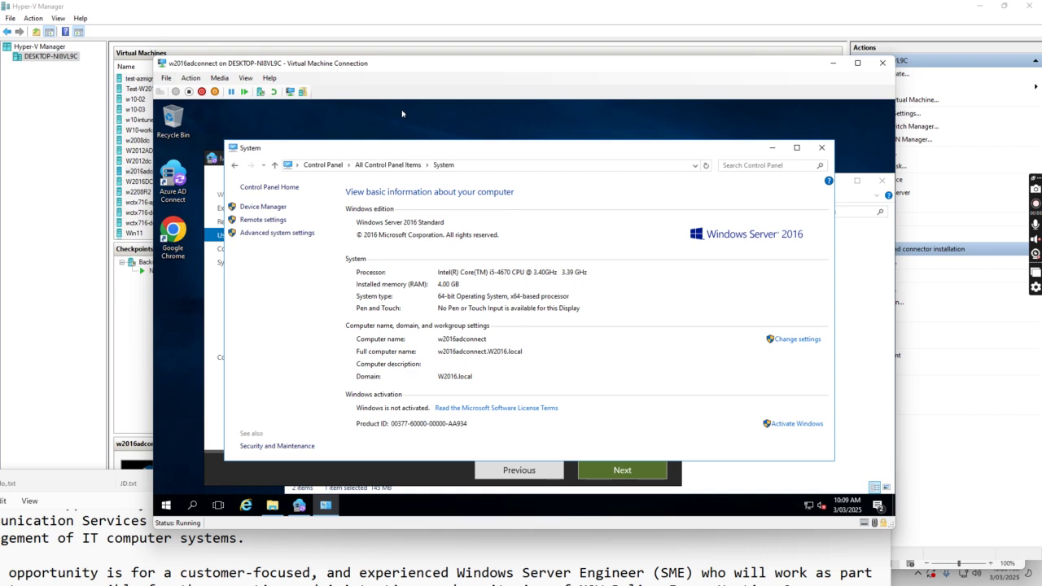
left_click(772, 147)
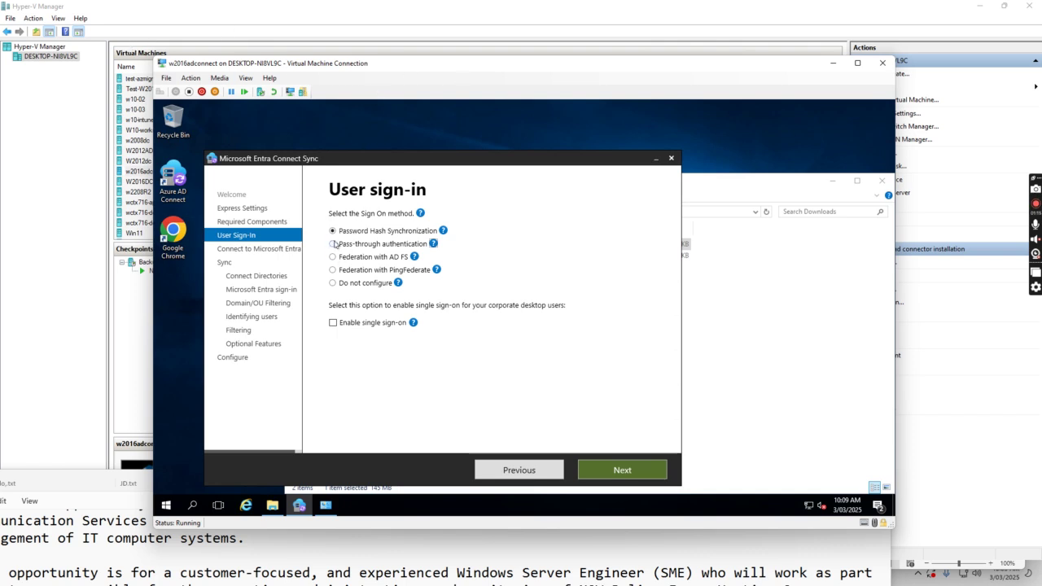
- Choose Pass-through authentication and check Enable single sign-on on the User sign-in page
left_click(333, 244)
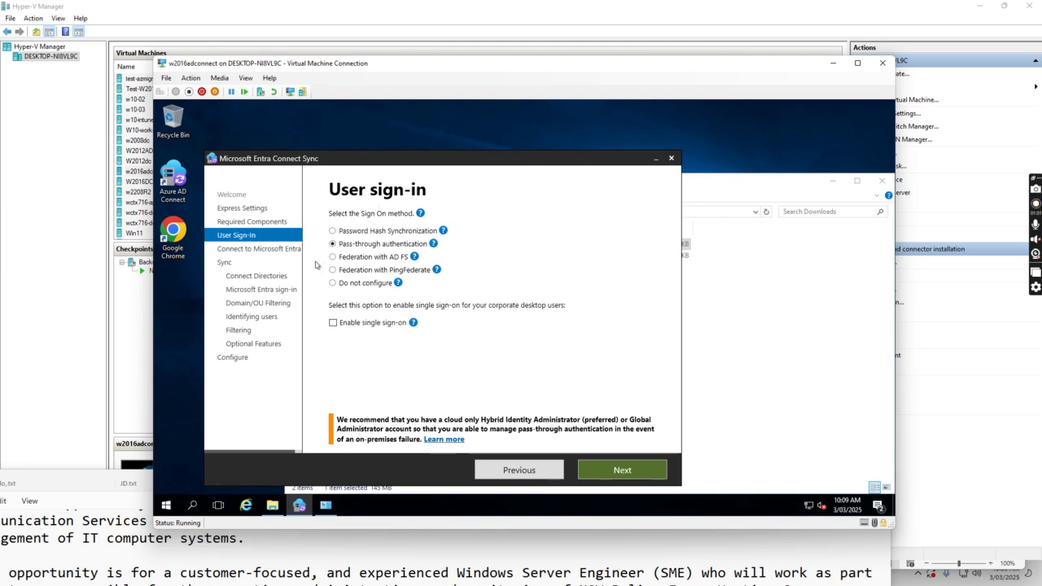
left_click(332, 323)
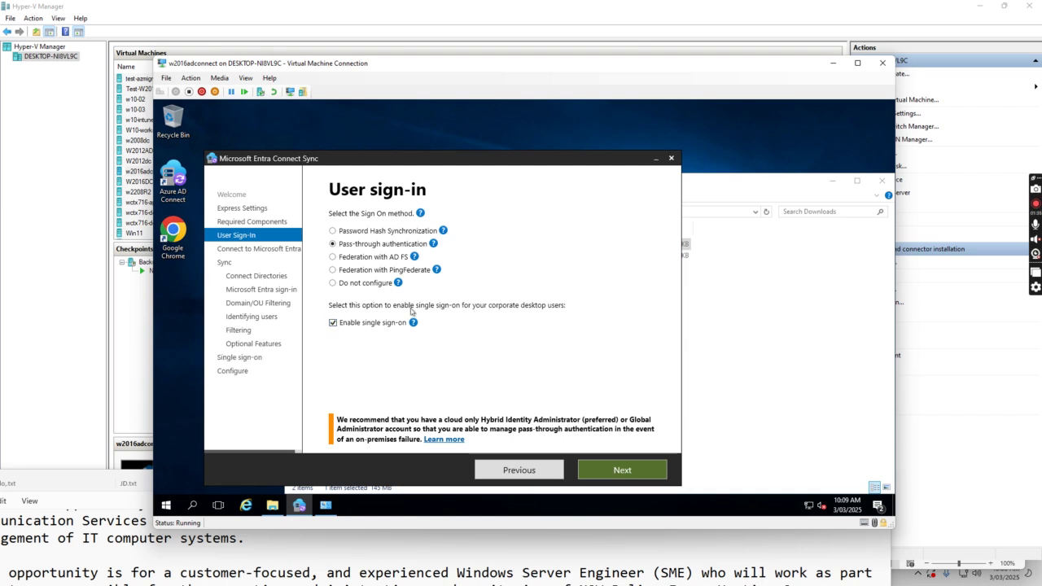
mouse_move(412, 324)
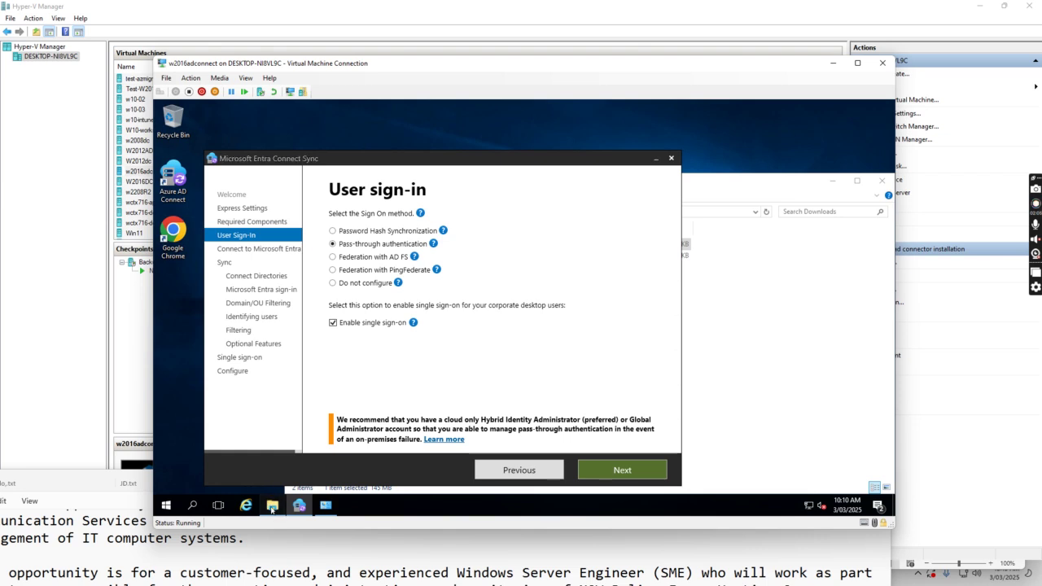
- Show C:\Temp with Enable-tls12.ps1 in File Explorer and move the window off the wizard
left_click(272, 507)
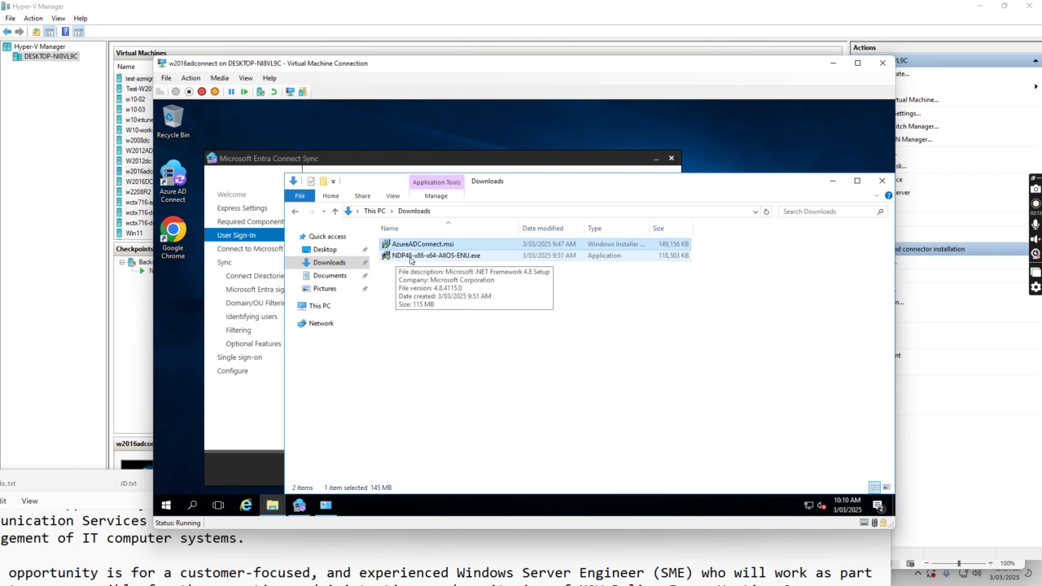
left_click(412, 257)
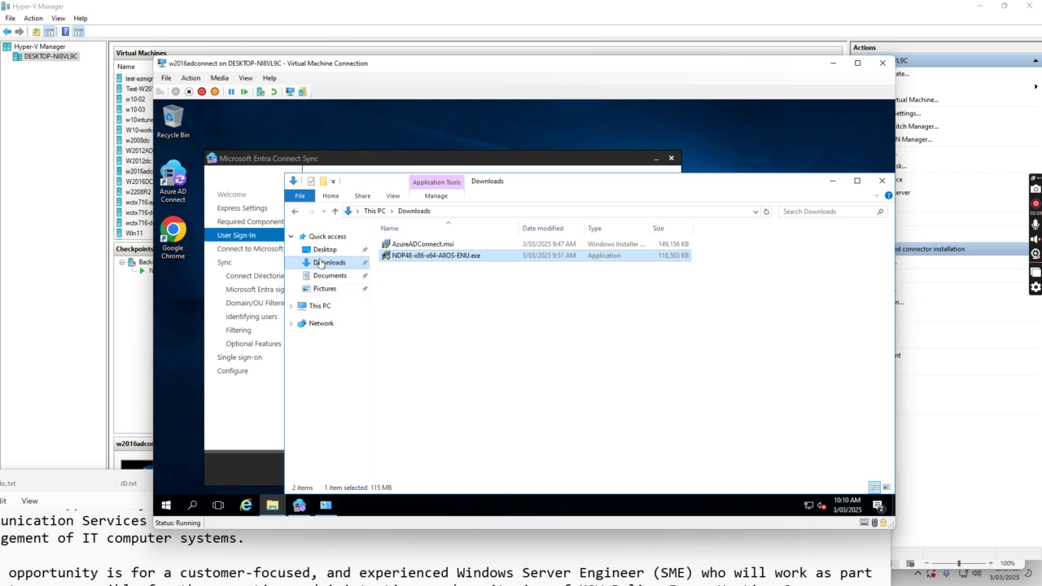
left_click(318, 307)
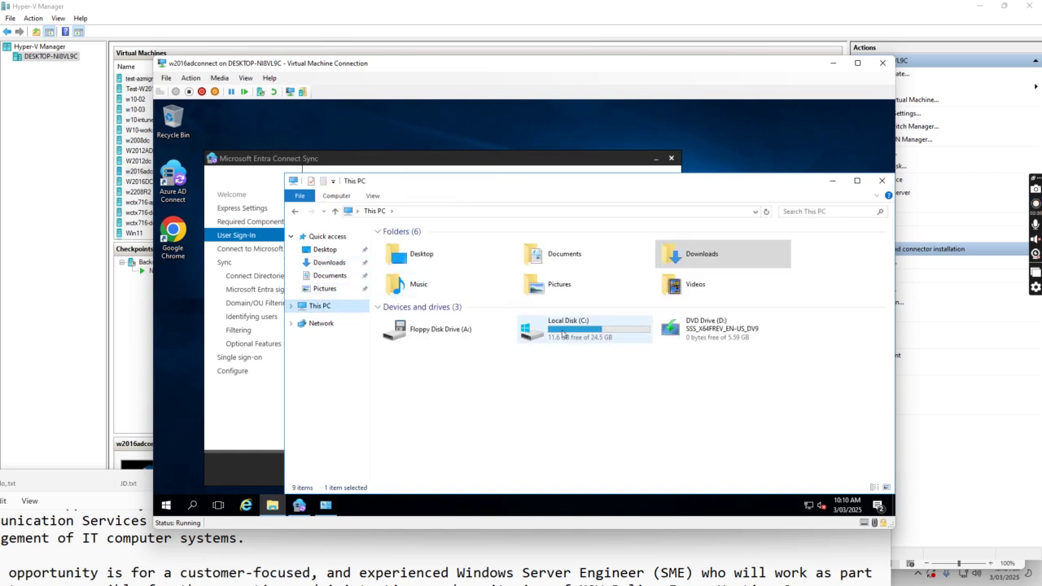
double_click(561, 332)
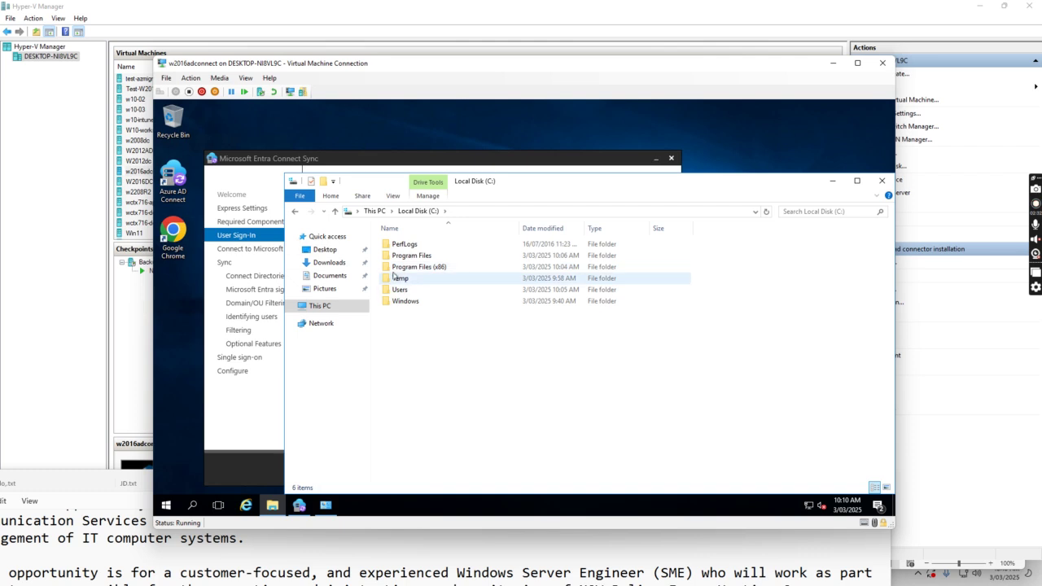
double_click(399, 279)
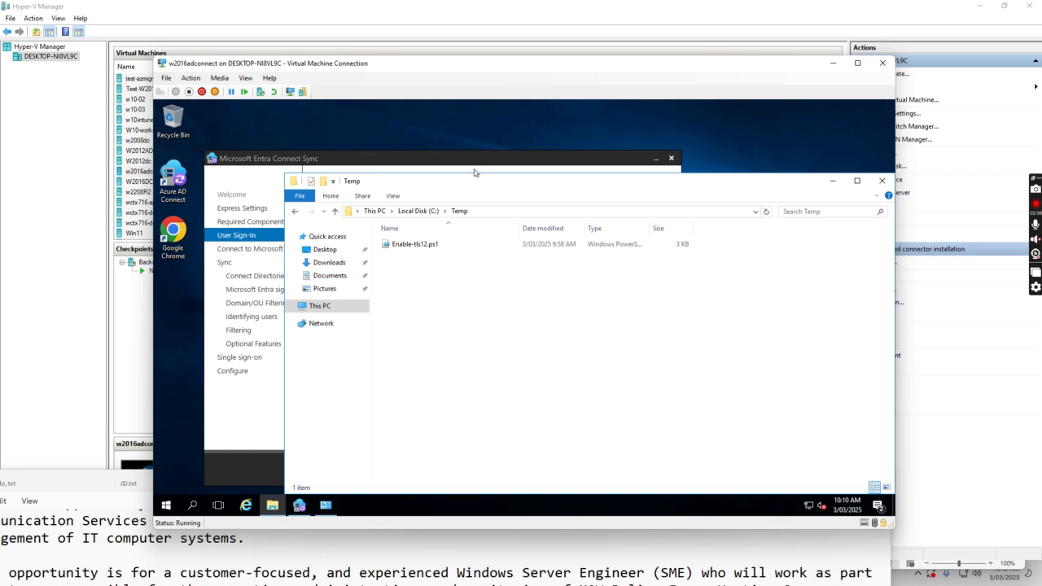
left_click_drag(493, 180, 459, 164)
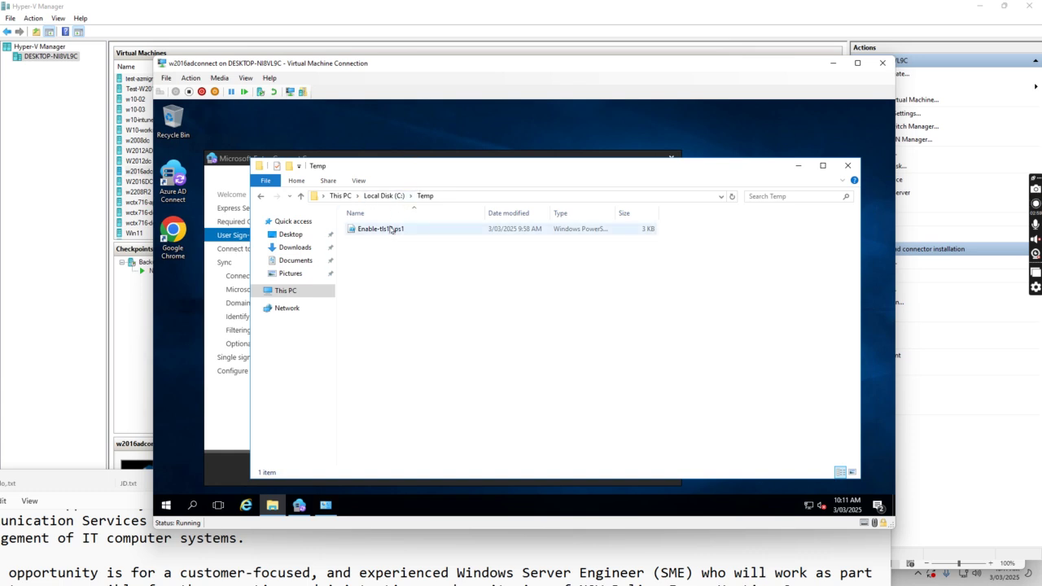
left_click_drag(474, 170, 518, 345)
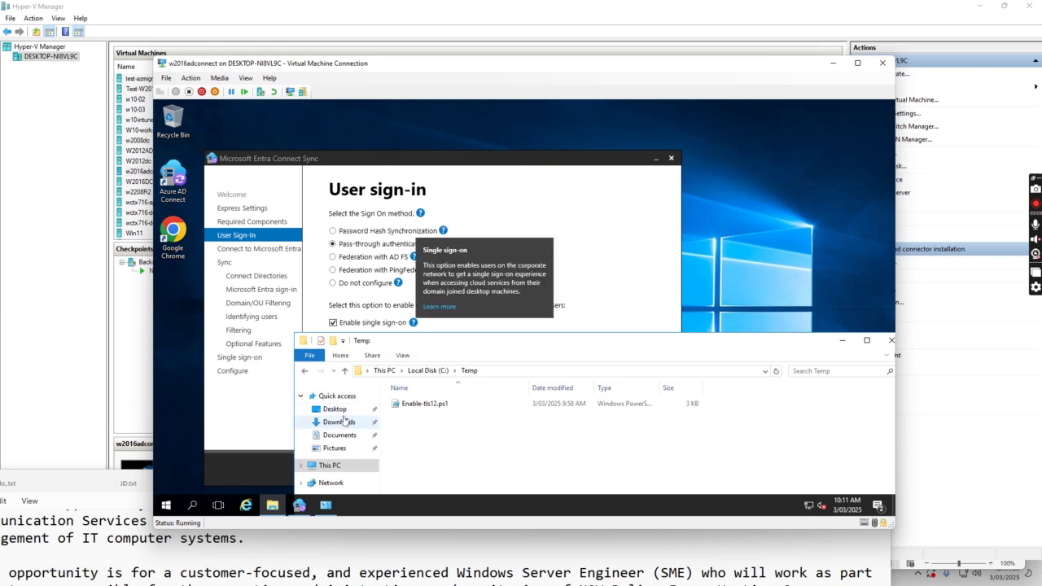
- Briefly select Password Hash Synchronization, then switch back to Pass-through authentication
left_click(344, 421)
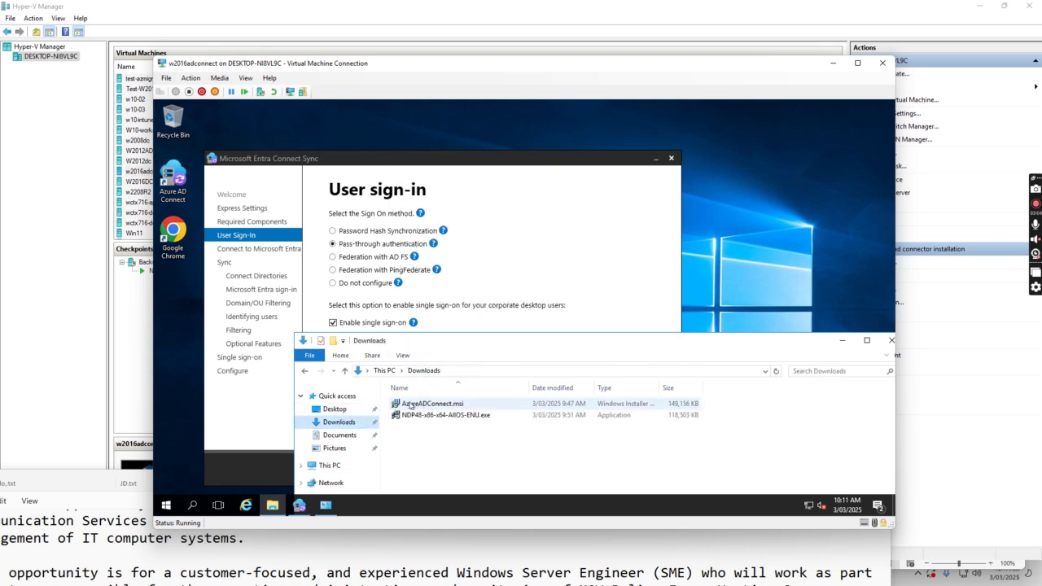
left_click(332, 232)
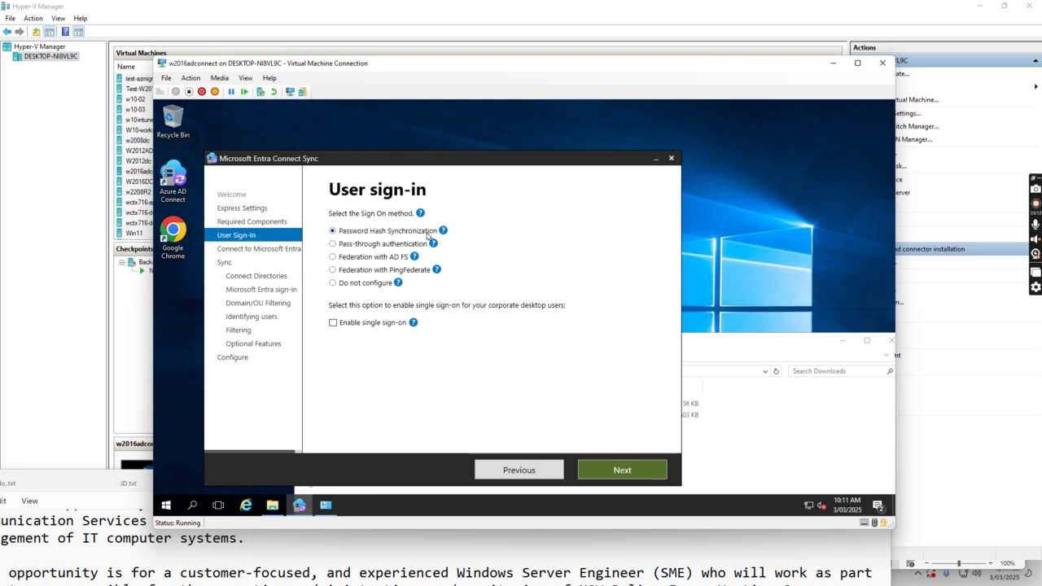
mouse_move(444, 233)
mouse_move(442, 230)
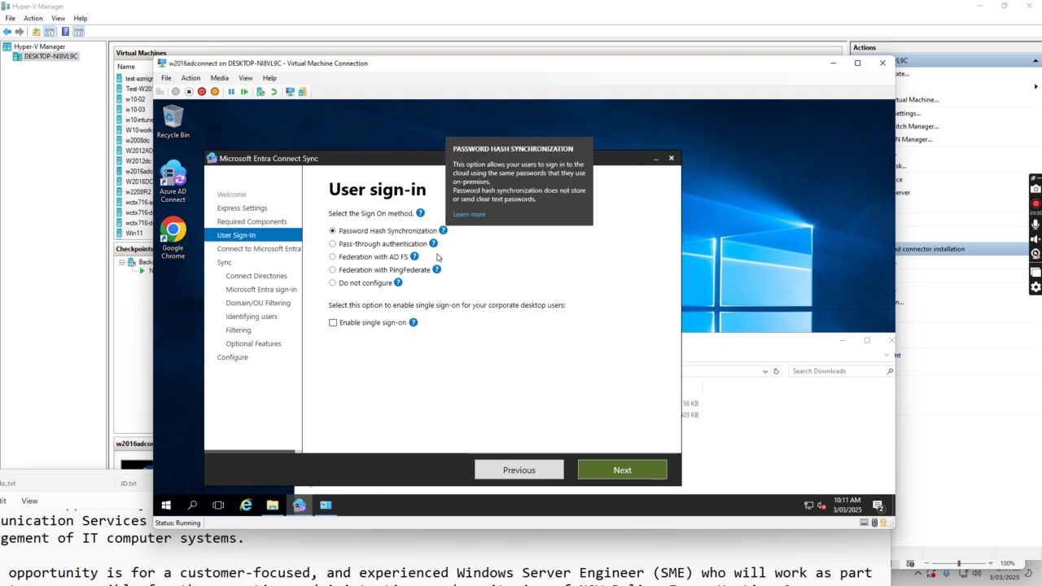
left_click(333, 245)
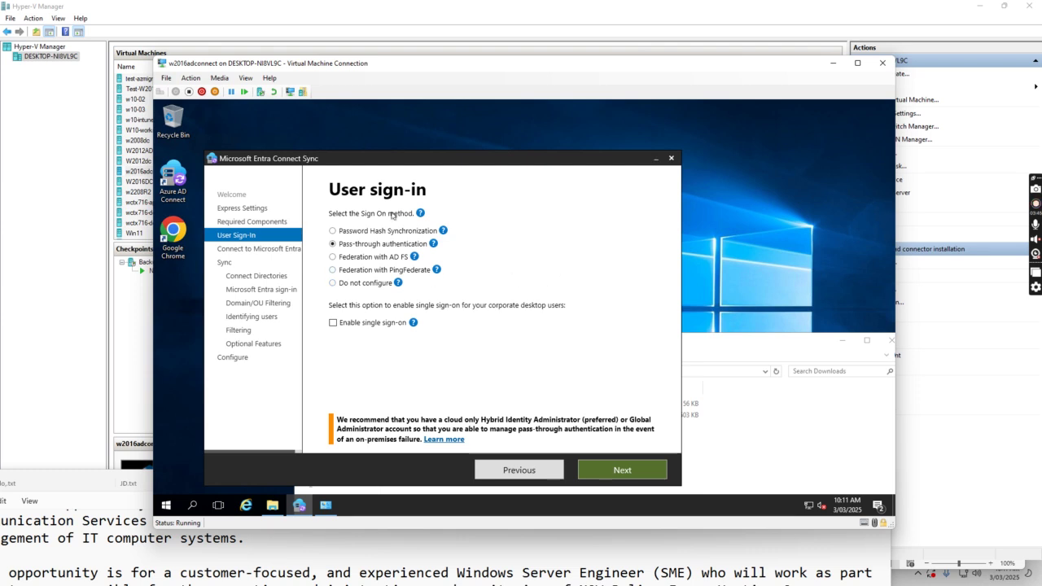
mouse_move(436, 247)
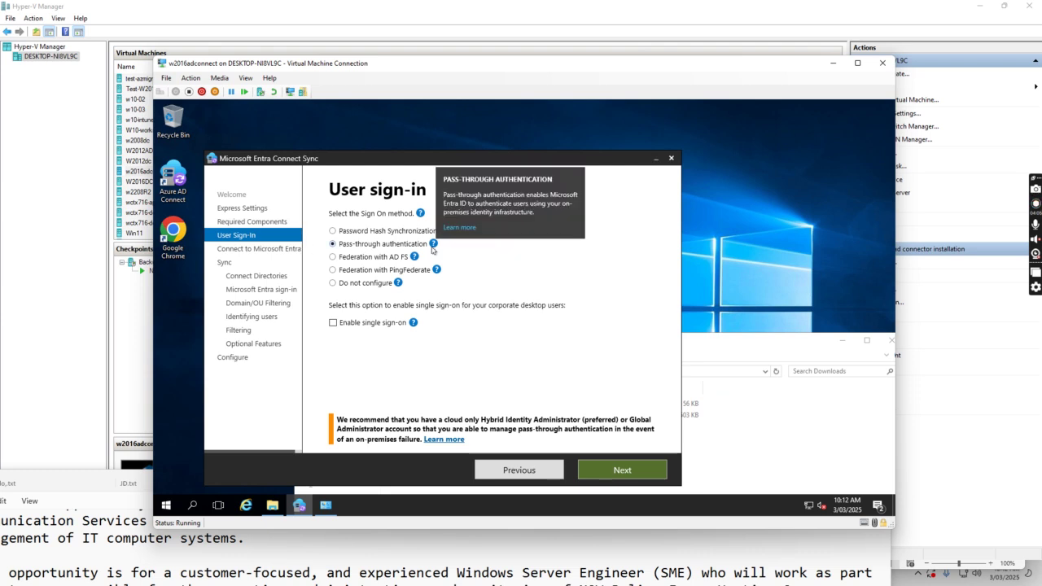
- Re-enable single sign-on, review the Do not configure explanation, and advance to Connect to Microsoft Entra ID
left_click(332, 324)
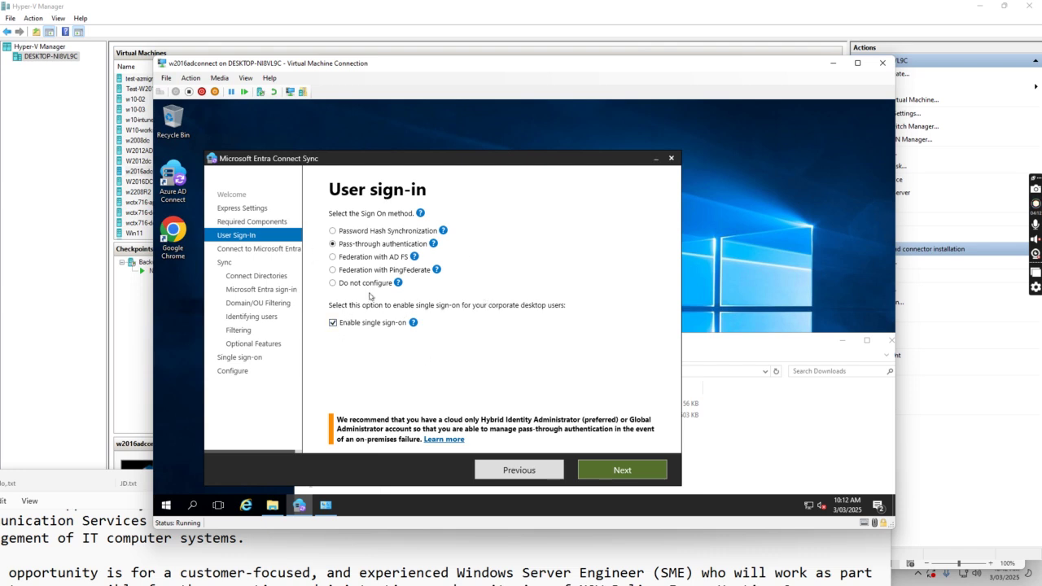
left_click(401, 284)
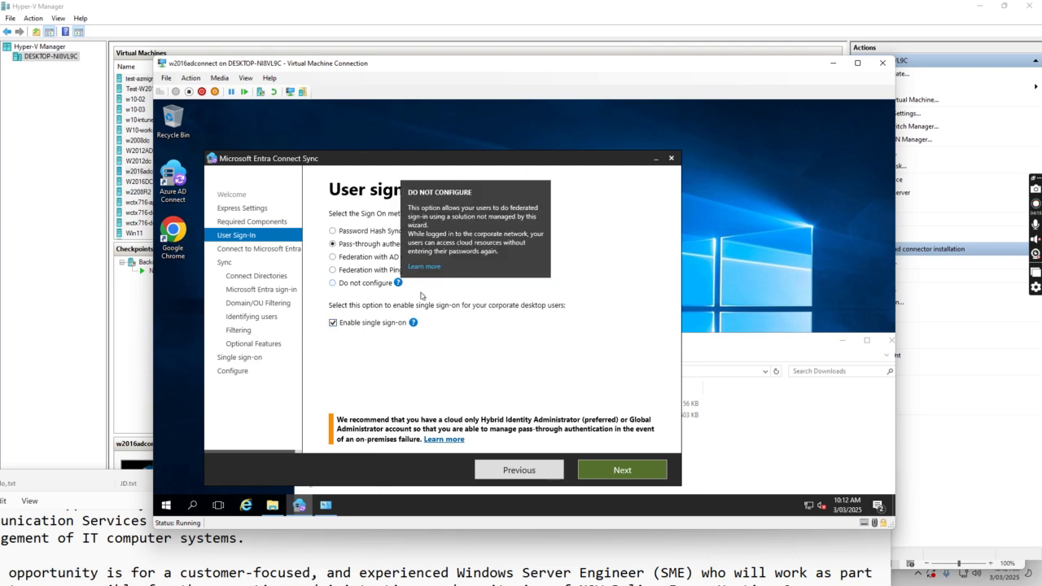
left_click(352, 344)
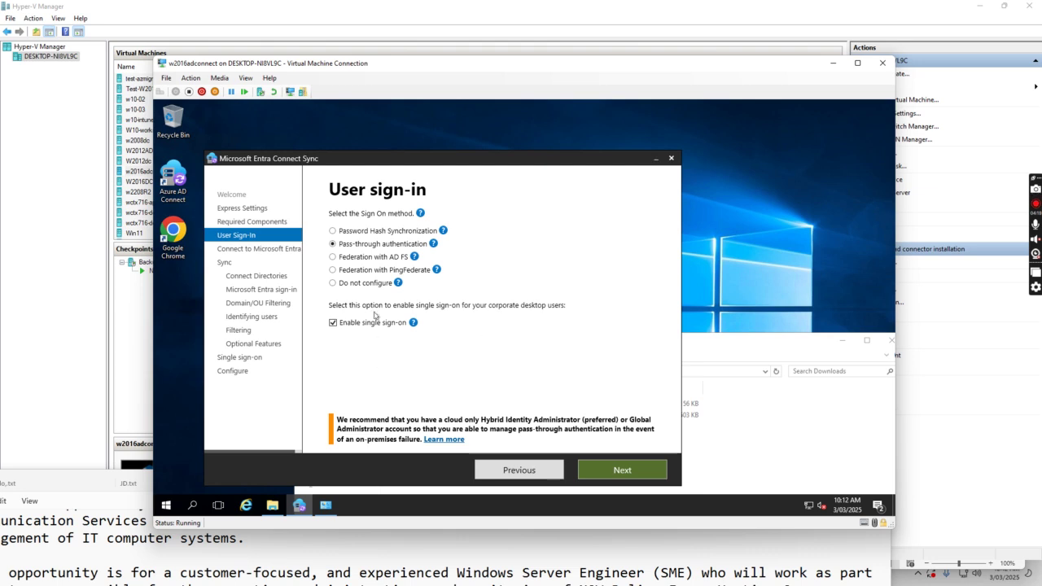
left_click(621, 470)
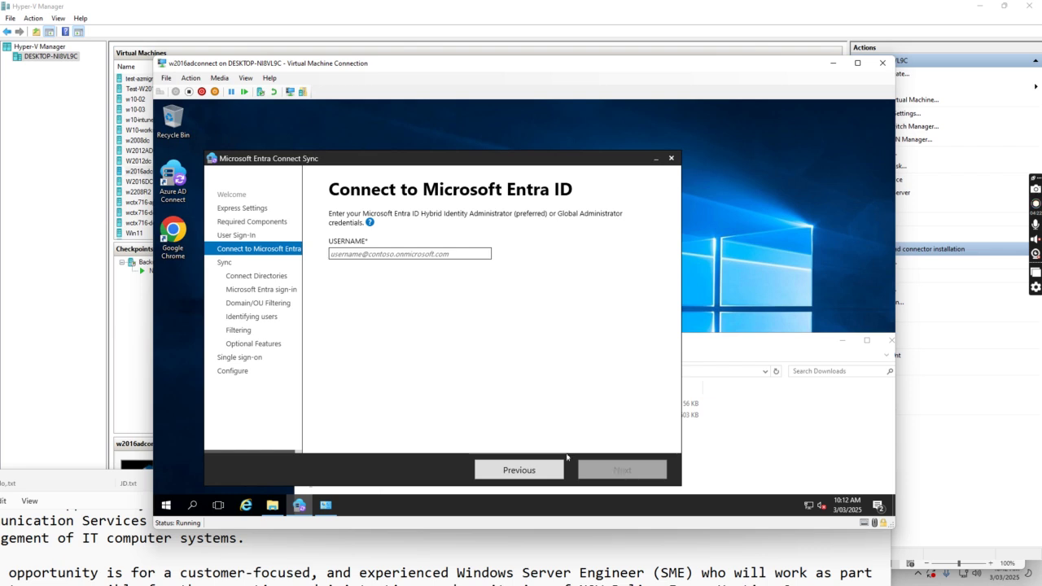
- Enter the global admin account's e-mail as USERNAME and submit it for verification
left_click(341, 253)
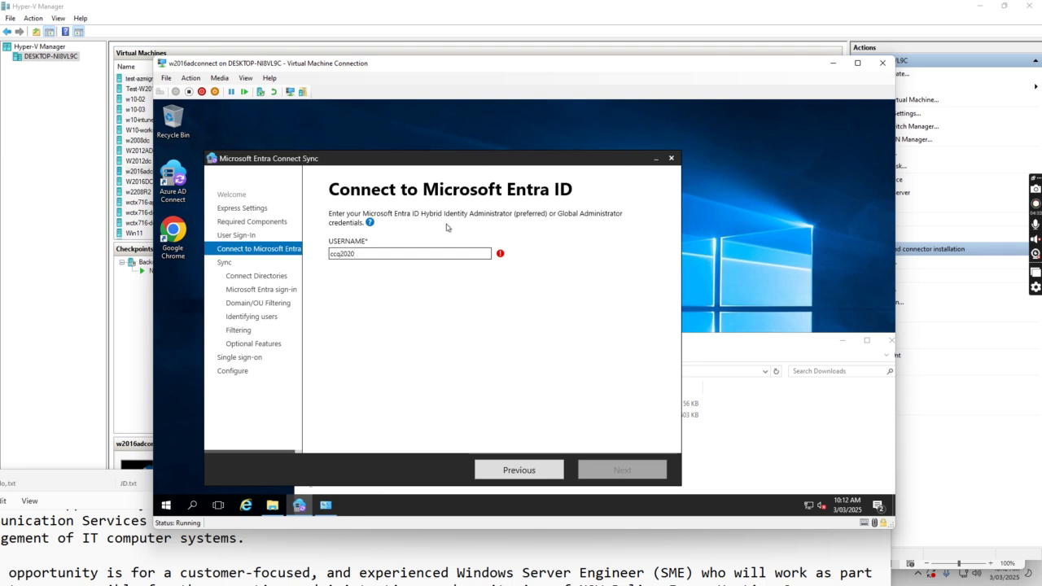
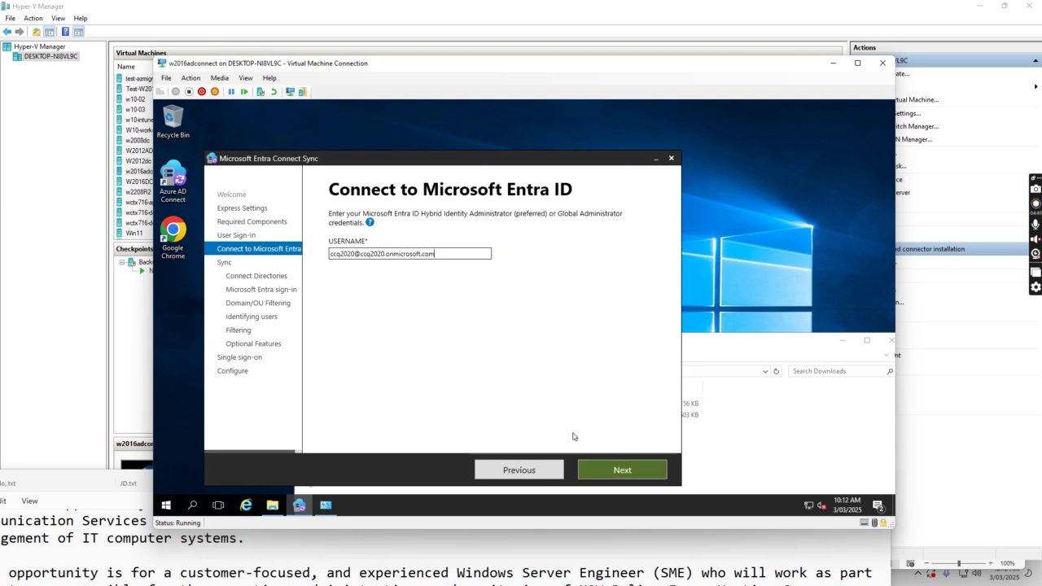
left_click(619, 470)
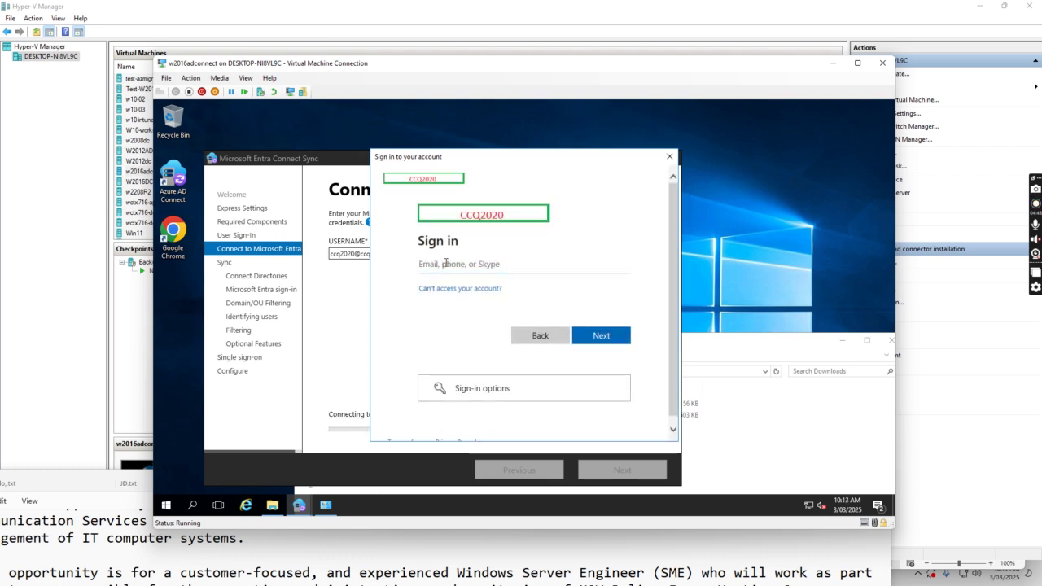
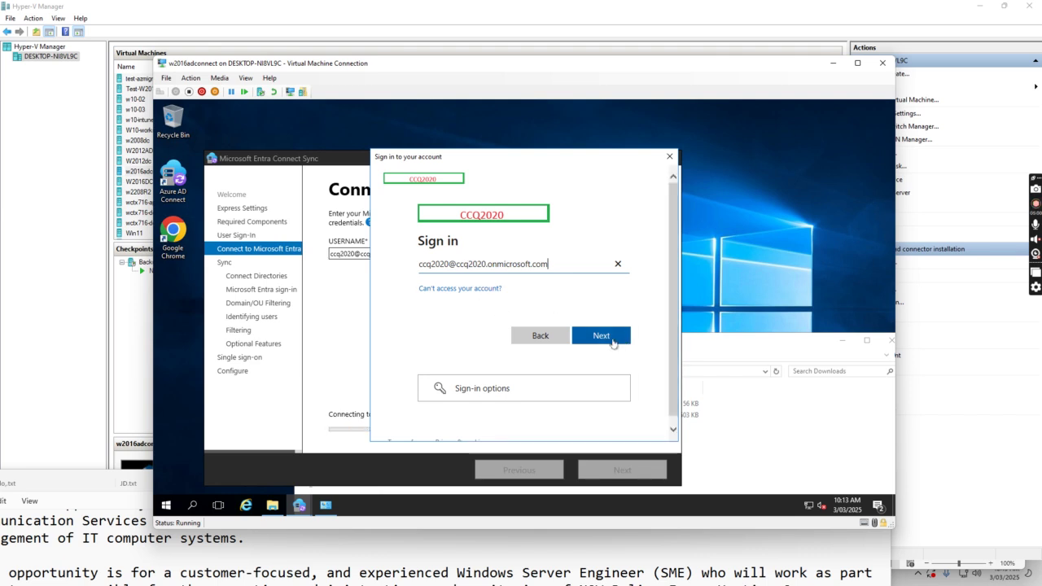
- Sign in to the Microsoft window with the tenant admin e-mail and account password
left_click(604, 337)
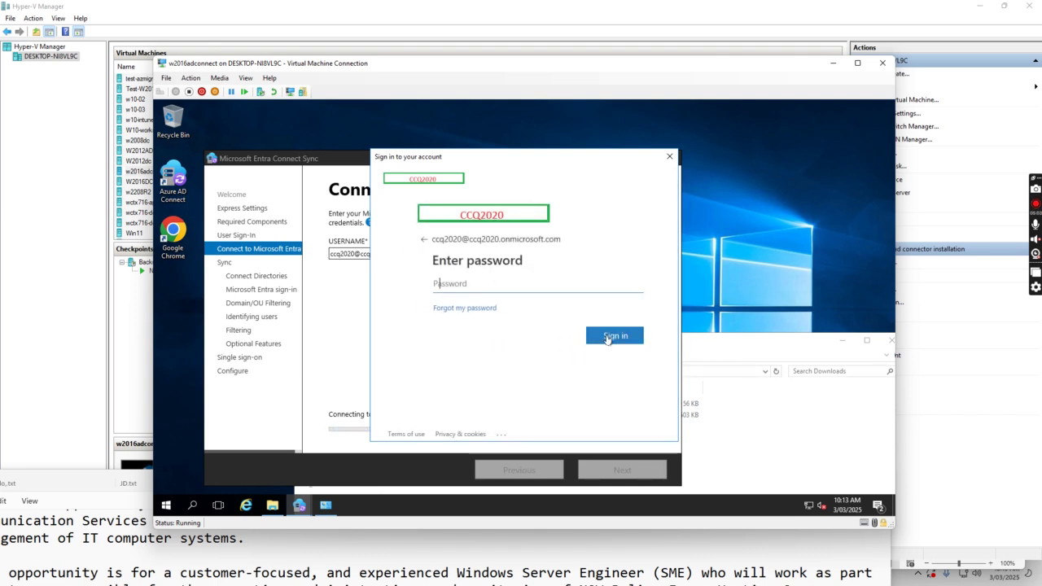
type("••")
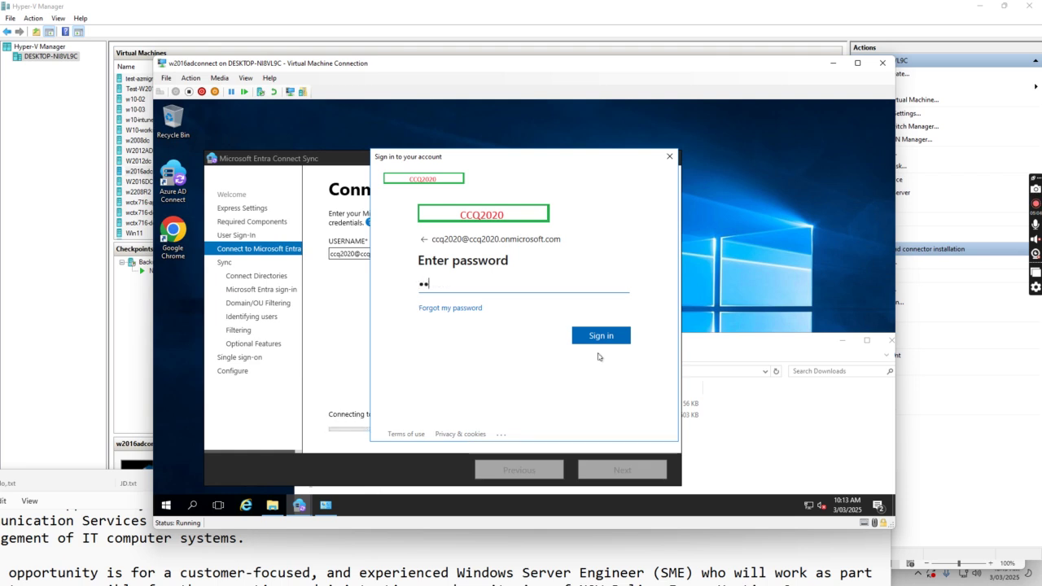
type("••••••••••")
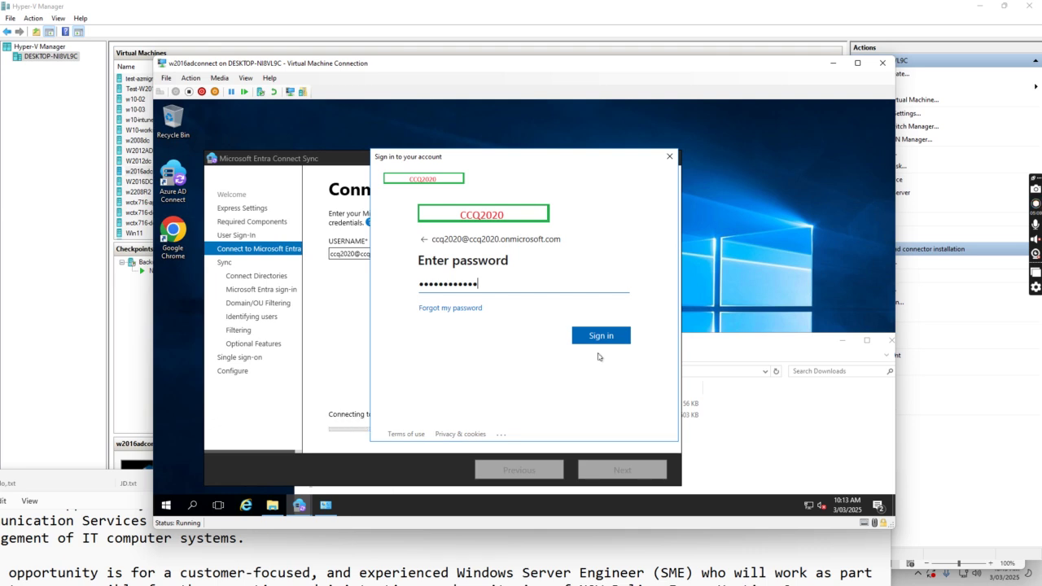
left_click(597, 342)
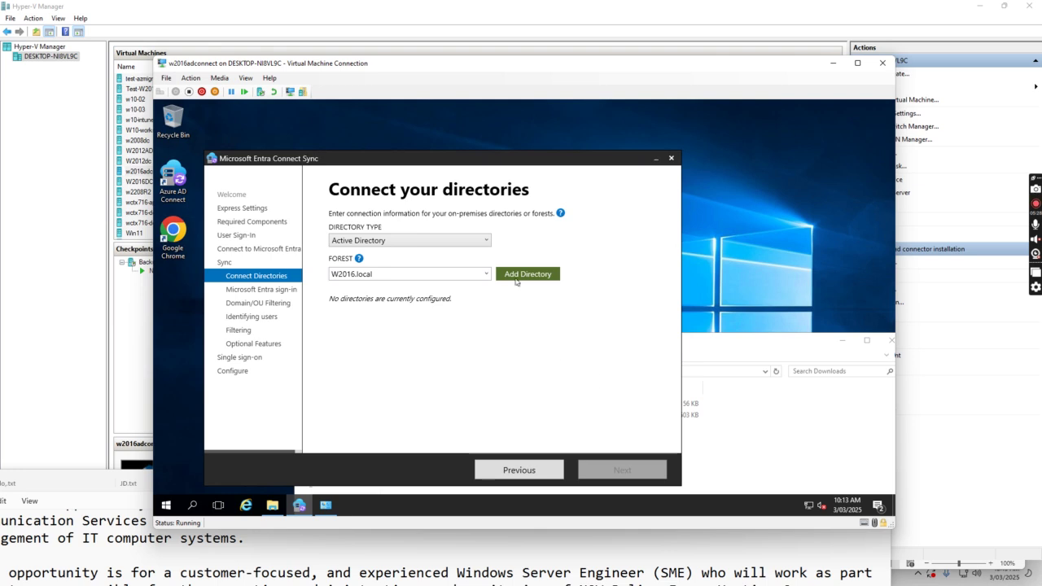
- Add the W2016.local forest directory using the enterprise admin username and password
left_click(529, 274)
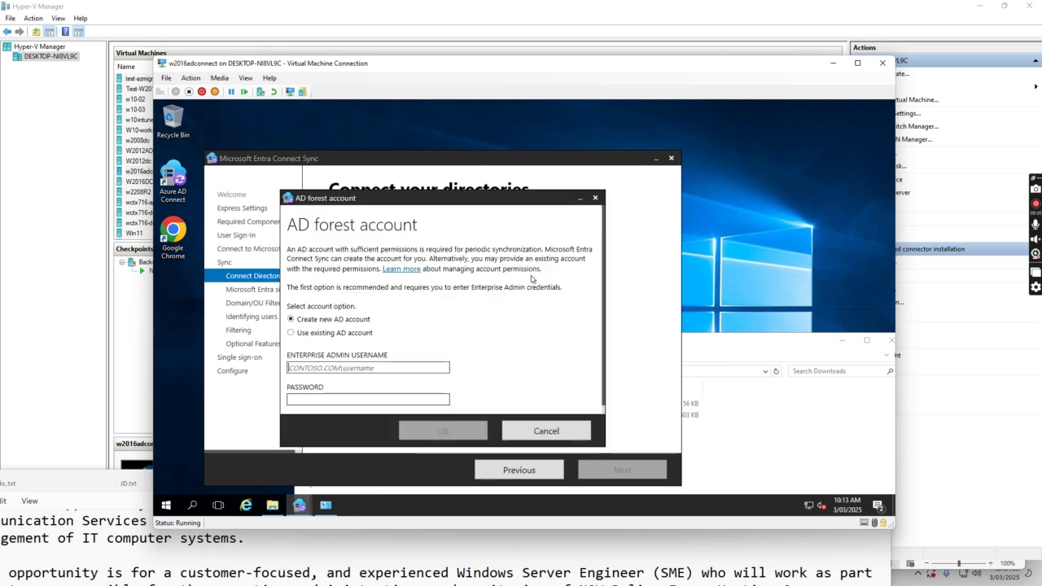
left_click(293, 367)
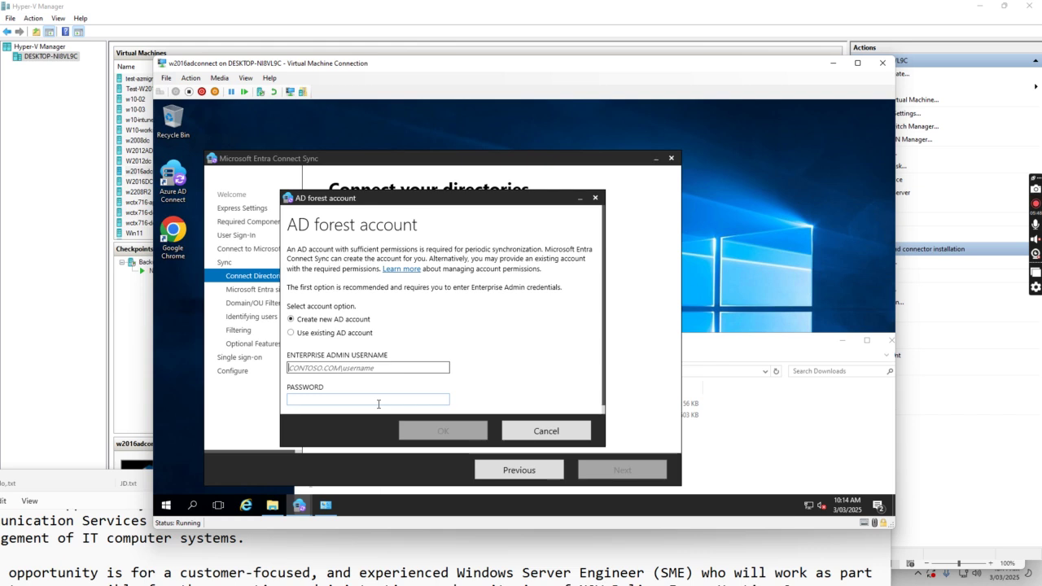
type("w2")
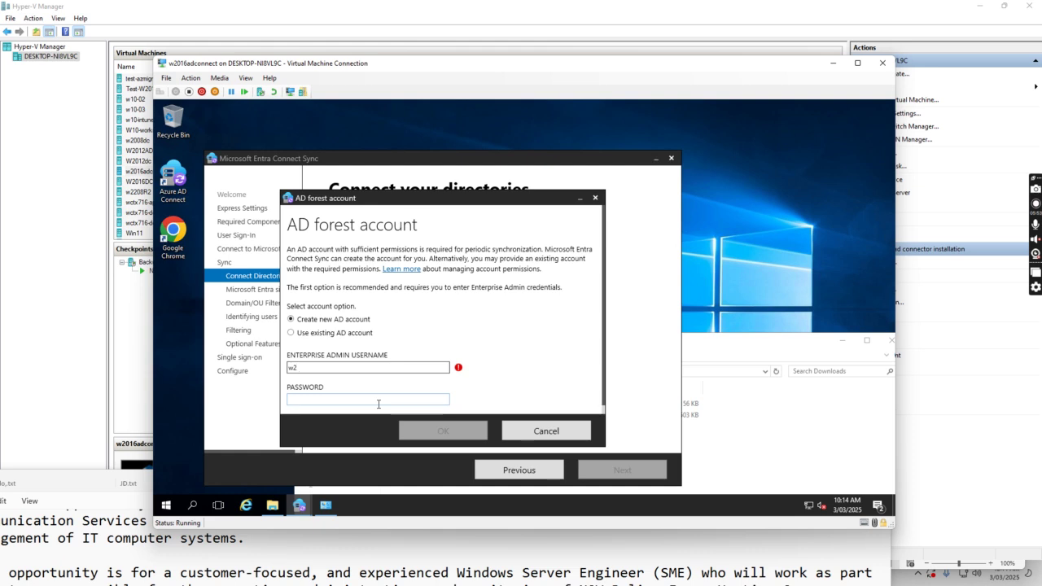
type("016\\administrattor")
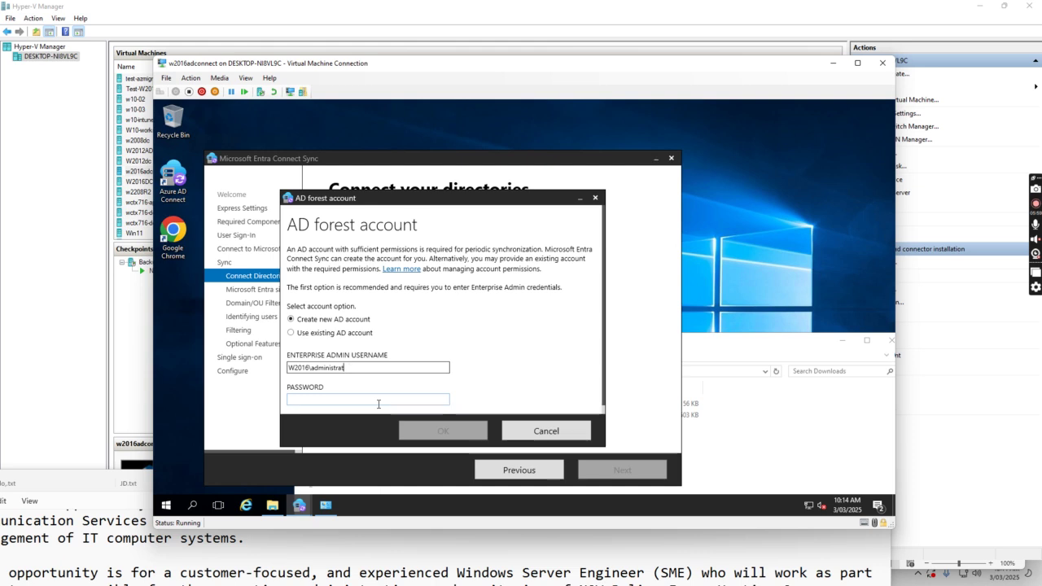
left_click(379, 404)
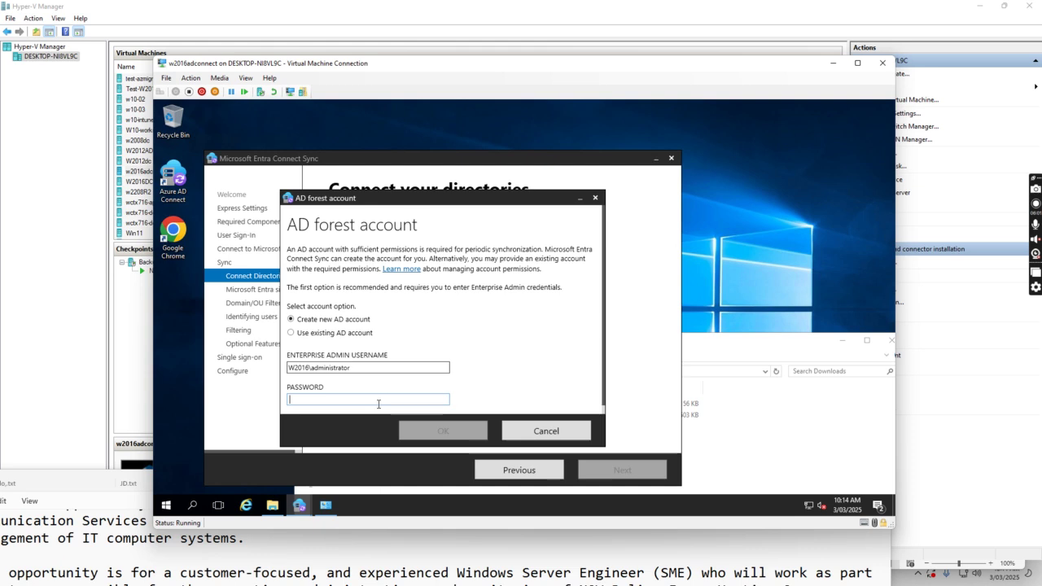
type("P")
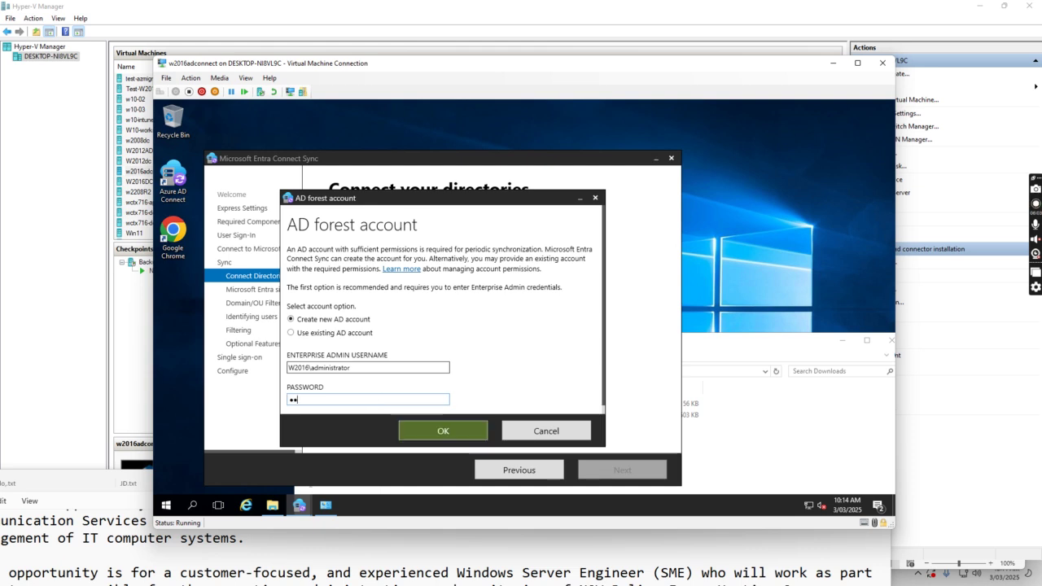
type("•••••••")
left_click(438, 433)
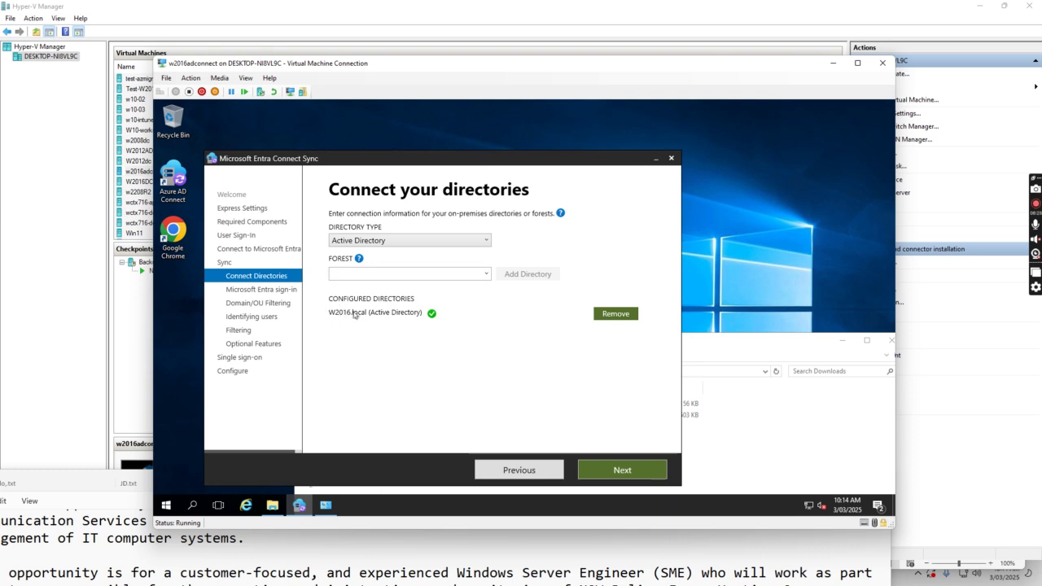
- On sign-in configuration, allow continuing without matching all UPN suffixes to verified domains
left_click(623, 471)
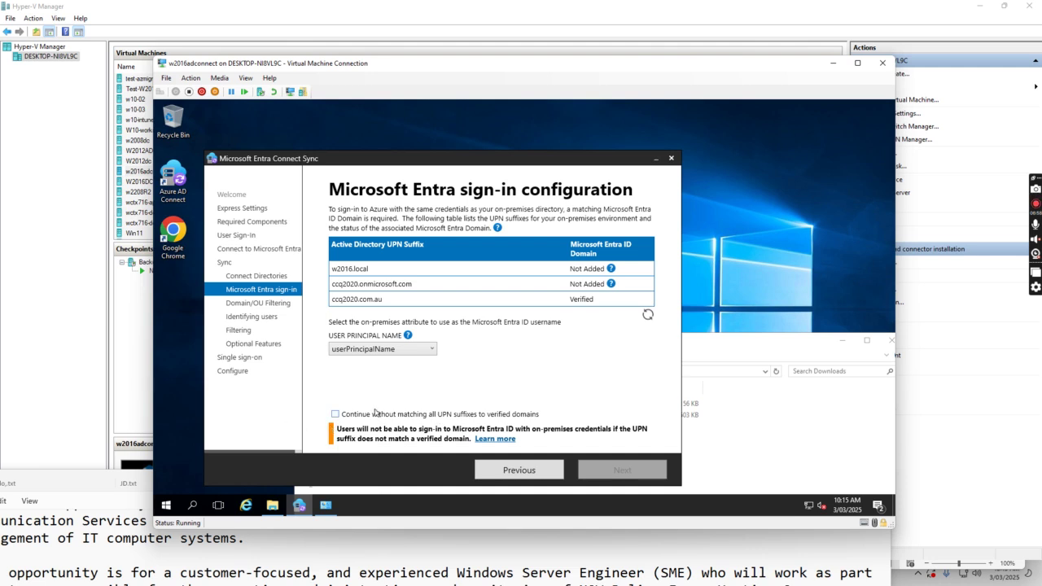
left_click(336, 414)
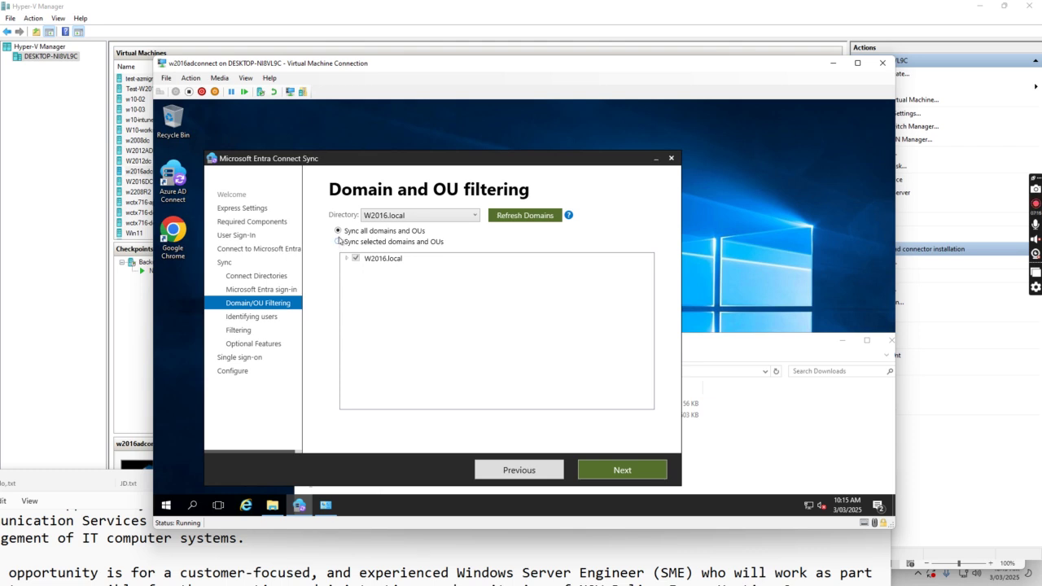
- Limit sync to selected OUs under W2016.local, adding OU1 and Security Groups, then continue
left_click(337, 243)
left_click(347, 259)
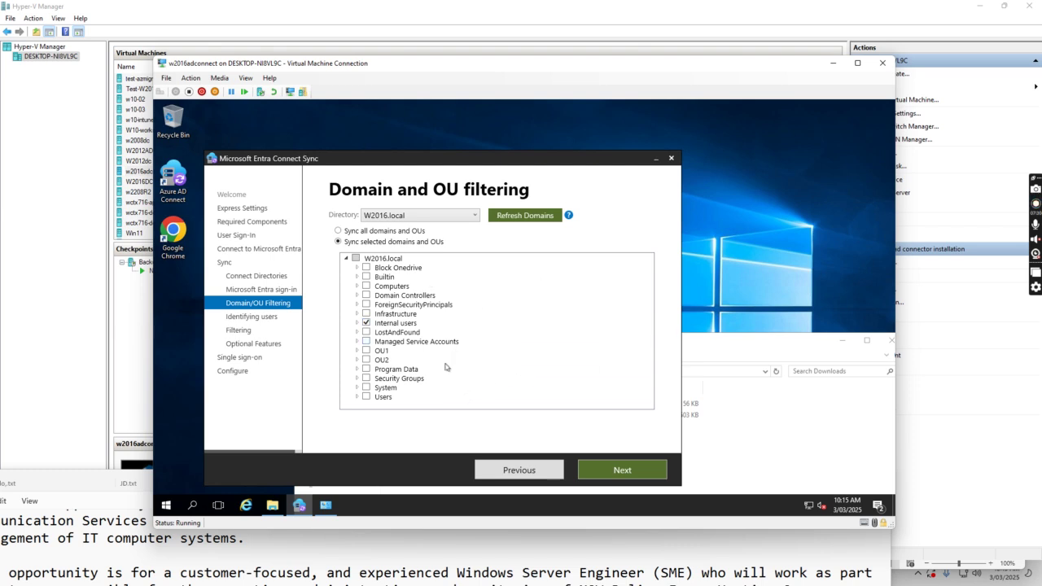
left_click(367, 351)
left_click(366, 379)
left_click(622, 471)
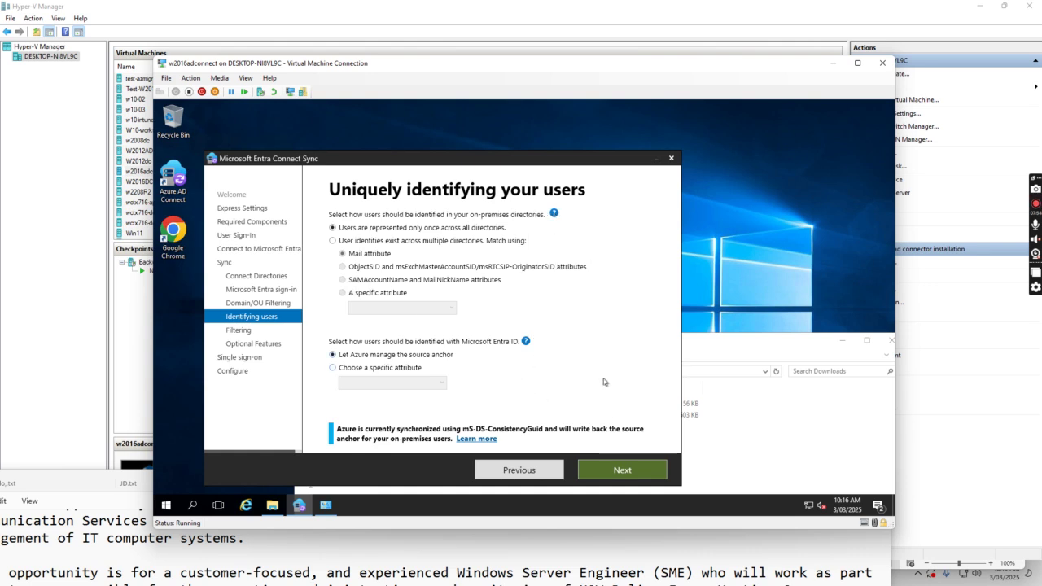
- Keep default user identification and sync all users and devices, with no optional features selected
left_click(619, 470)
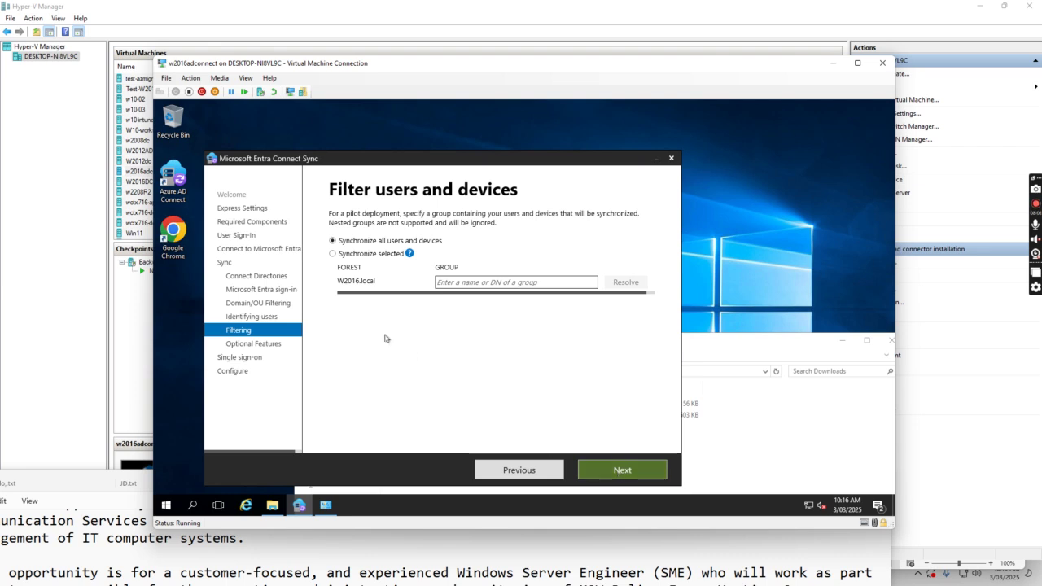
left_click(622, 472)
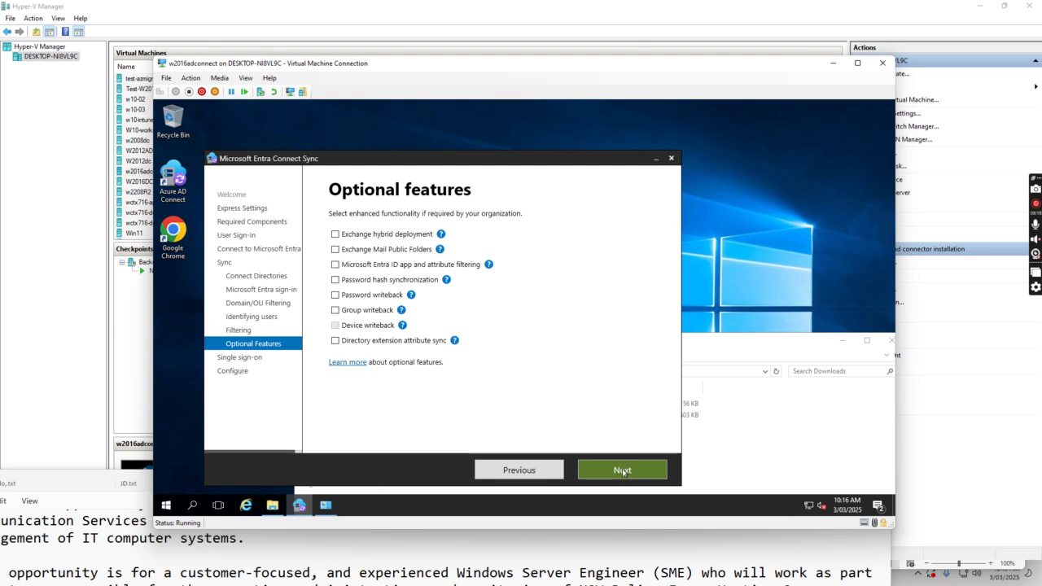
left_click(623, 470)
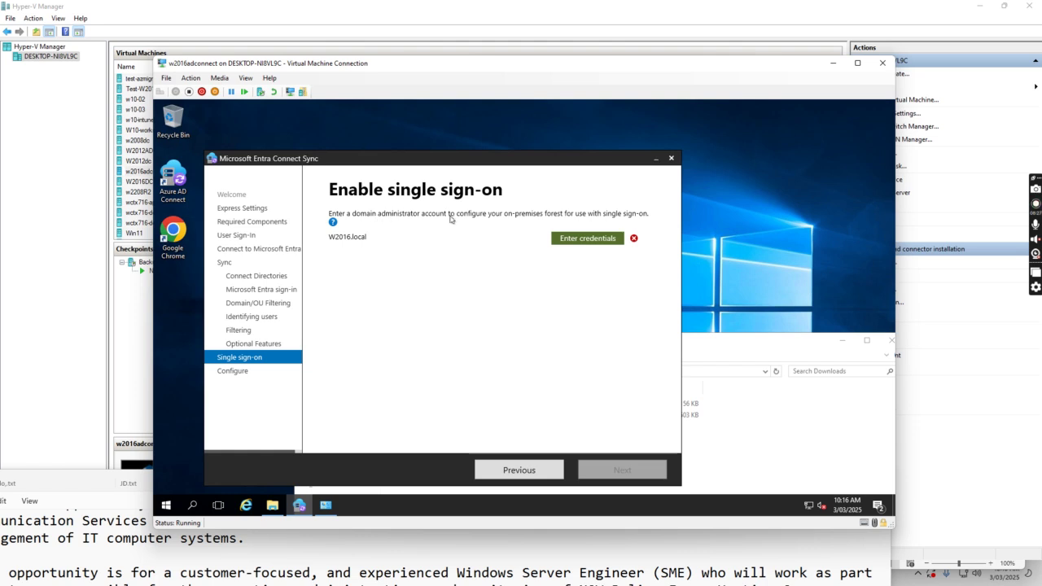
- Enter the W2016.local domain administrator username and password for single sign-on and continue
left_click(585, 239)
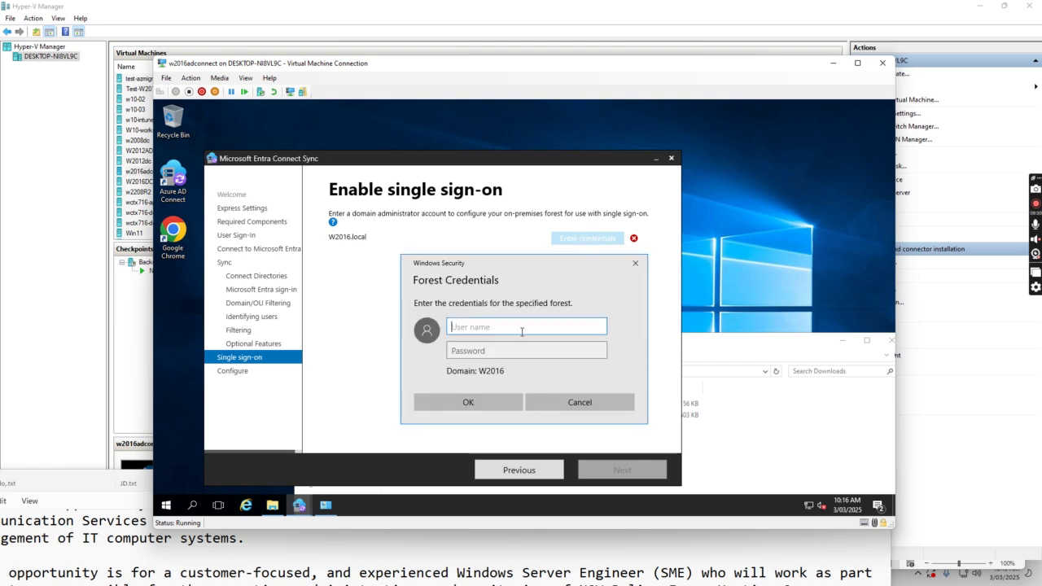
type("administrator")
key("Tab")
type("P")
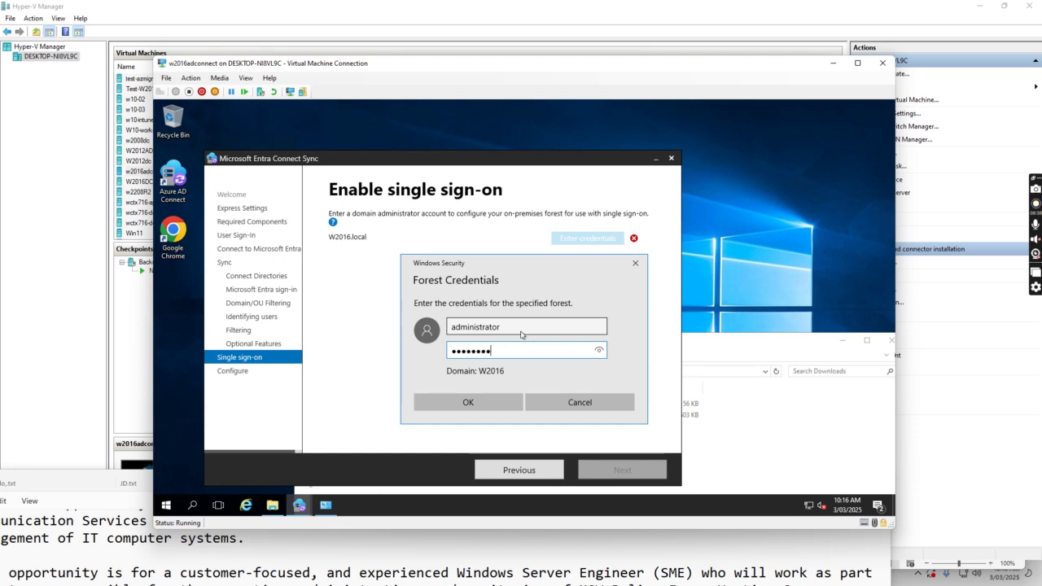
left_click(473, 403)
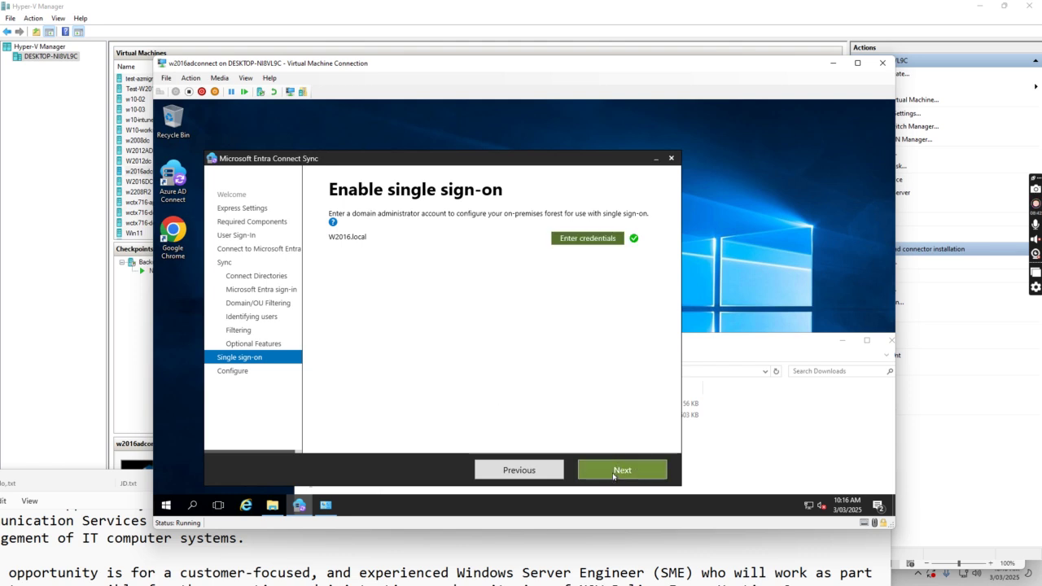
left_click(614, 476)
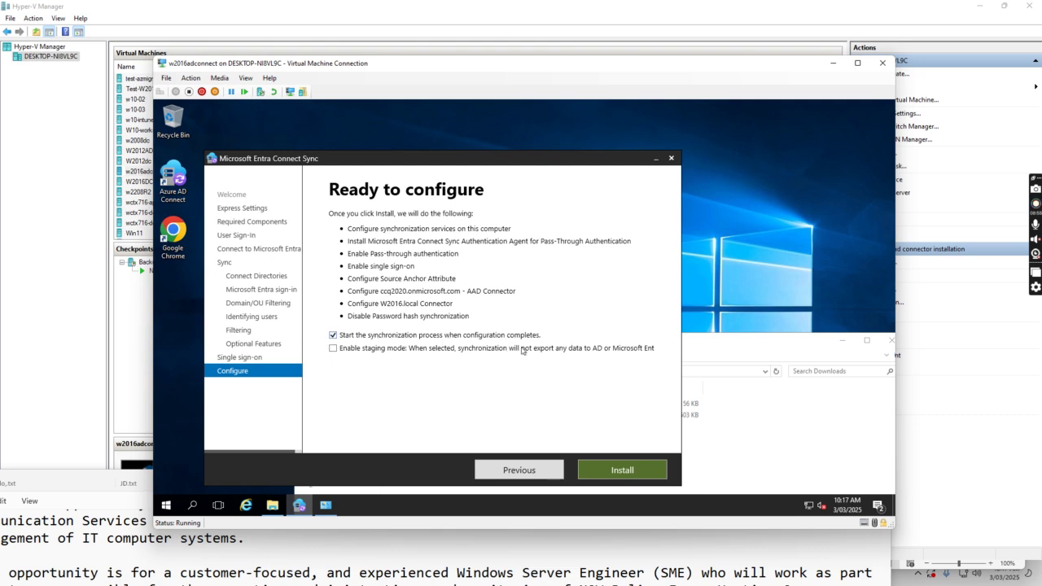
- Install the configuration with 'Start the synchronization process' left ticked
left_click(620, 472)
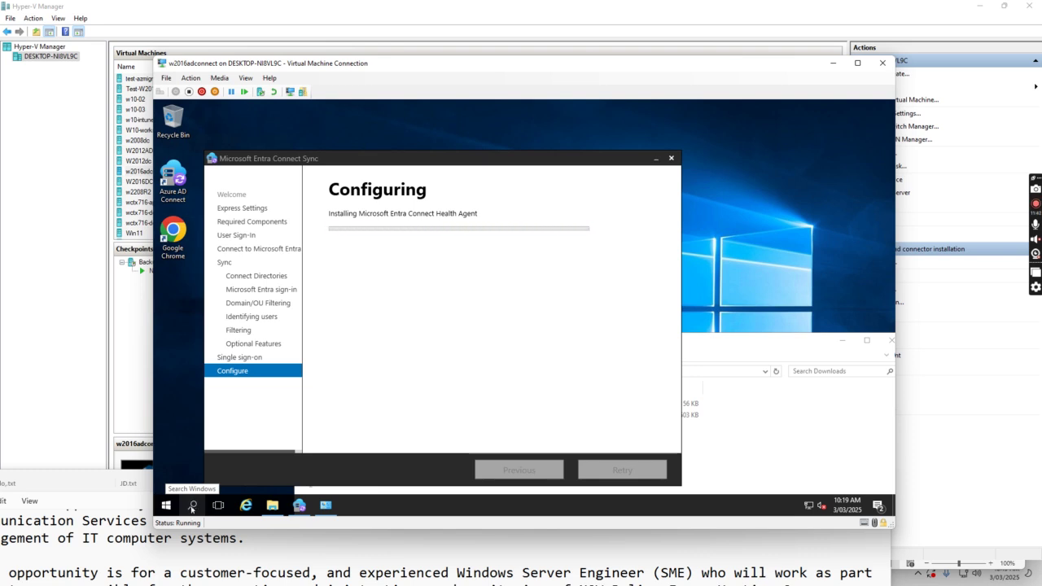
- Open and dismiss the VM search panel, then bring up the Start button's admin shortcut menu
left_click(192, 507)
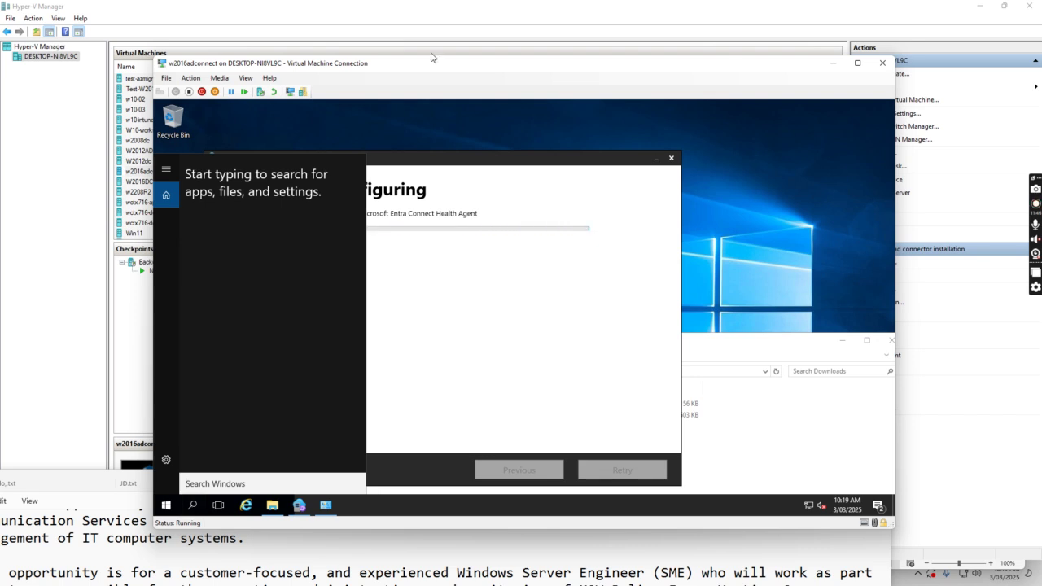
left_click(496, 160)
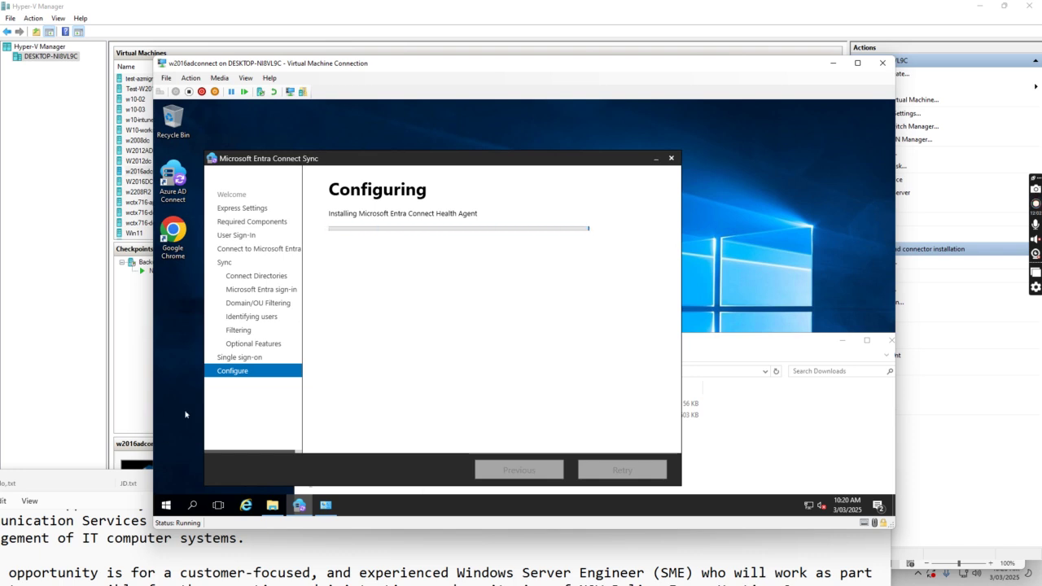
mouse_move(327, 508)
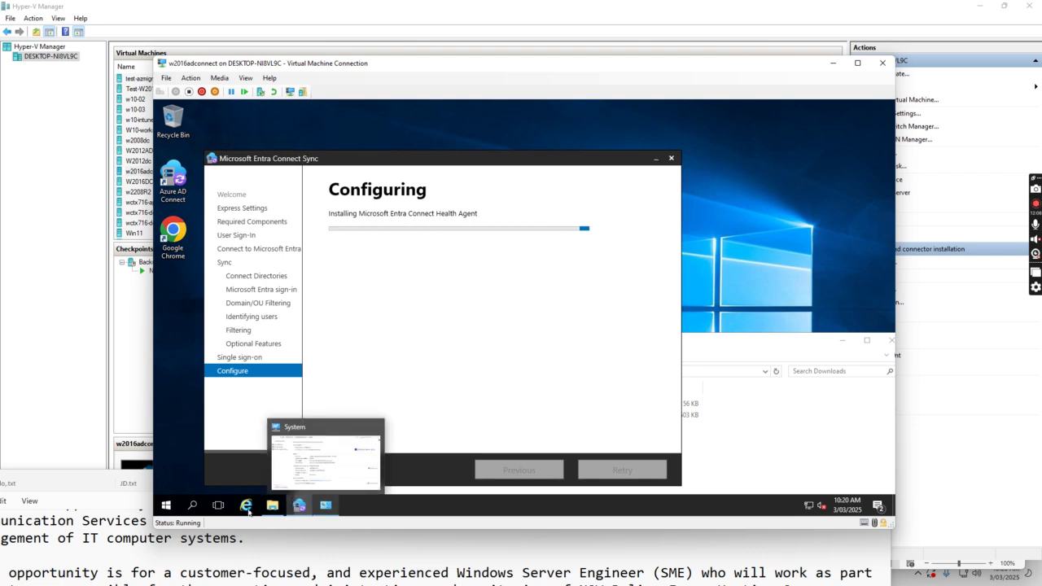
right_click(169, 507)
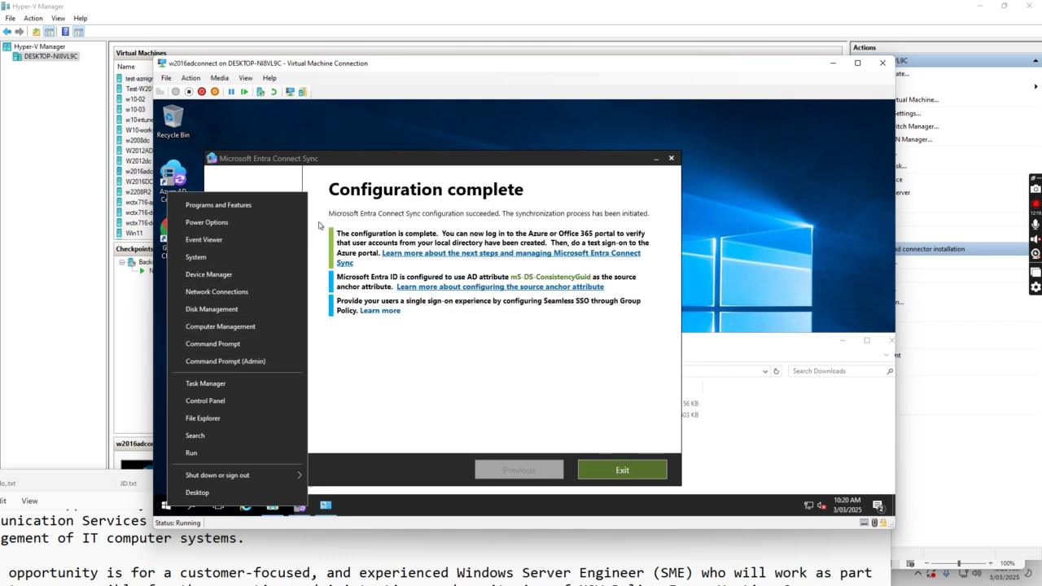
- Exit the completed Entra Connect Sync wizard and reopen the Windows power-user menu
left_click(410, 164)
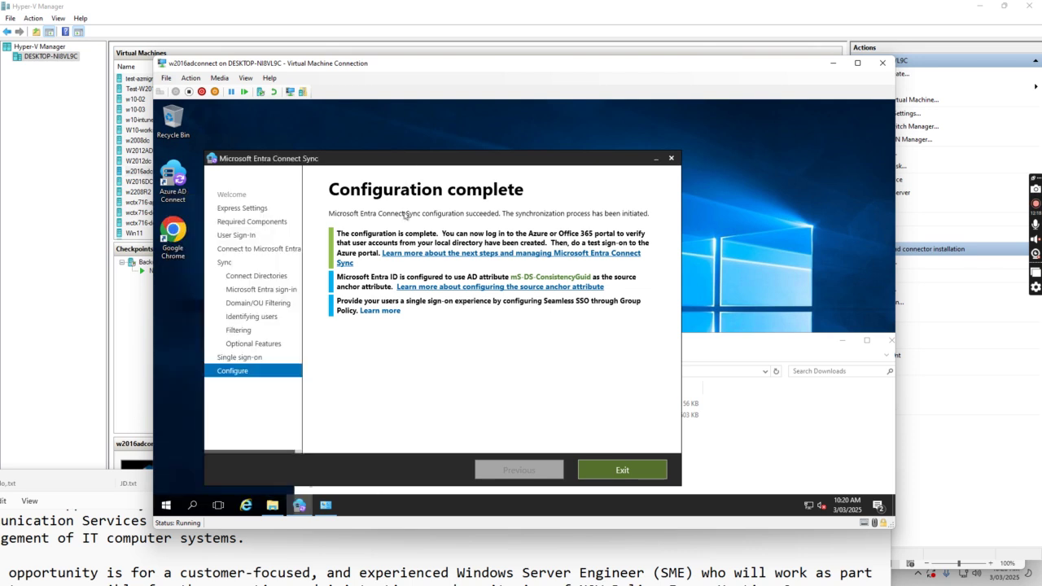
left_click(622, 471)
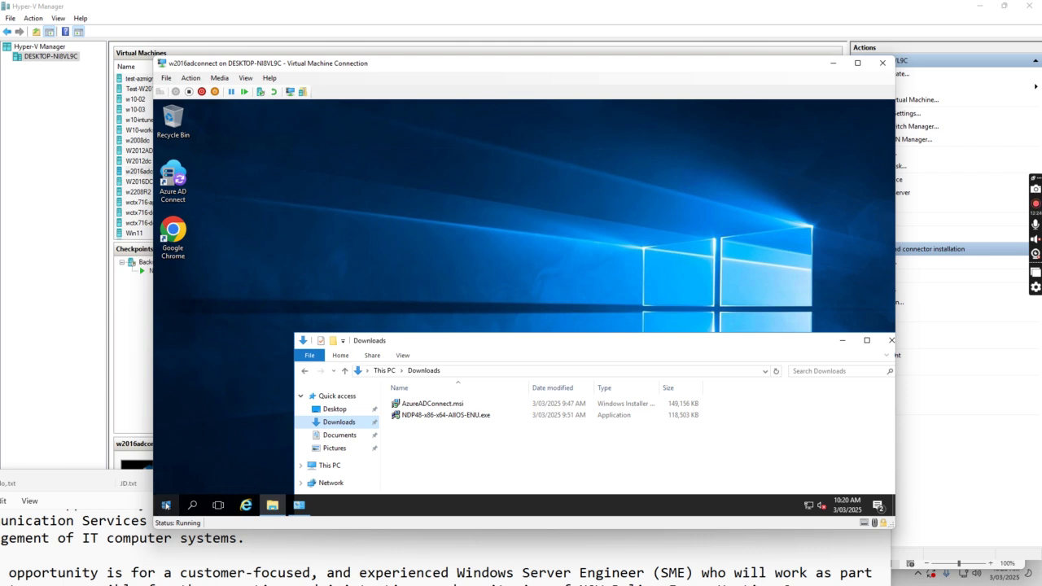
right_click(166, 506)
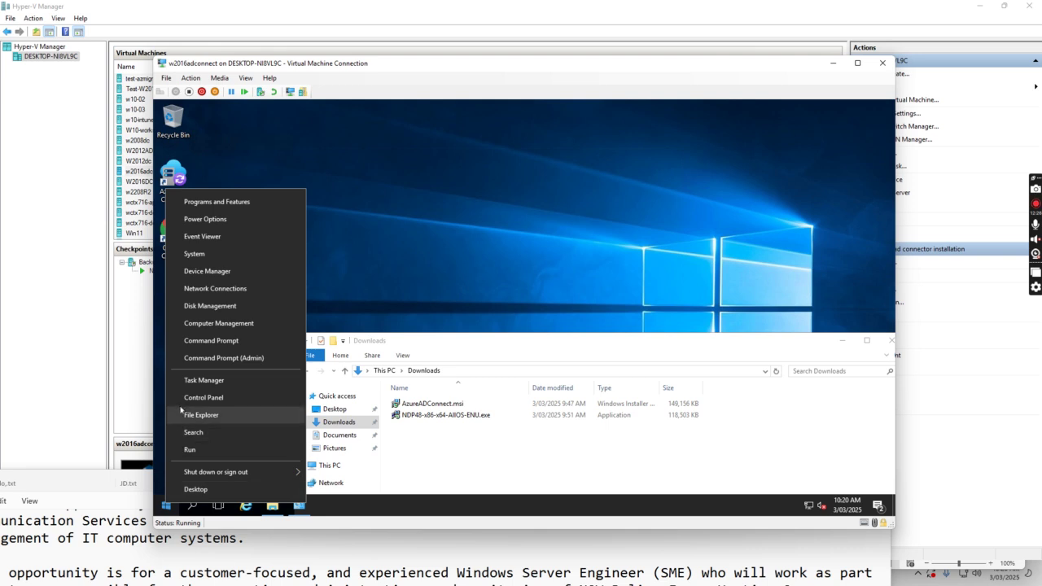
- Add Domain Users to the local Remote Desktop Users group in Computer Management
left_click(214, 326)
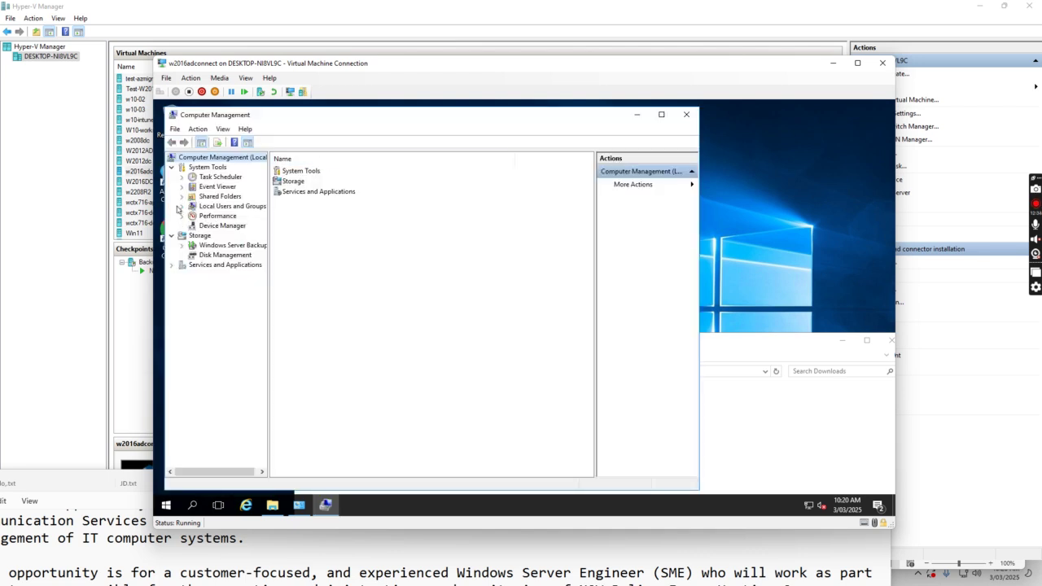
left_click(183, 208)
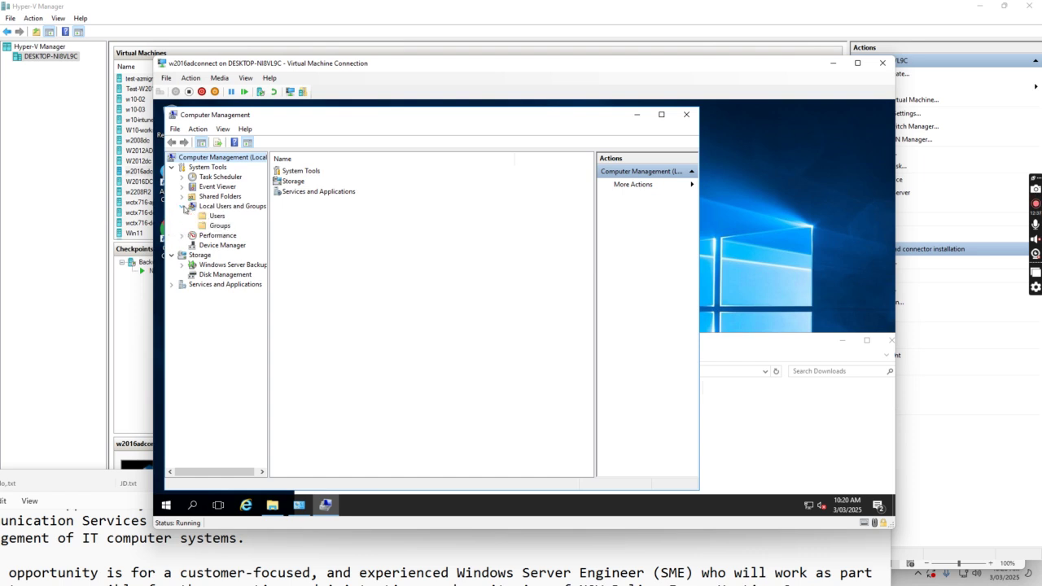
left_click(220, 226)
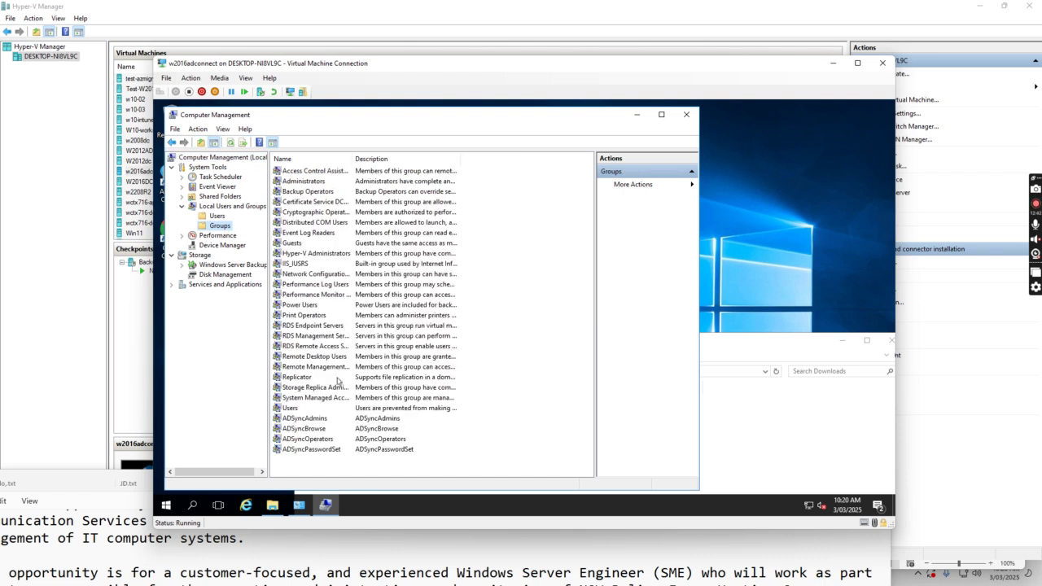
double_click(313, 356)
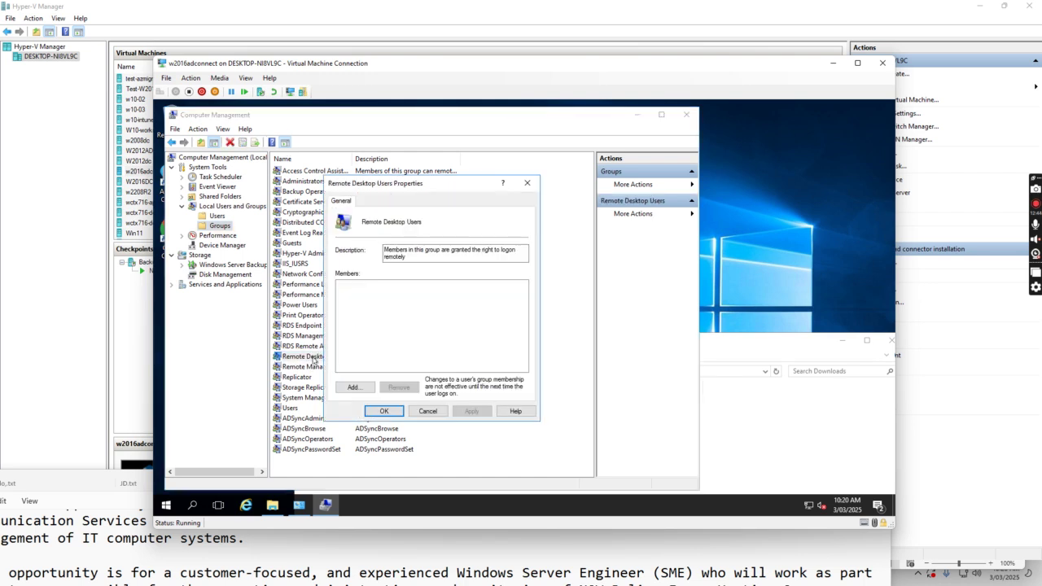
left_click(350, 387)
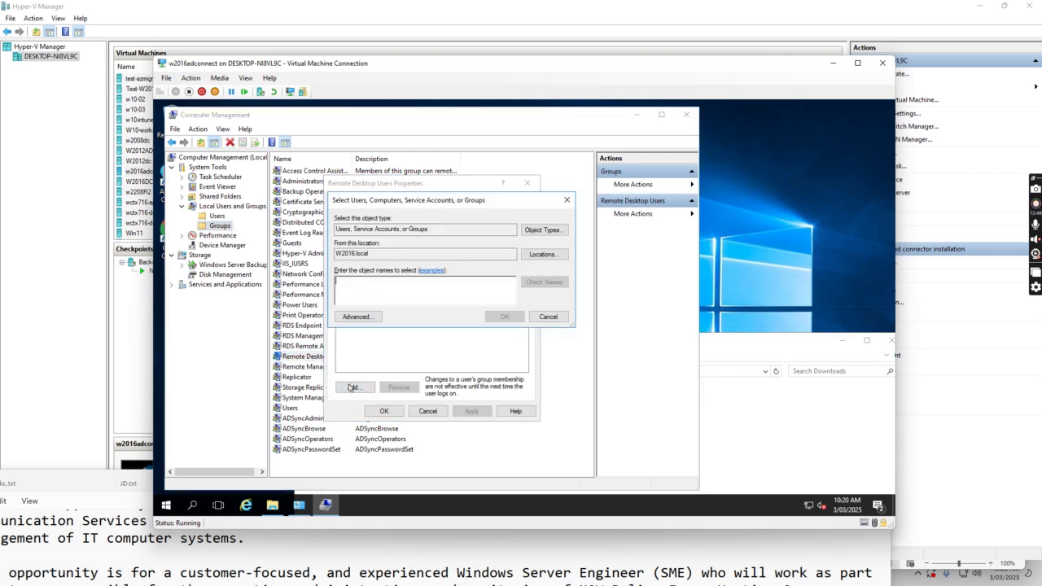
type("domain users")
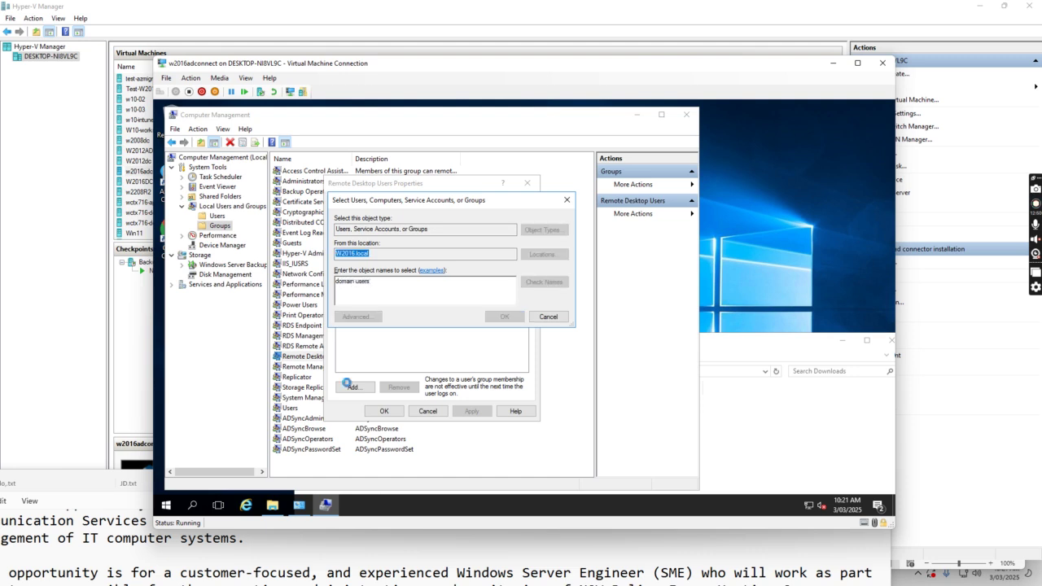
left_click(504, 316)
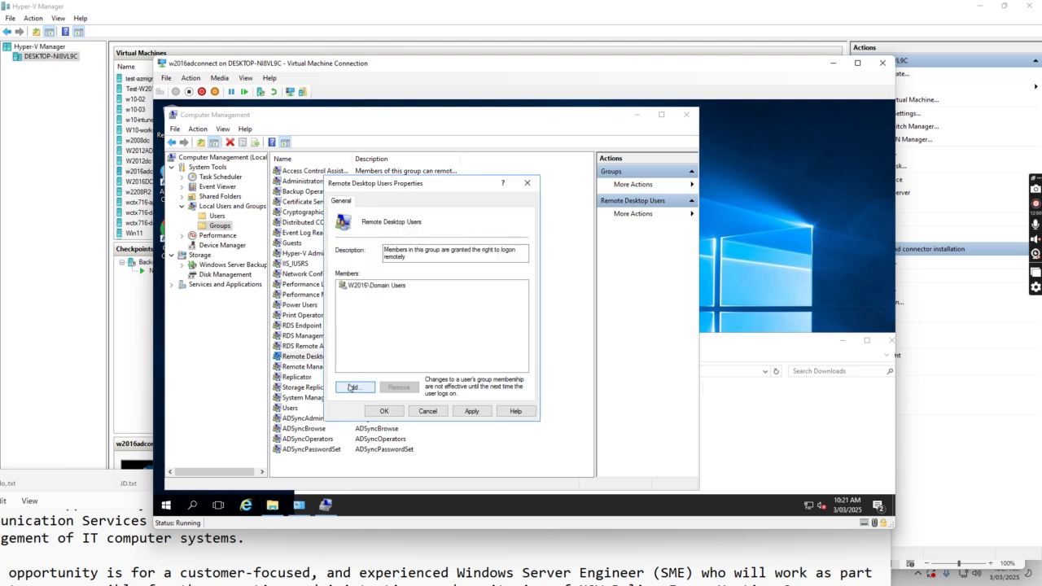
left_click(385, 412)
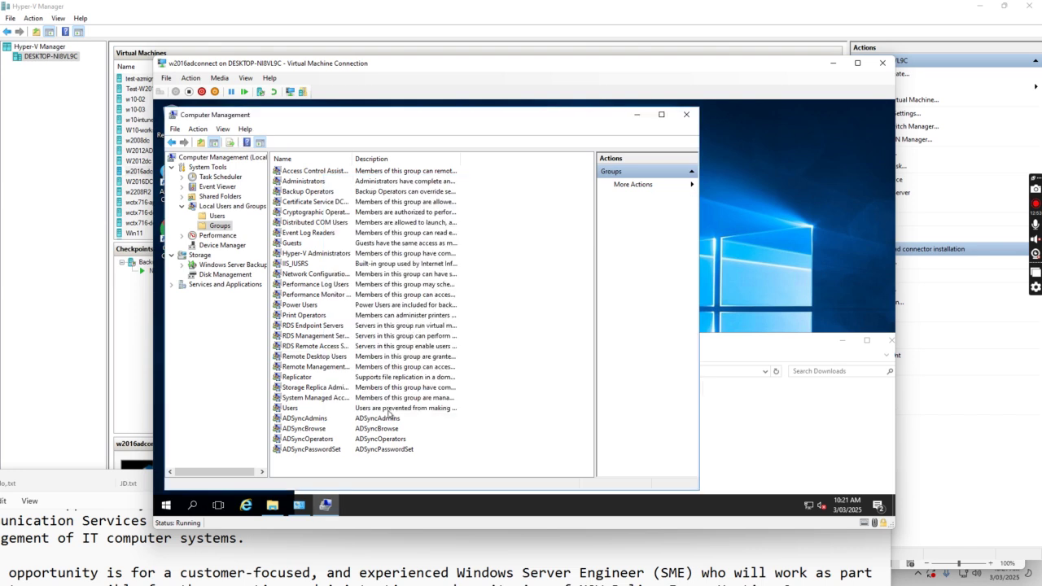
- Minimize Computer Management and Notepad and reposition the VM connection window
left_click(636, 115)
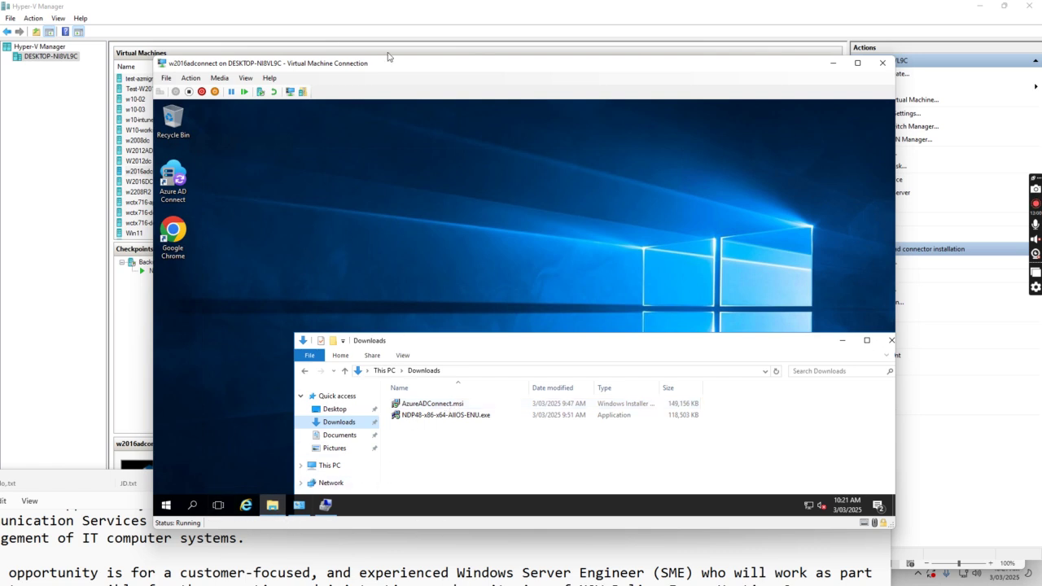
left_click_drag(418, 69, 499, 78)
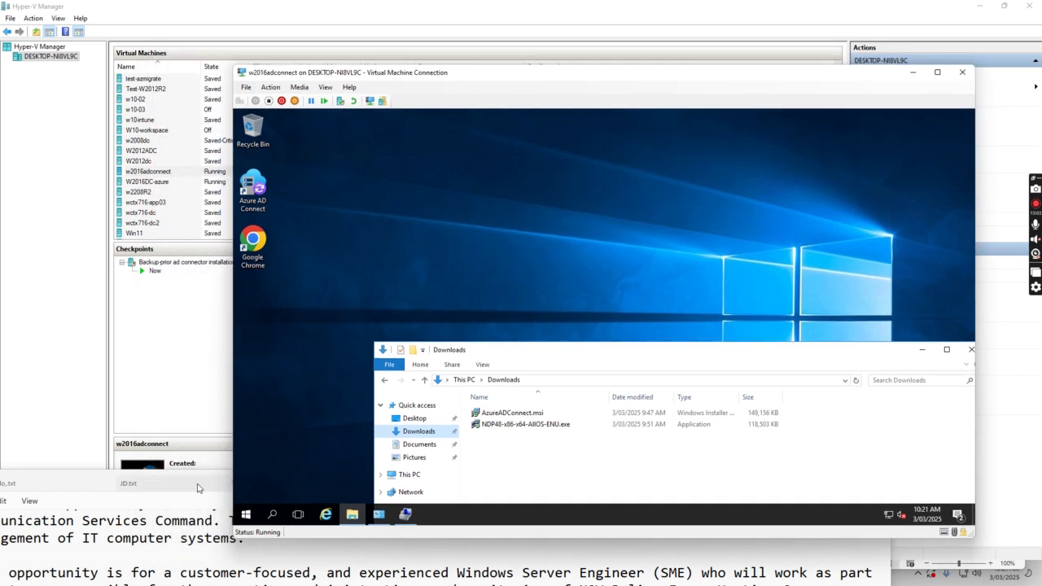
left_click(205, 485)
left_click(829, 477)
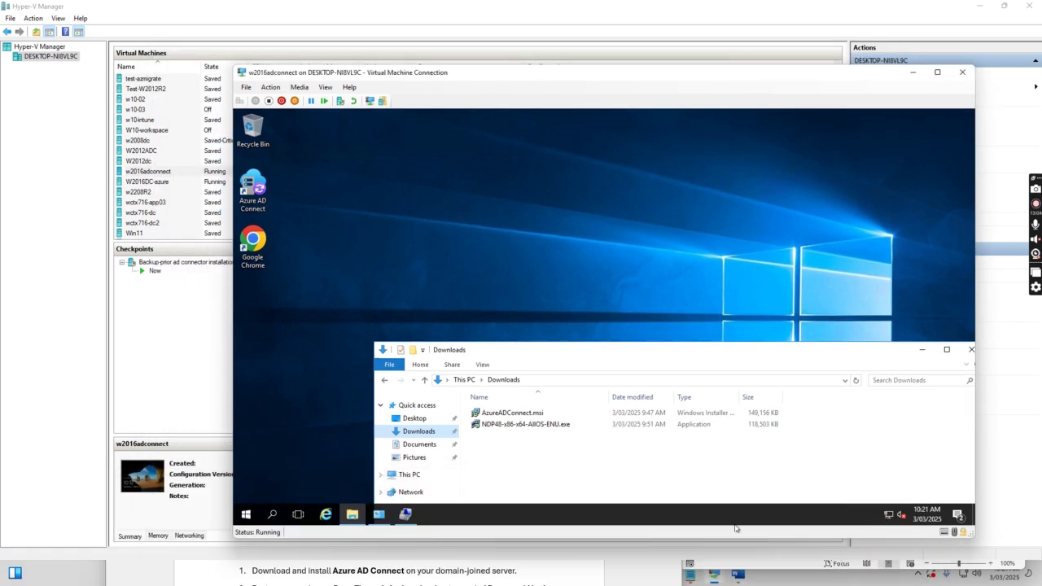
left_click(800, 579)
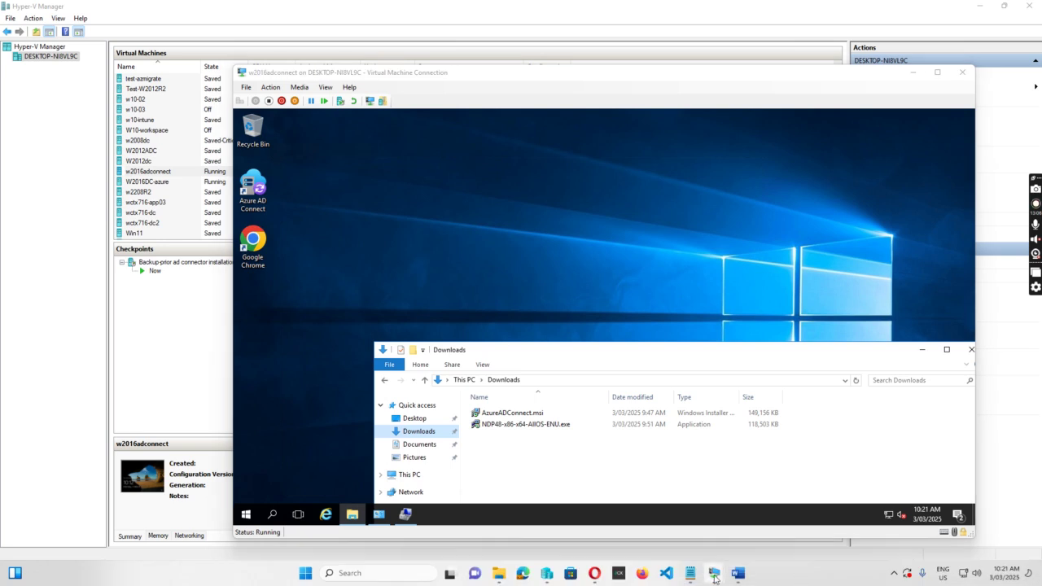
- On the W2016DC-azure VM, run dsa.msc and open the Internal users > Users OU
mouse_move(715, 579)
left_click(659, 547)
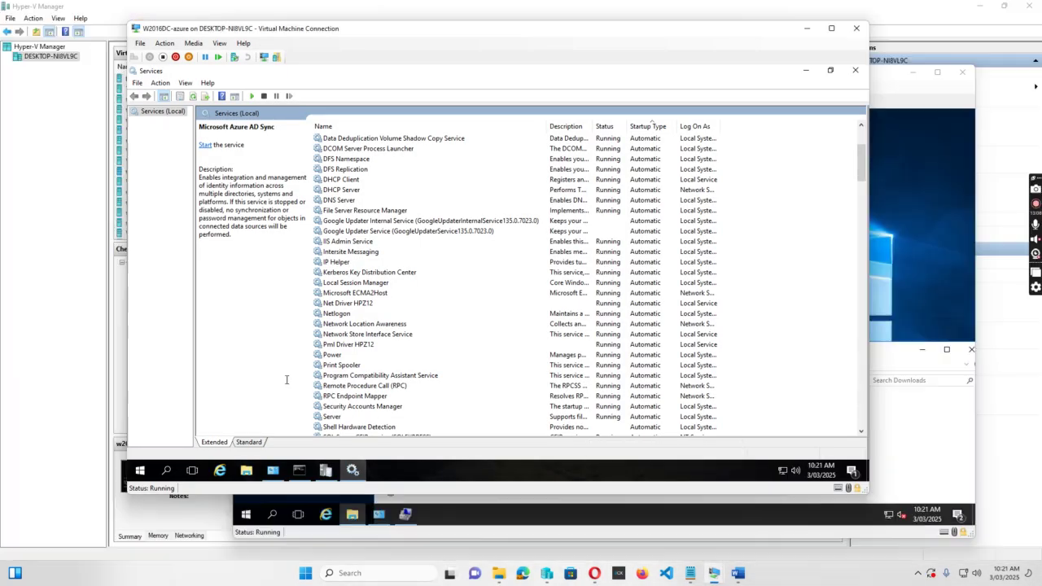
left_click(166, 470)
type("d")
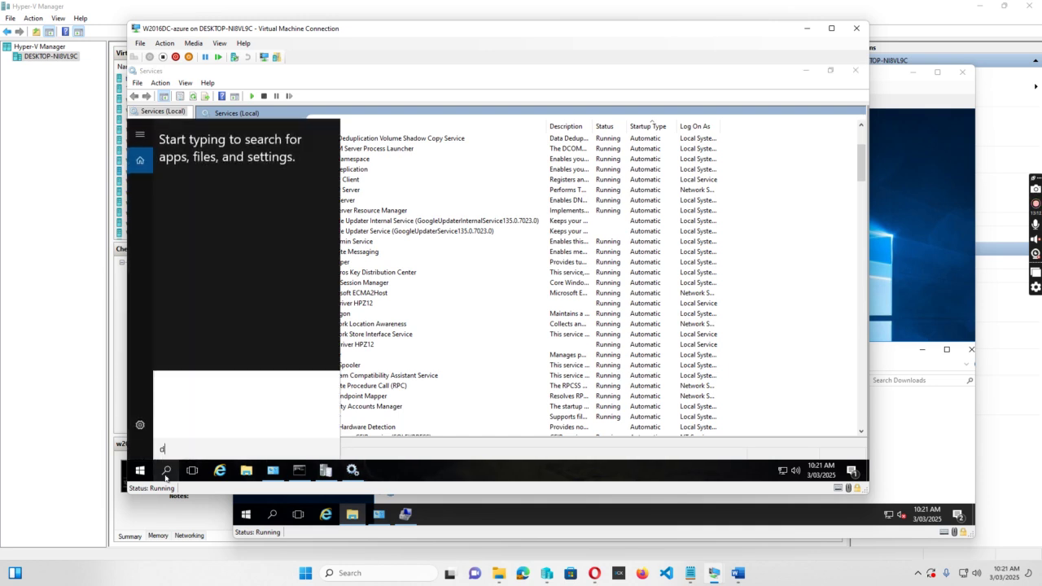
type("sa.msc")
key("Return")
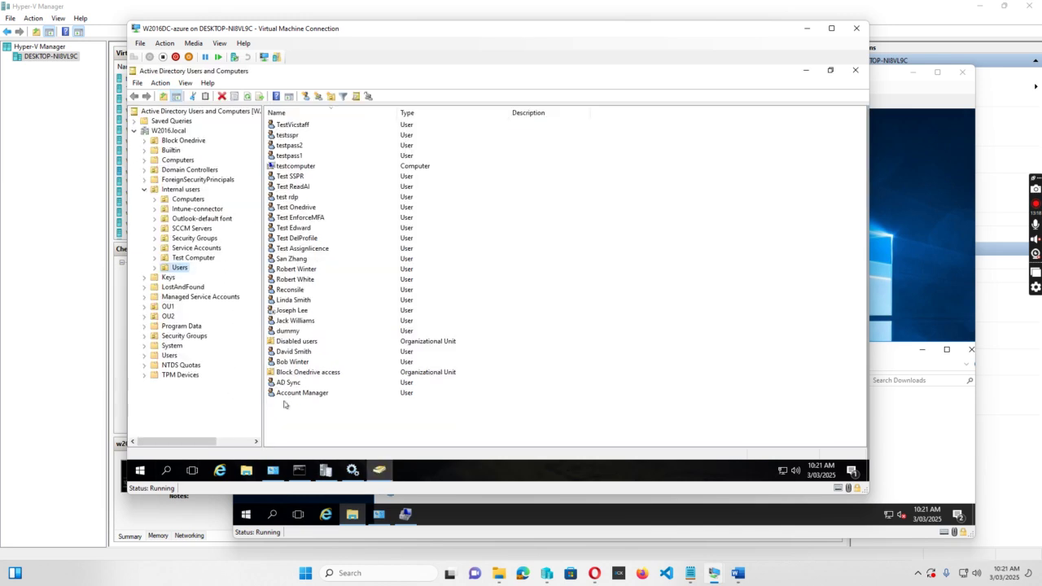
left_click(181, 190)
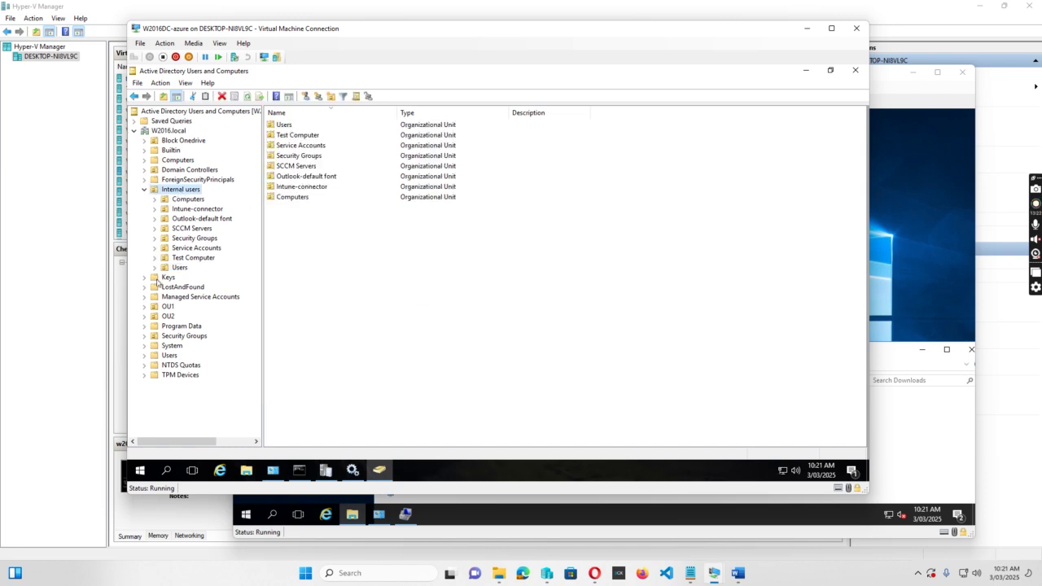
left_click(177, 268)
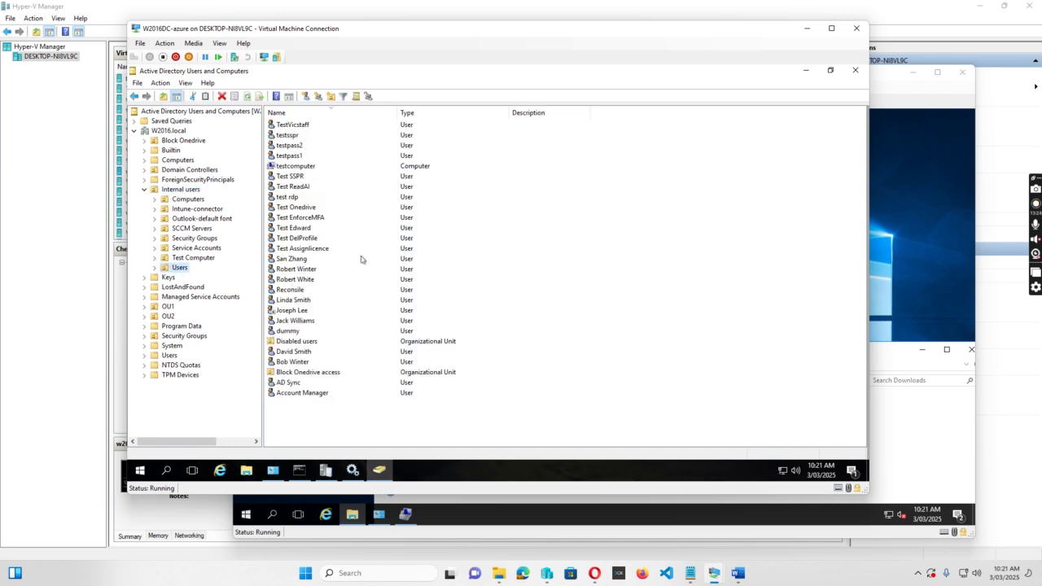
left_click(305, 97)
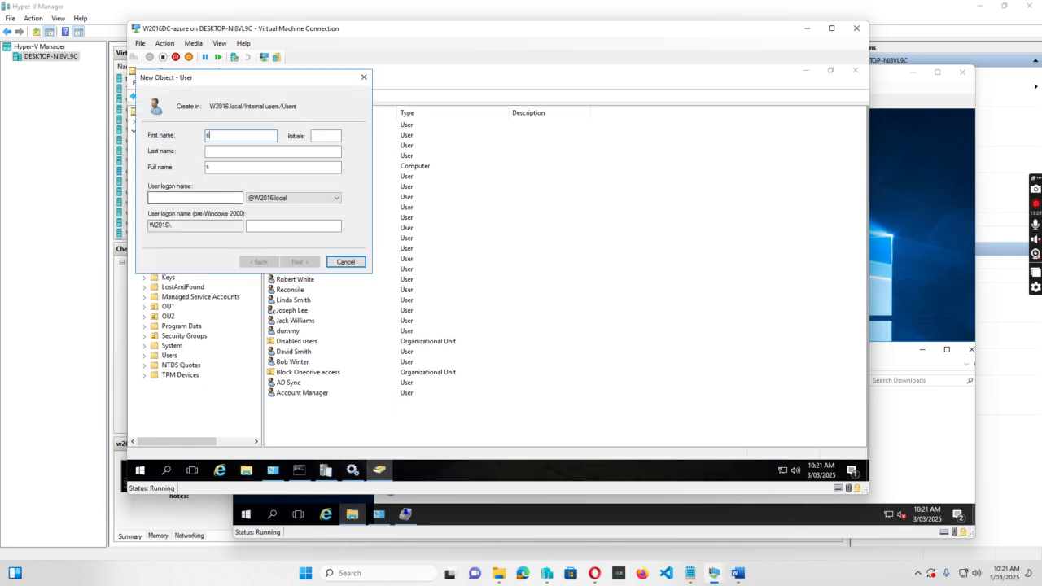
left_click(218, 151)
type("passthrough")
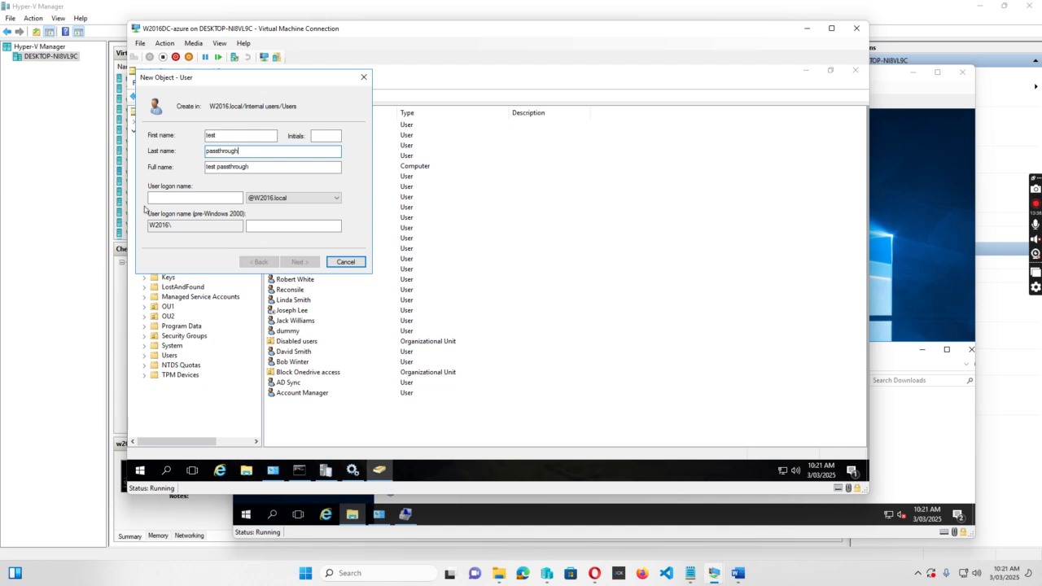
left_click(190, 198)
type("test.pa")
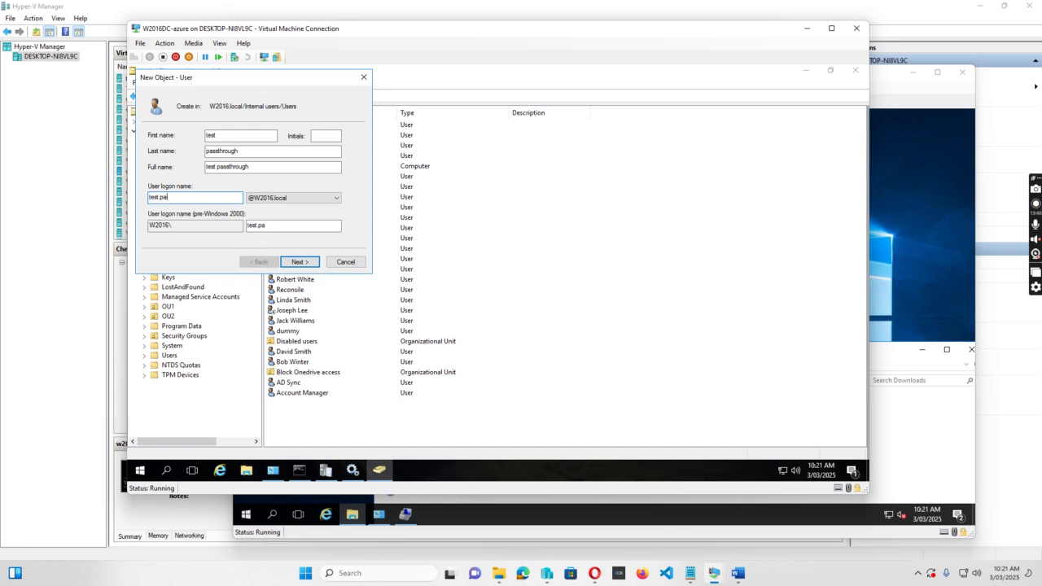
type("ssthrough")
left_click(337, 201)
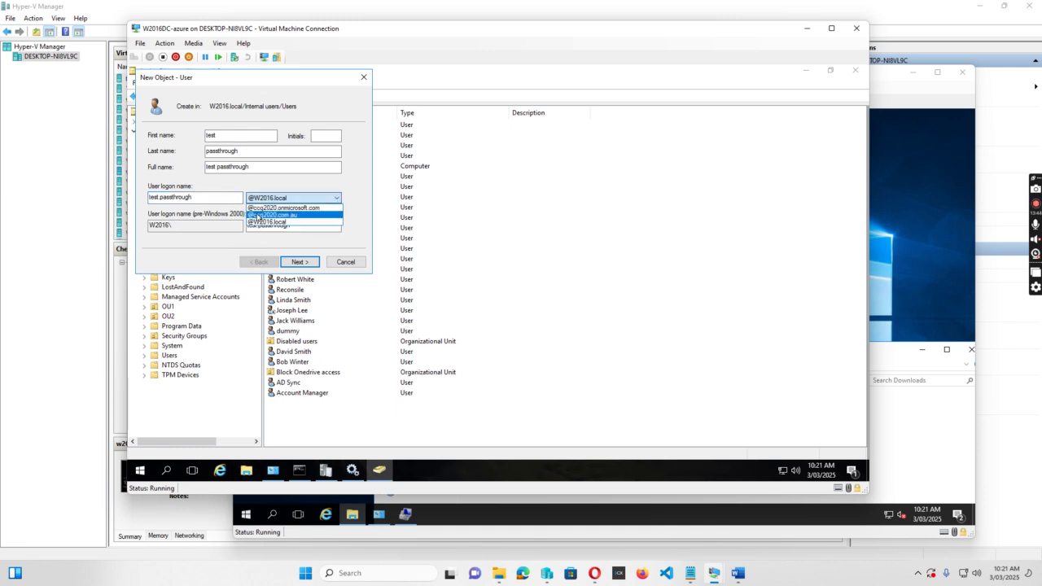
left_click(279, 215)
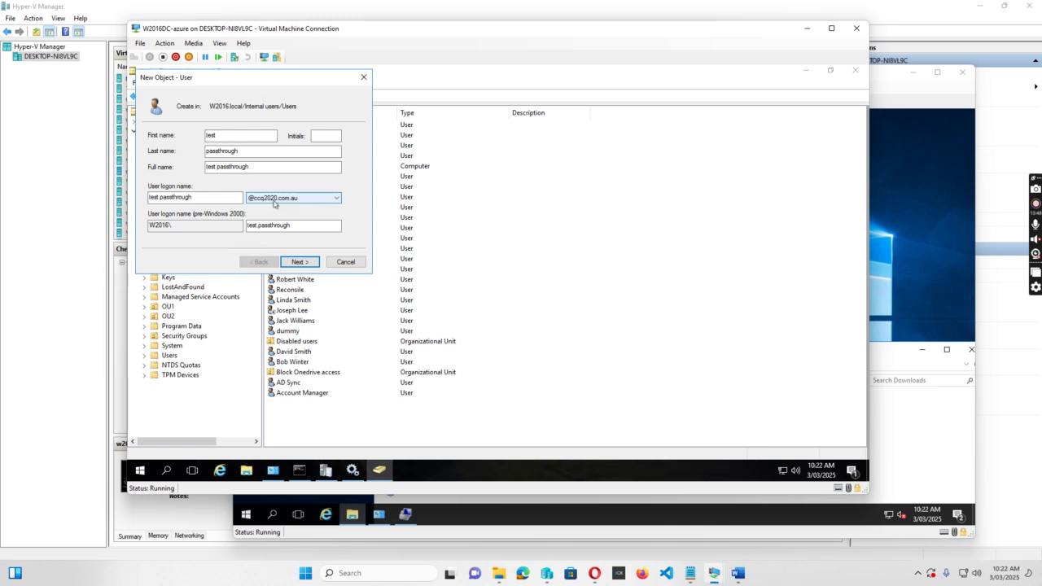
left_click(300, 262)
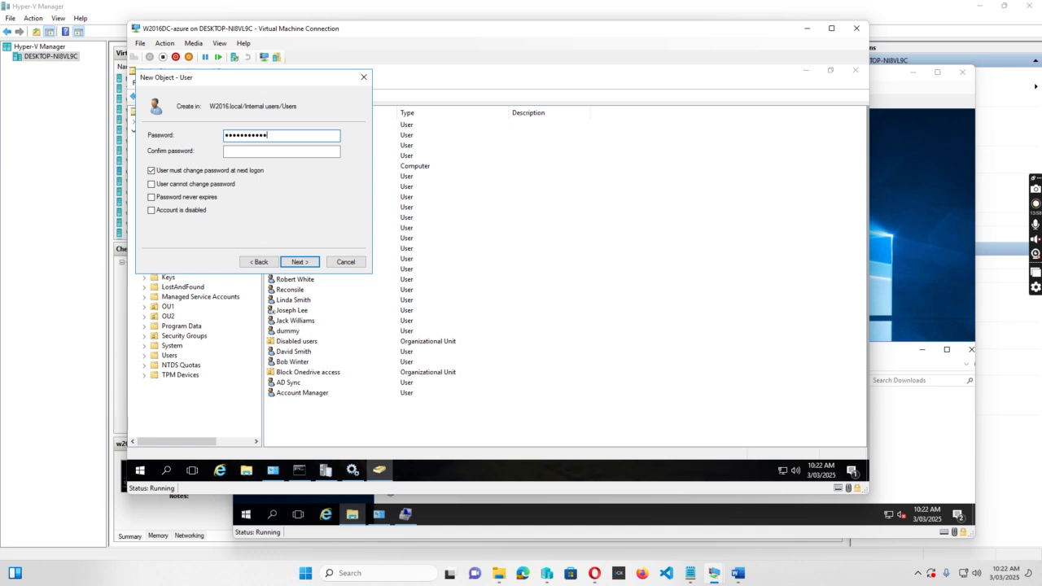
- Set the user's password without requiring a change at next logon, and finish creating it
key("Tab")
type("•••")
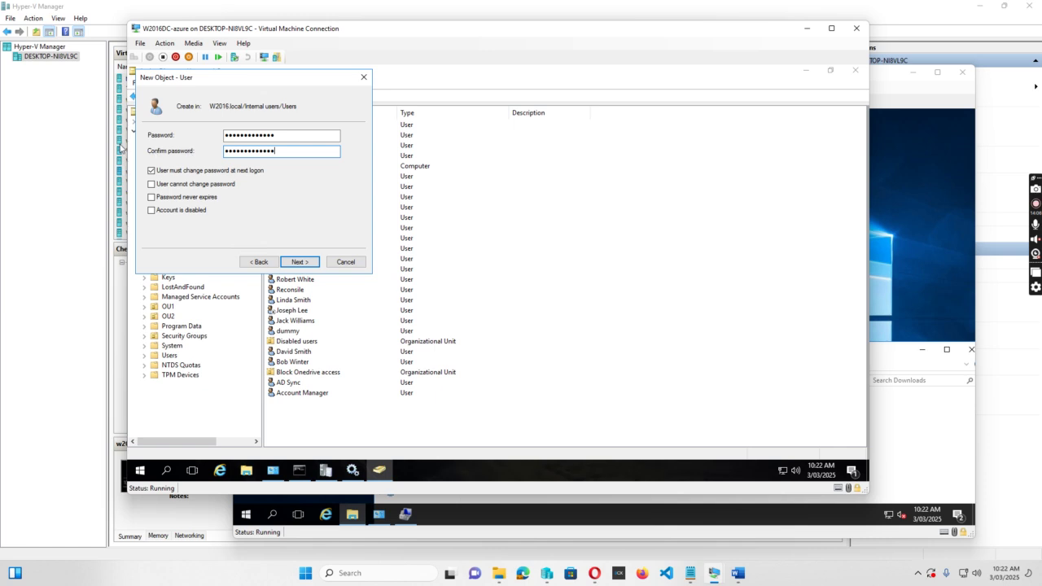
left_click(151, 171)
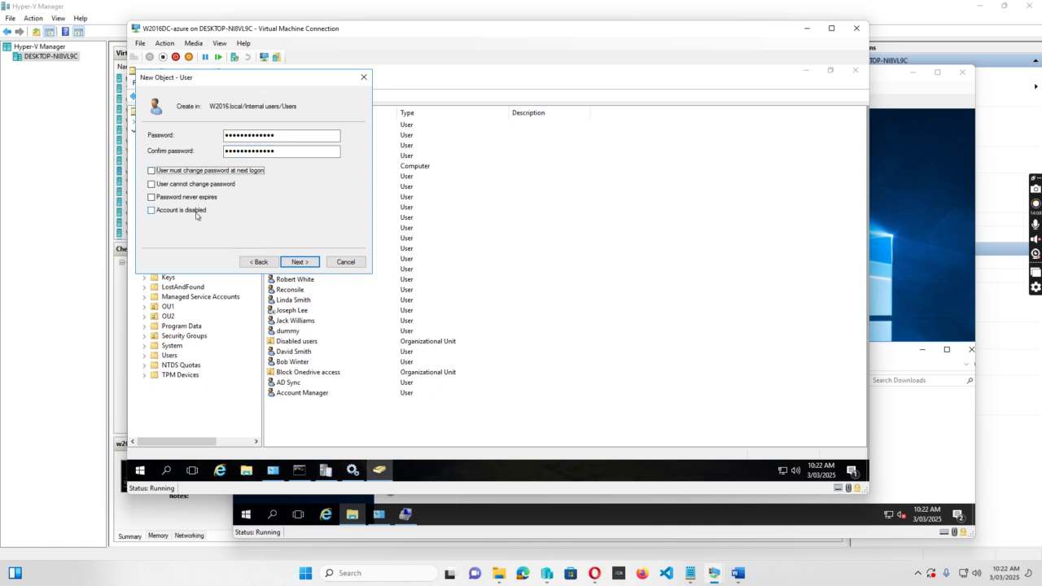
left_click(298, 263)
left_click(298, 262)
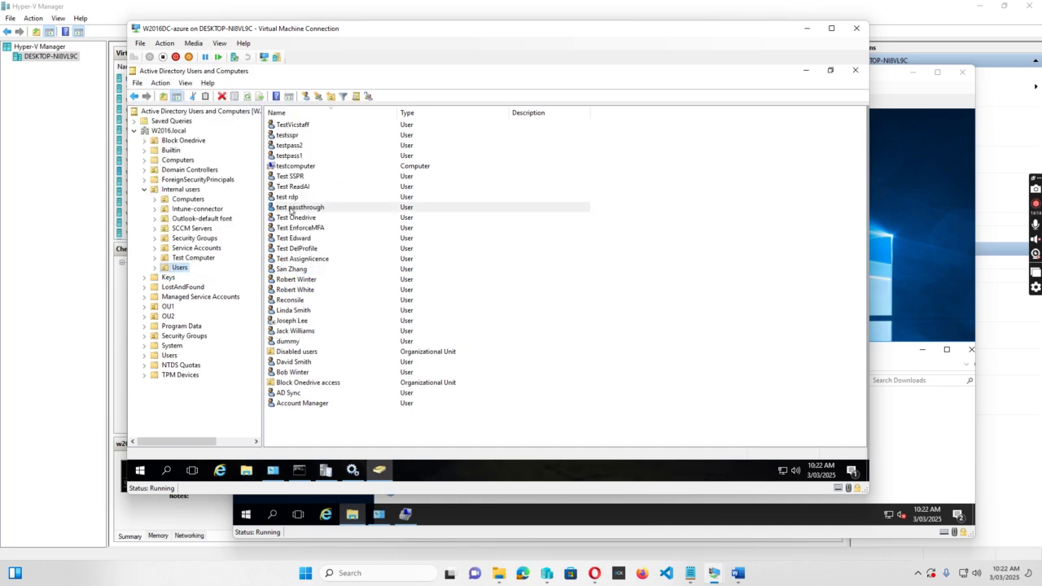
- Give the test passthrough user the description 'Test pass through authentication'
double_click(296, 209)
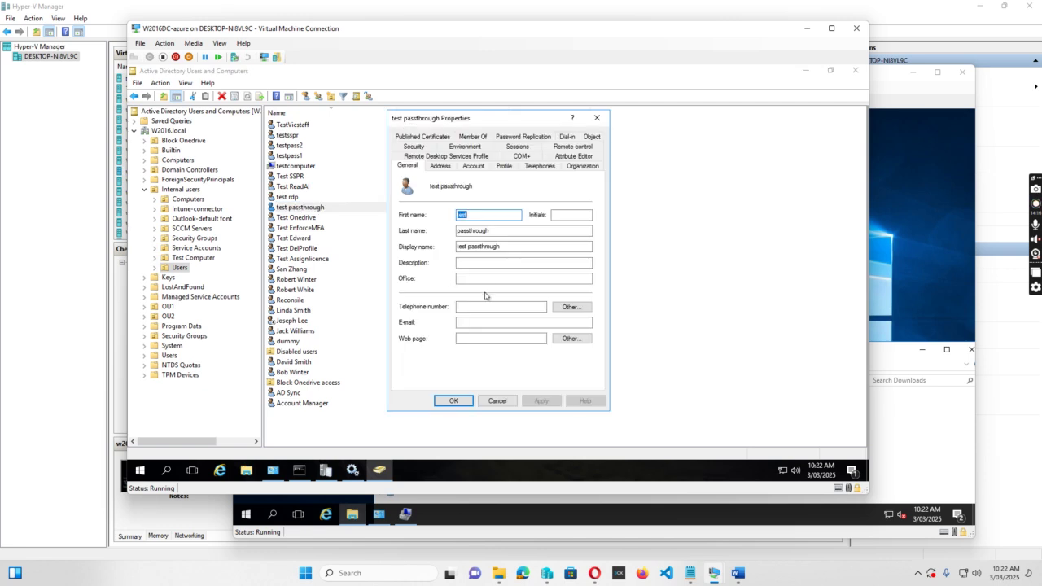
left_click(496, 263)
type("Test")
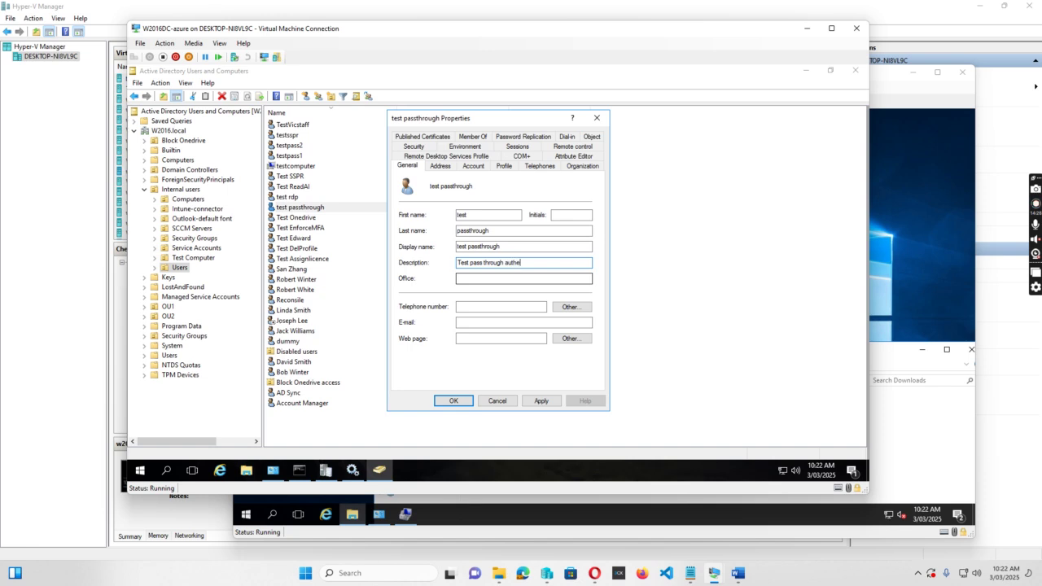
type("pass through authentication")
left_click(455, 400)
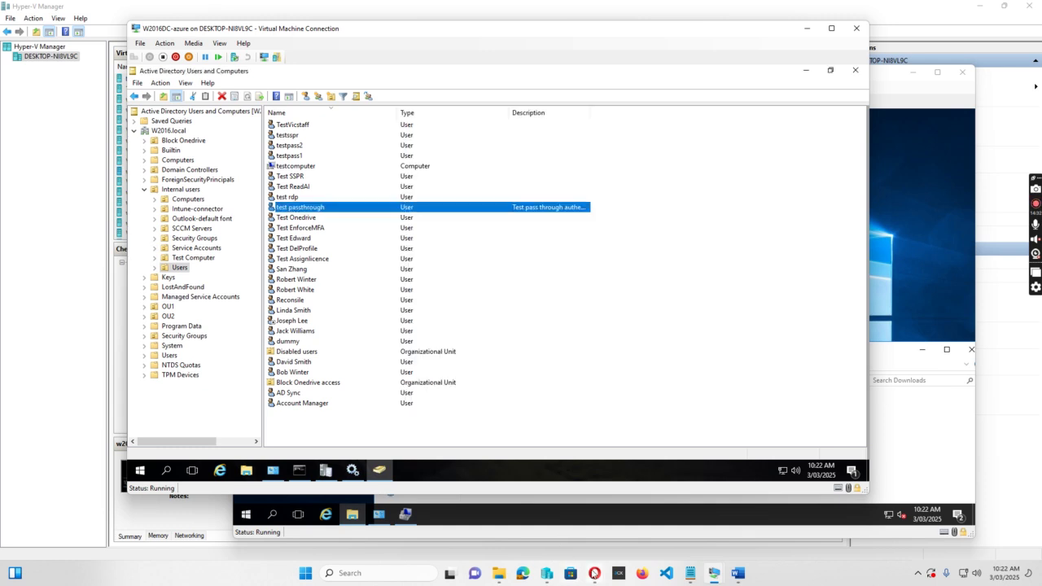
- Bring the pass-through authentication Word notes forward, then minimize them
left_click(593, 573)
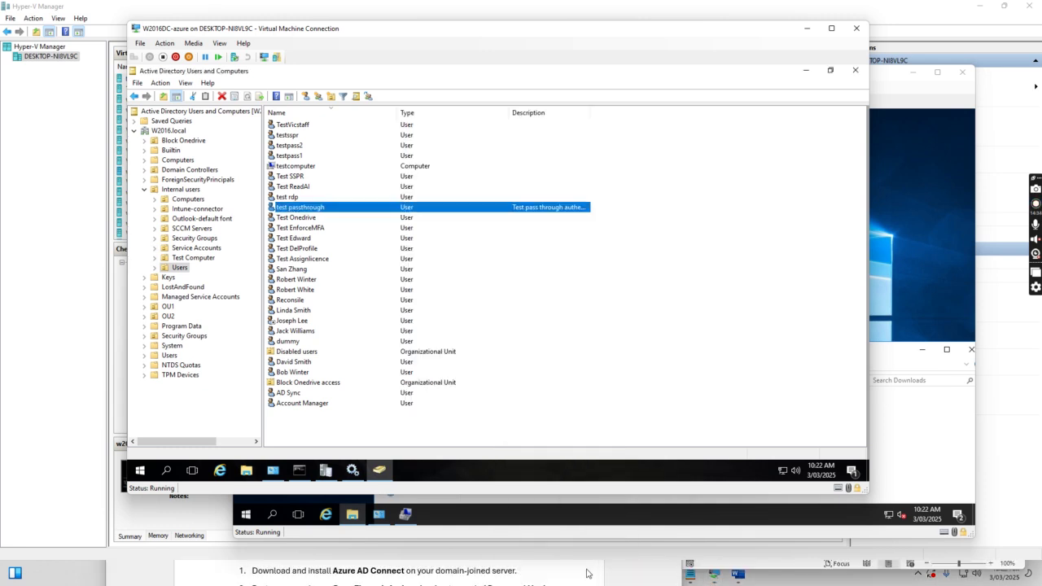
left_click(638, 569)
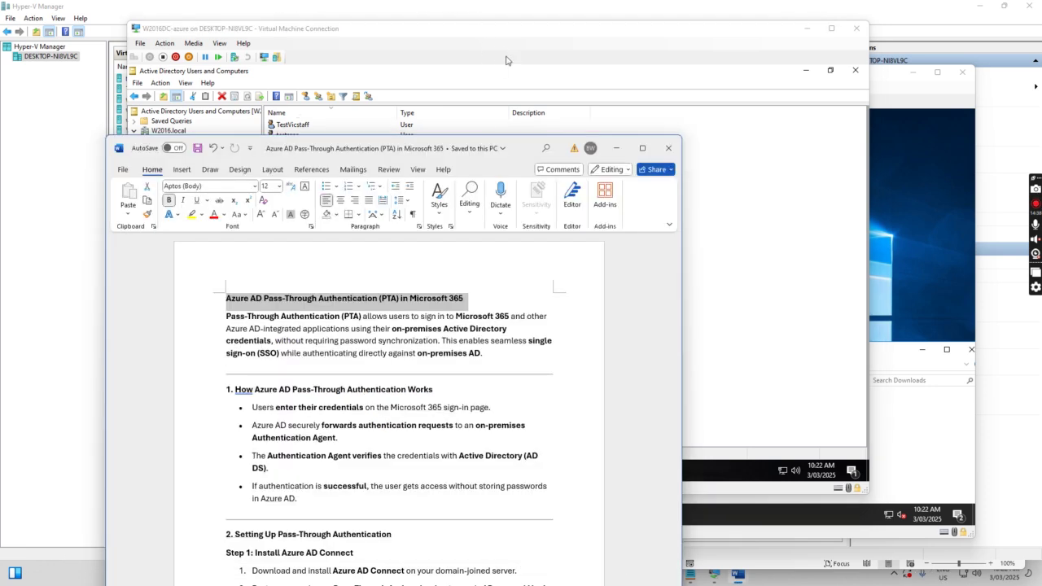
left_click(613, 152)
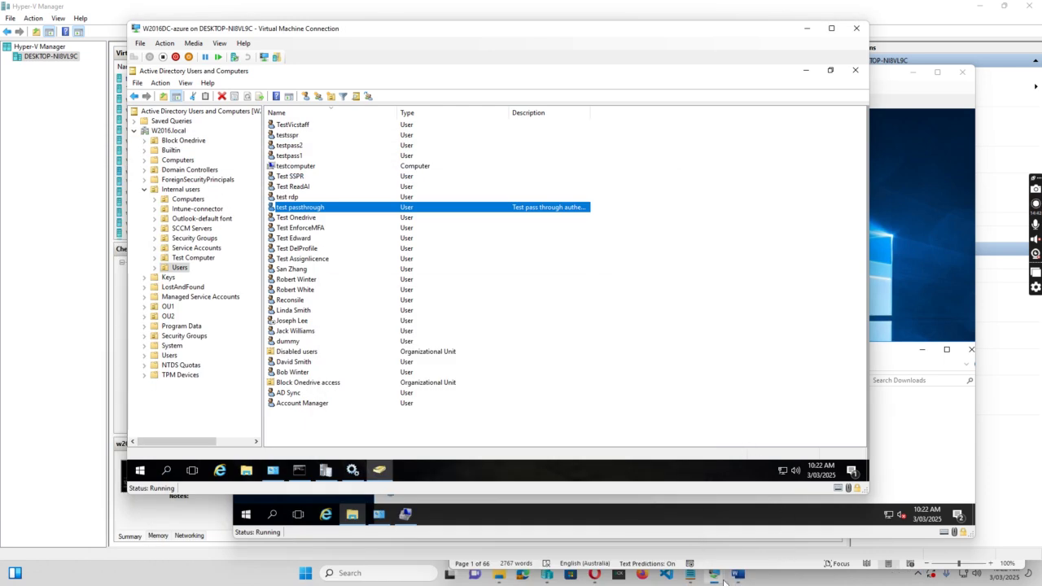
- Run start-adsyncsynccycle -policytype delta in PowerShell on the AD Connect VM
mouse_move(724, 580)
left_click(742, 500)
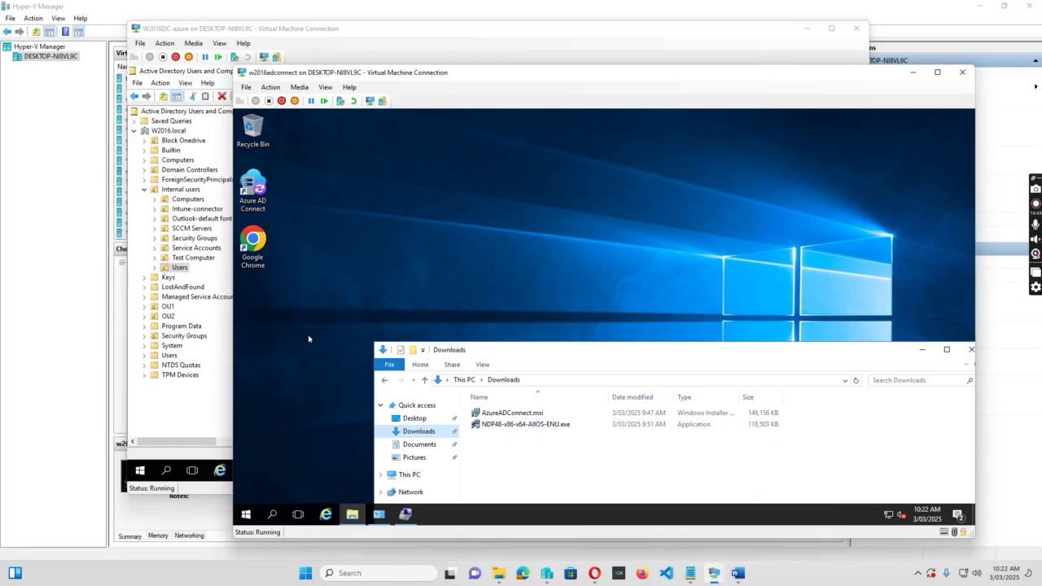
left_click(271, 514)
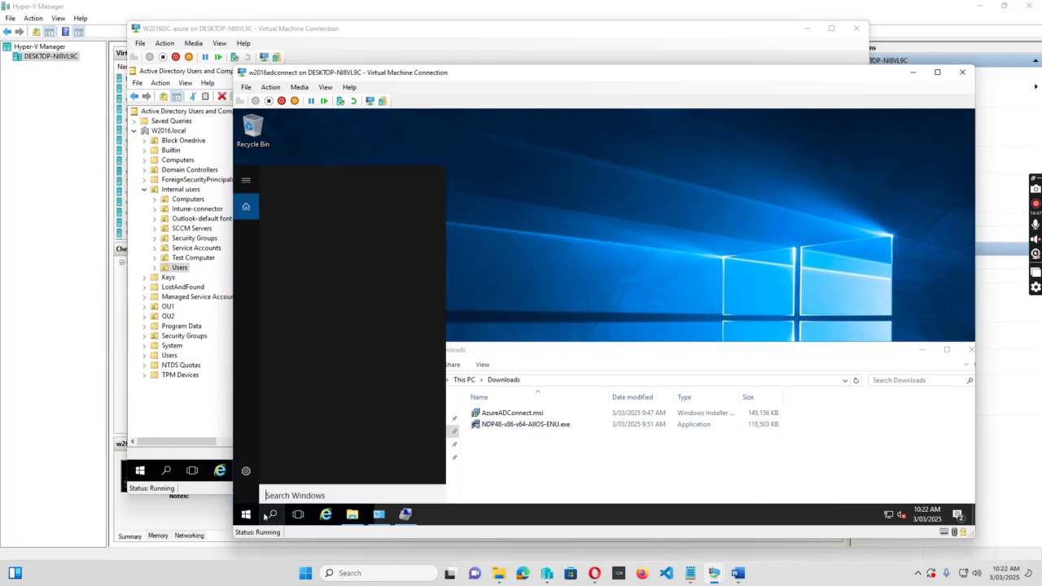
type("powershell")
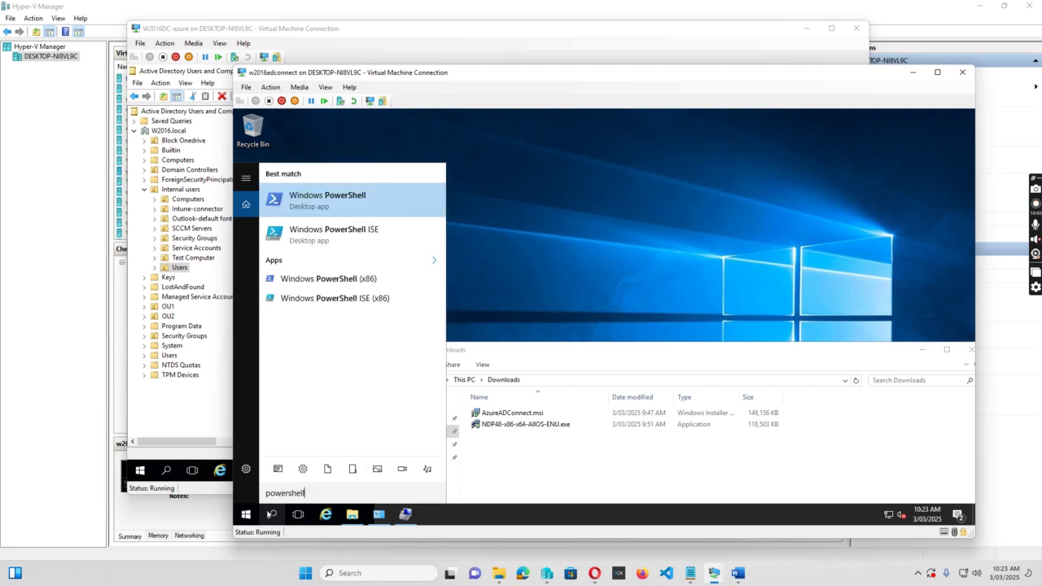
key("Return")
type("sta")
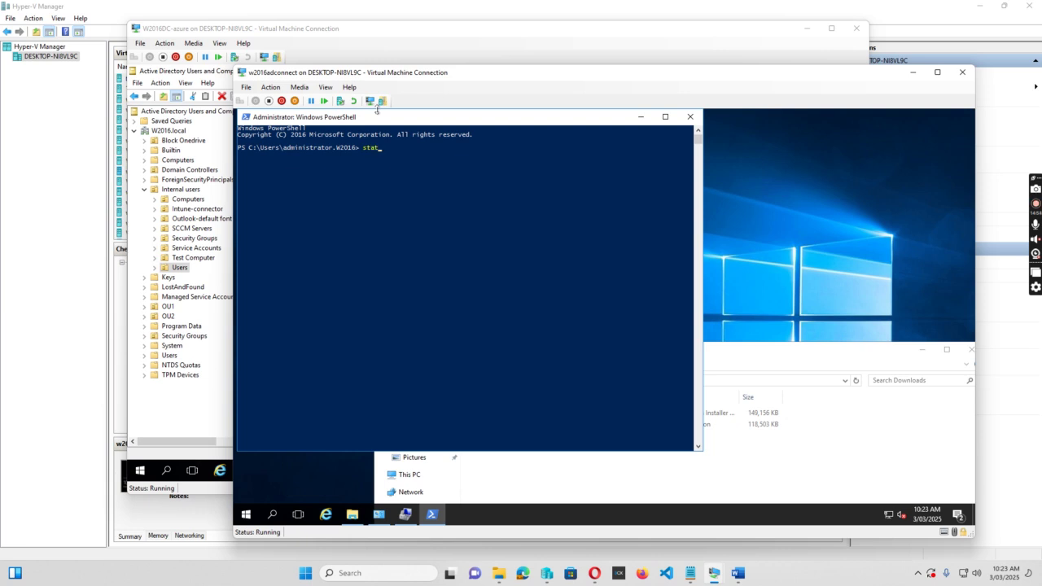
type("rt")
type("-adsyncsynccycle -policytype delta")
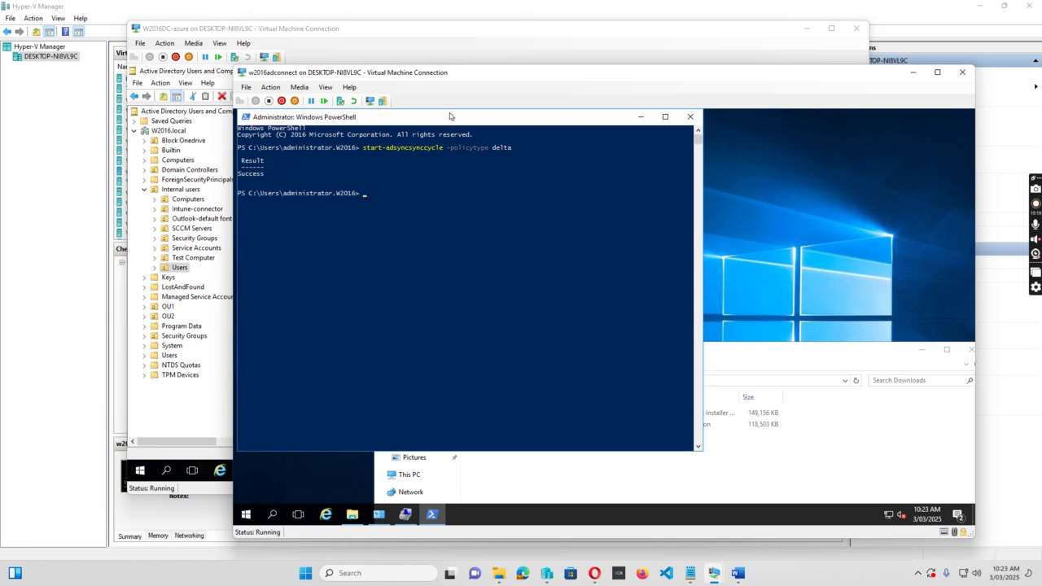
- Minimize the PowerShell console and launch Google Chrome from the VM desktop
left_click(937, 72)
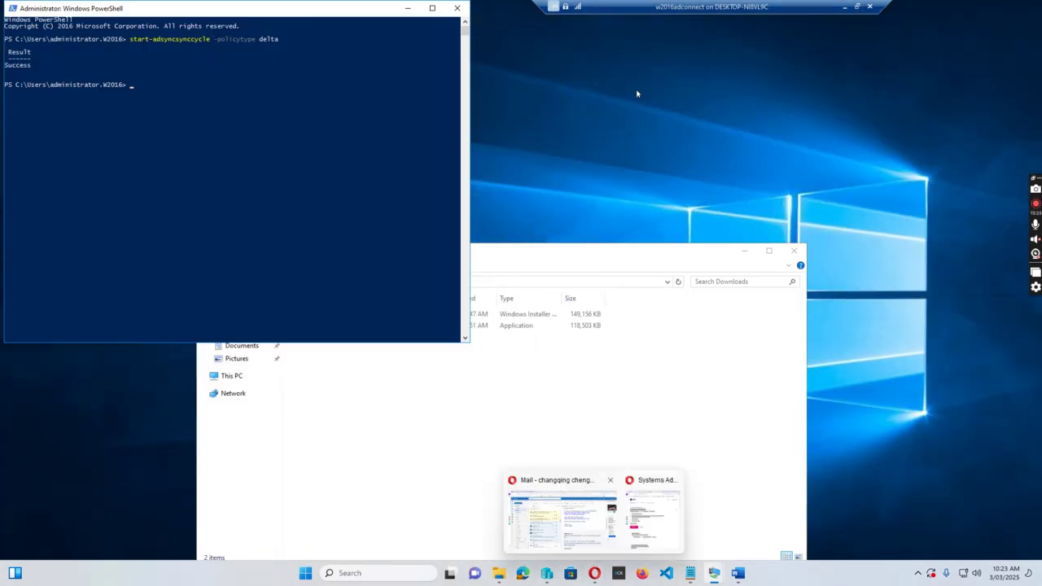
left_click(856, 7)
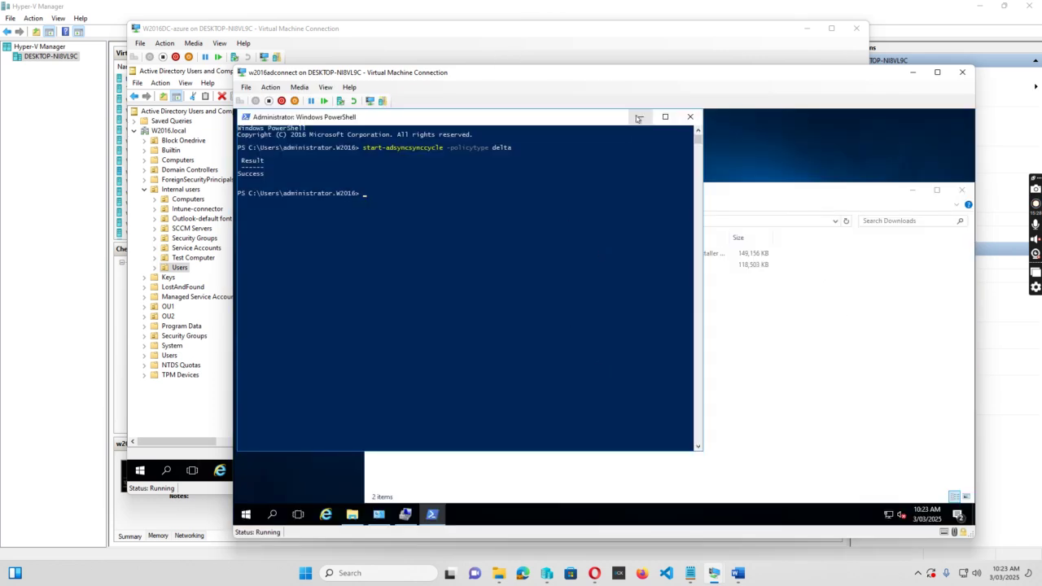
left_click(640, 117)
left_click(253, 248)
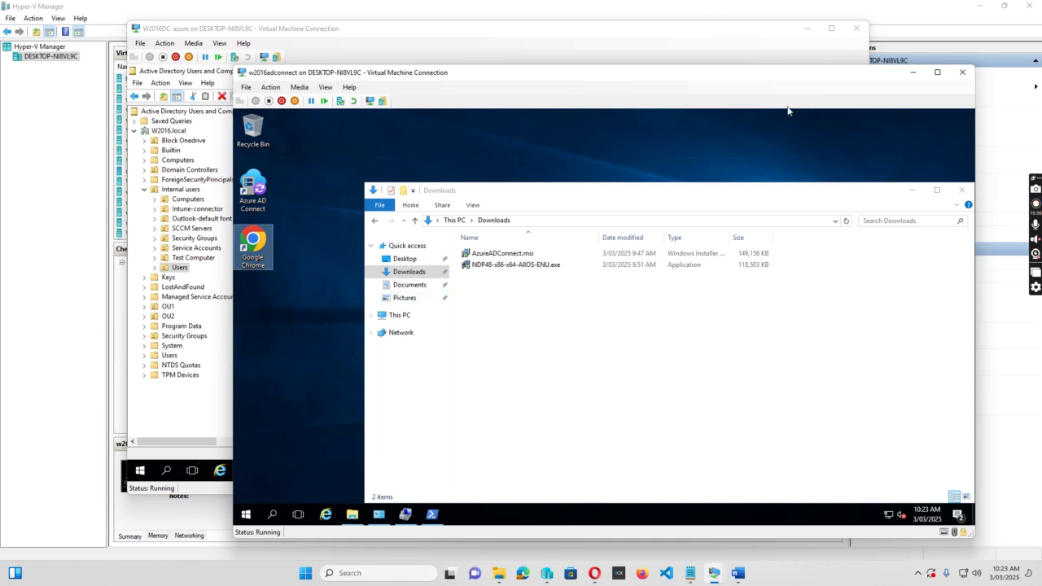
mouse_move(936, 79)
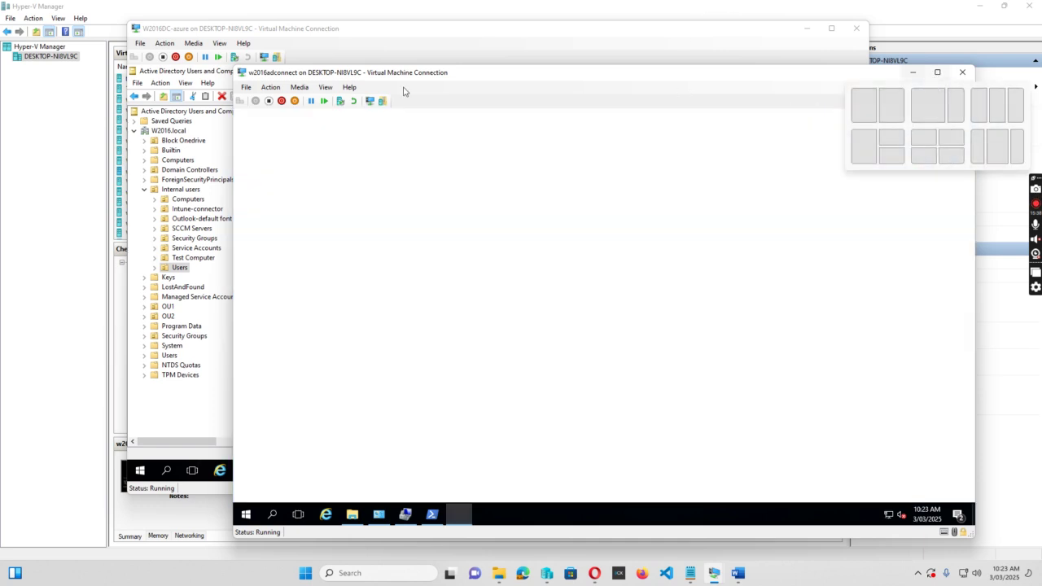
- Go to admin.microsoft.com in Chrome on the full-screen VM
left_click(938, 73)
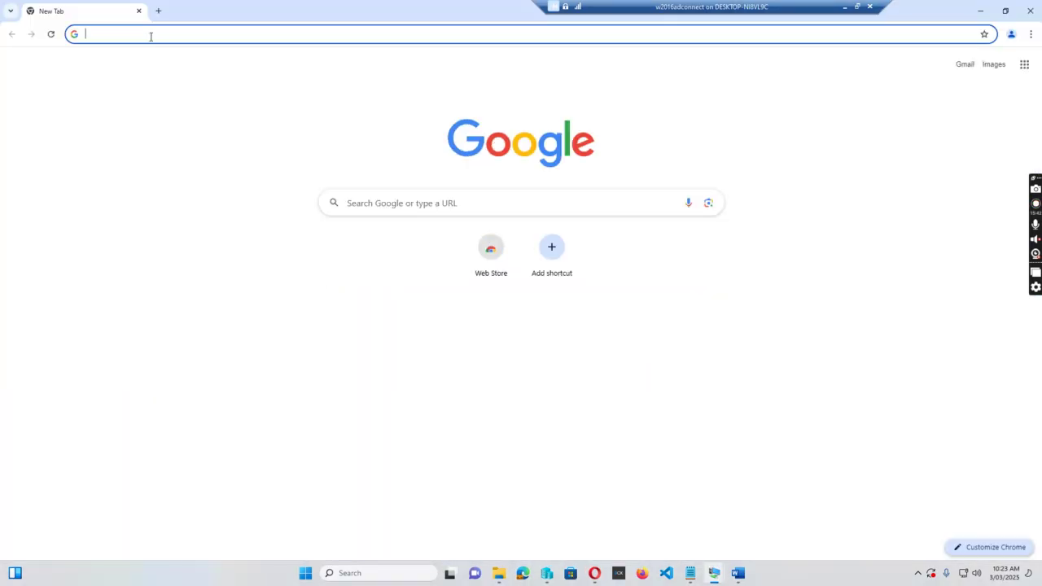
type("admini")
key("BackSpace")
key("BackSpace")
key("BackSpace")
key("BackSpace")
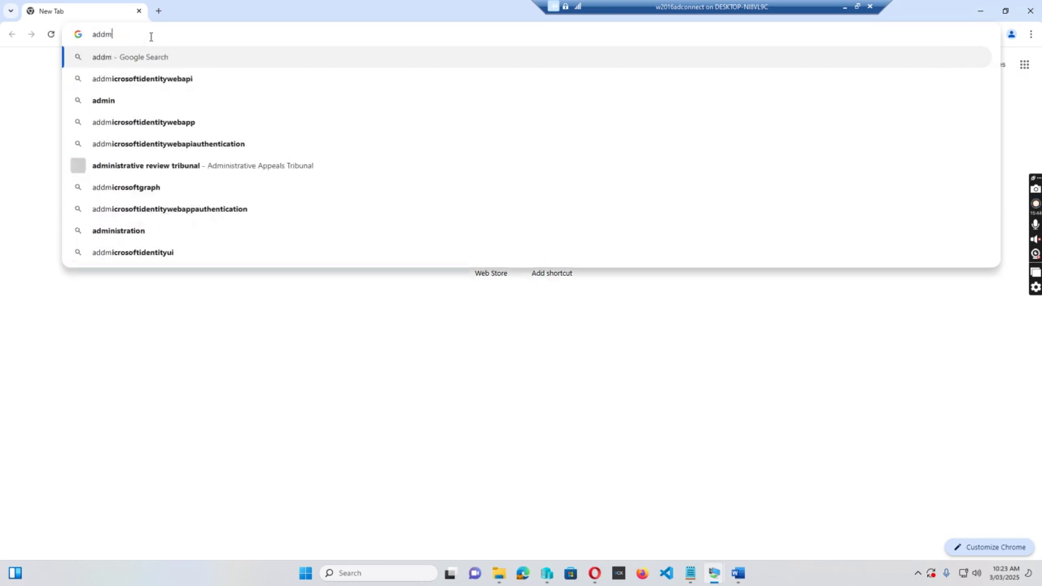
type("min.")
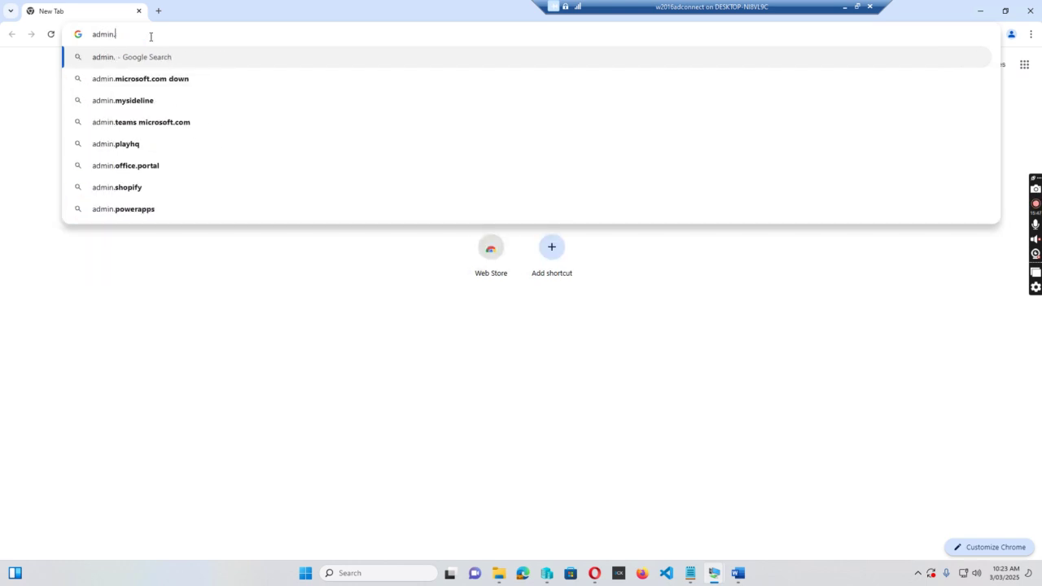
type("micros")
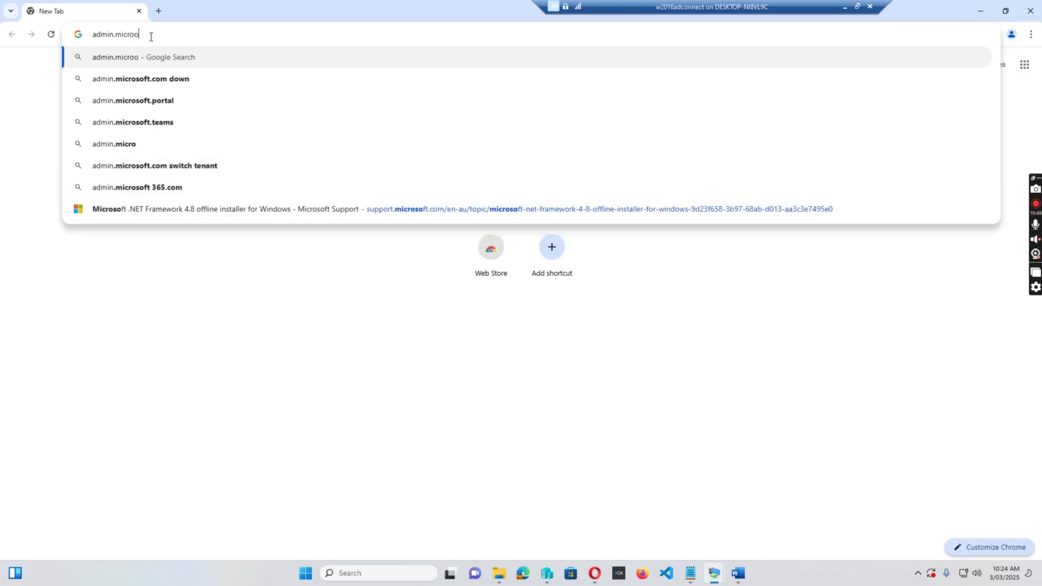
type("oft.com")
key("Return")
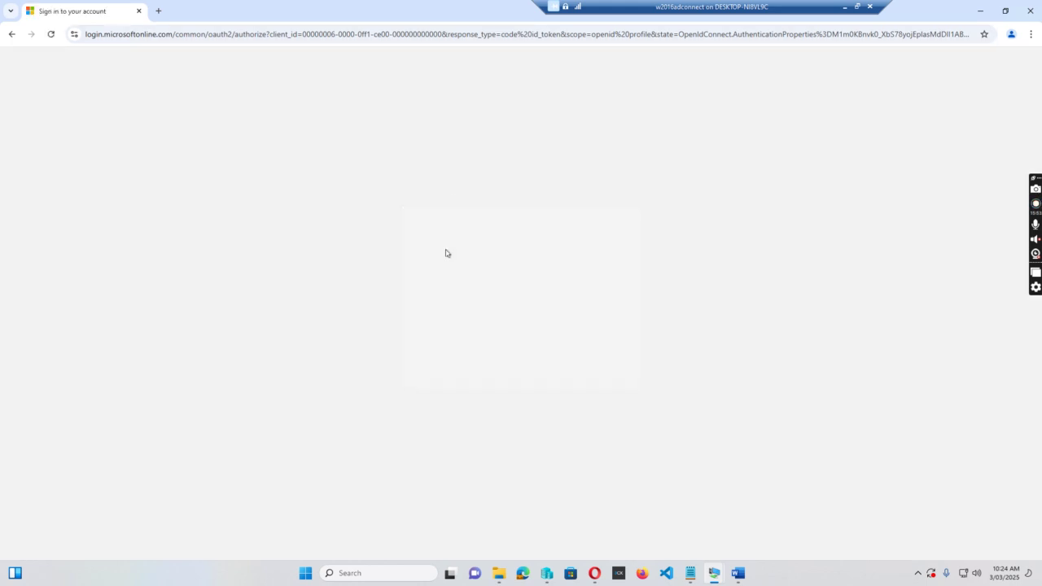
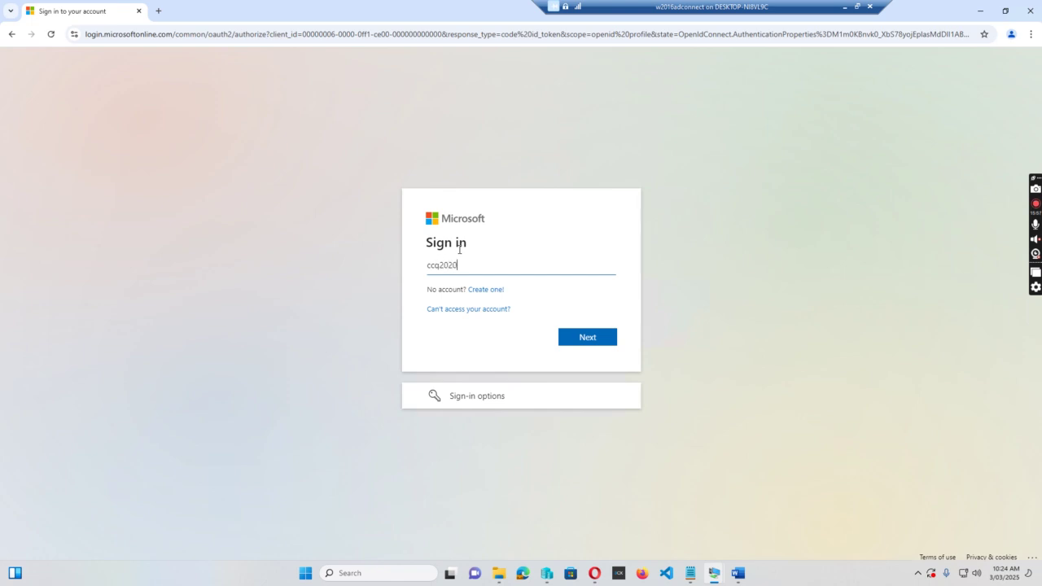
- Sign in with the tenant admin's e-mail and password, declining to save the password or stay signed in
key("Return")
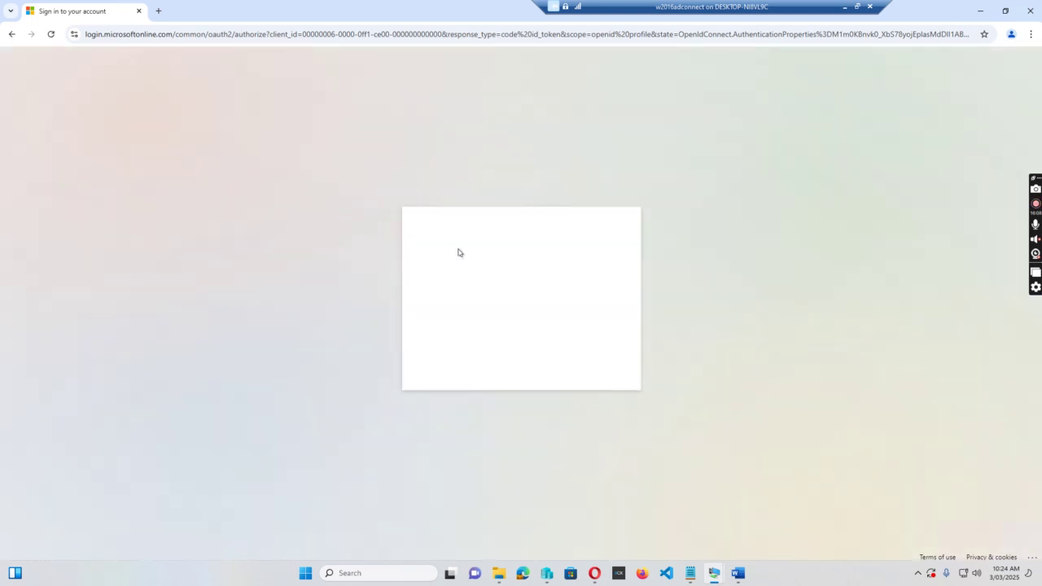
type("•")
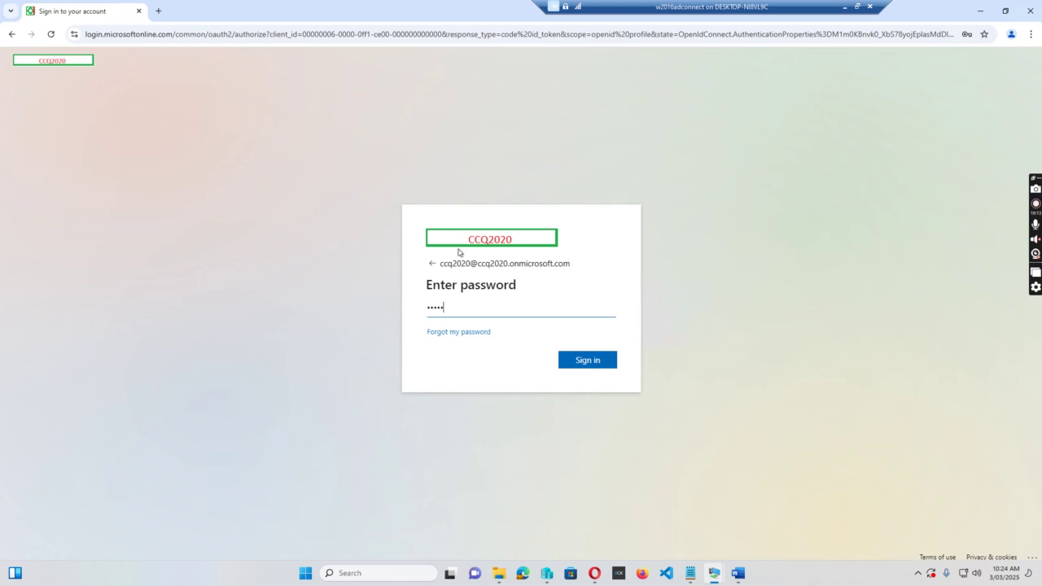
type("•••••••••••")
key("Return")
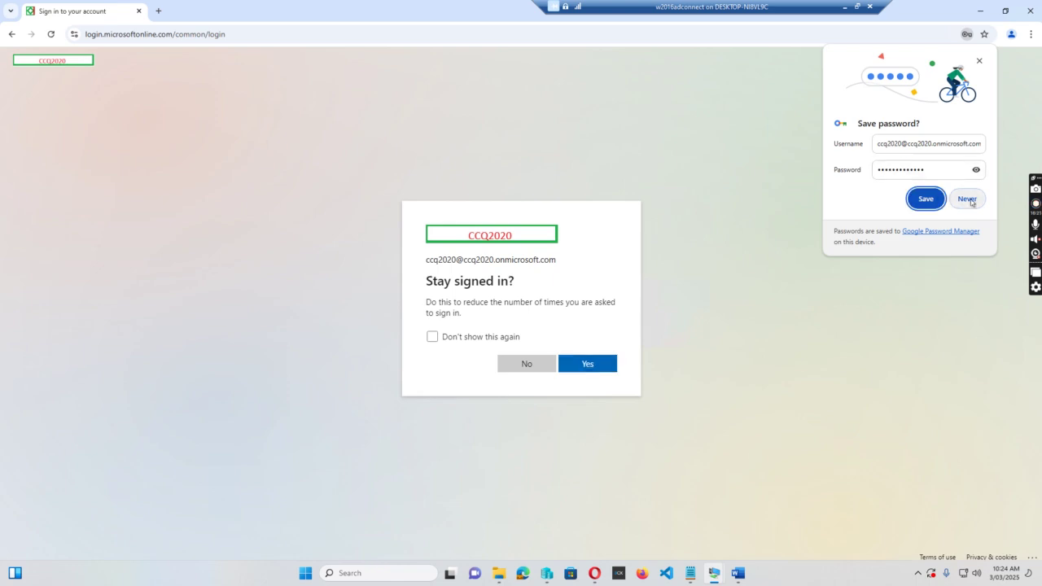
left_click(969, 199)
left_click(527, 364)
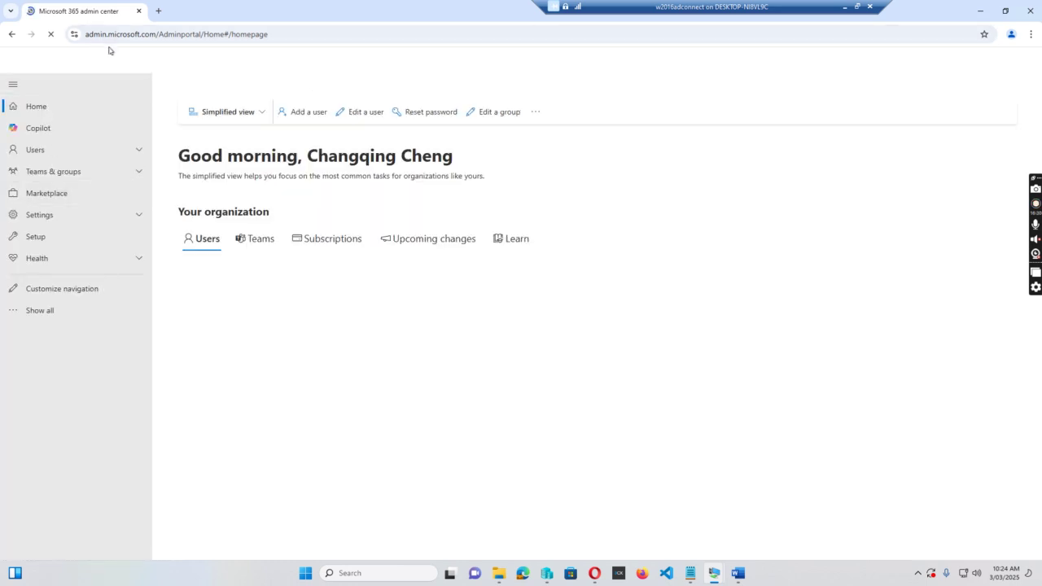
- Search Active users for 'test' and open the test passthrough user's details
left_click(55, 154)
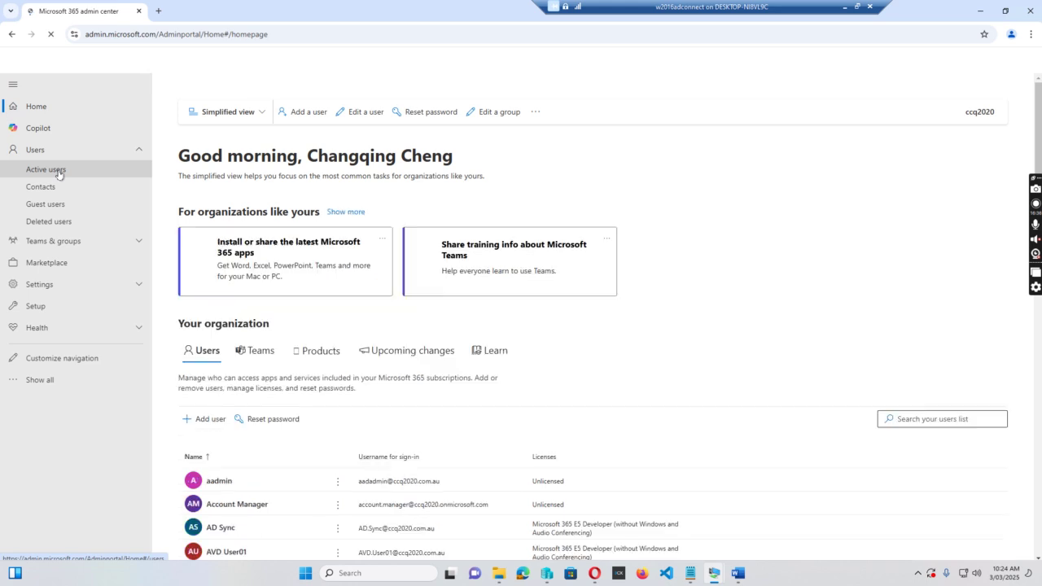
left_click(58, 173)
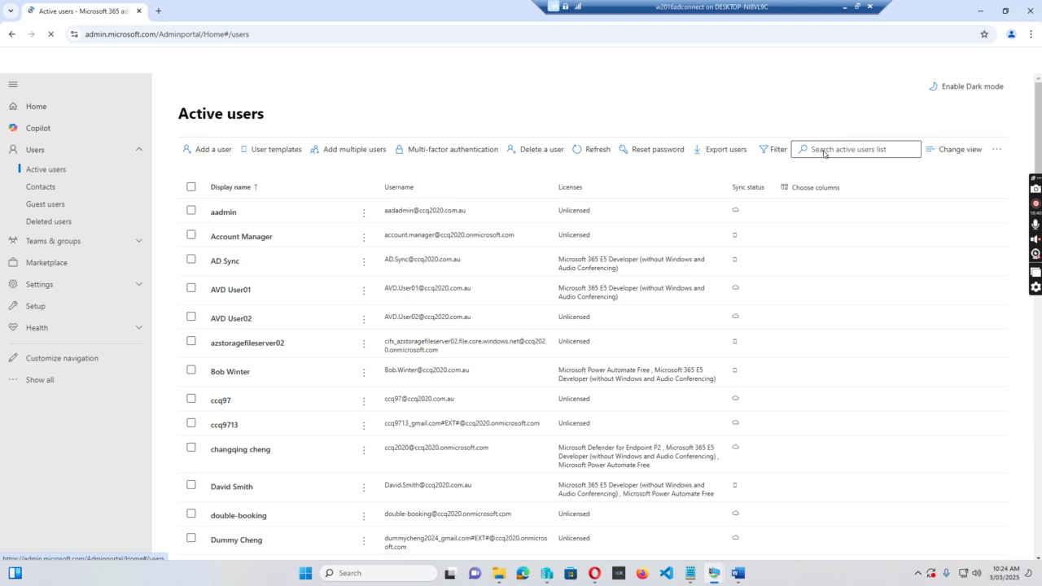
left_click(823, 152)
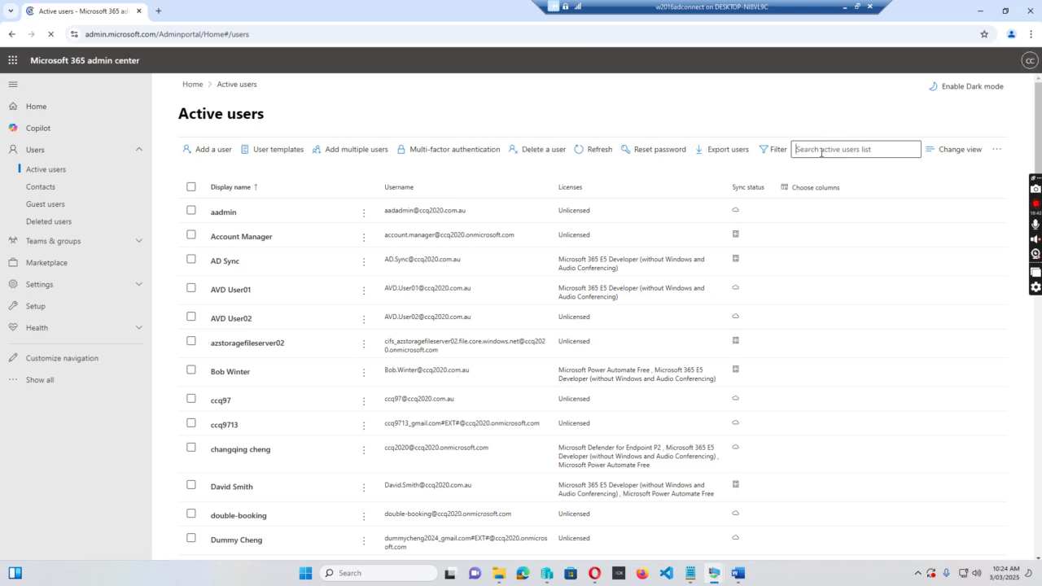
type("tes")
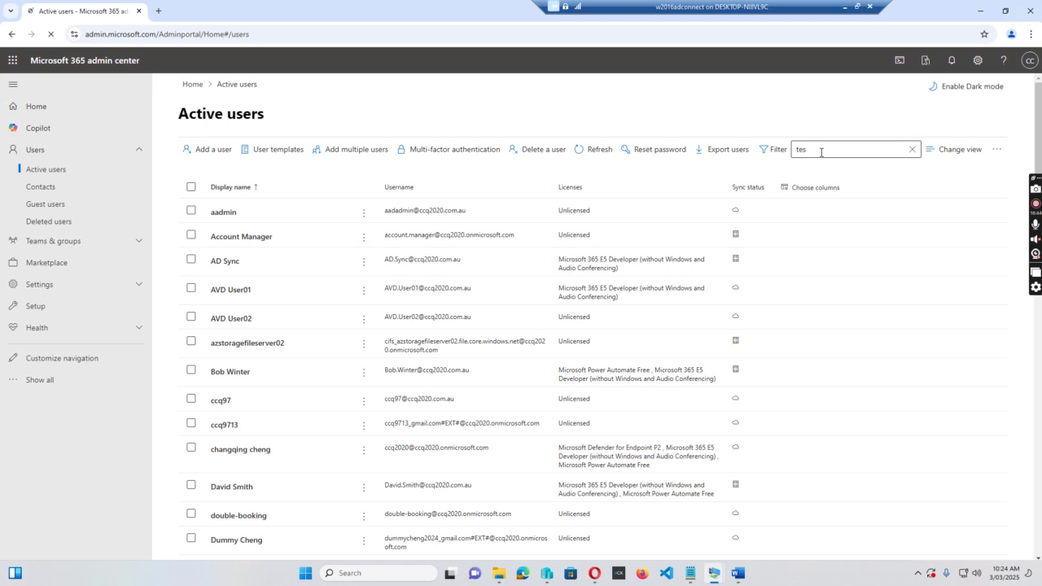
type("t")
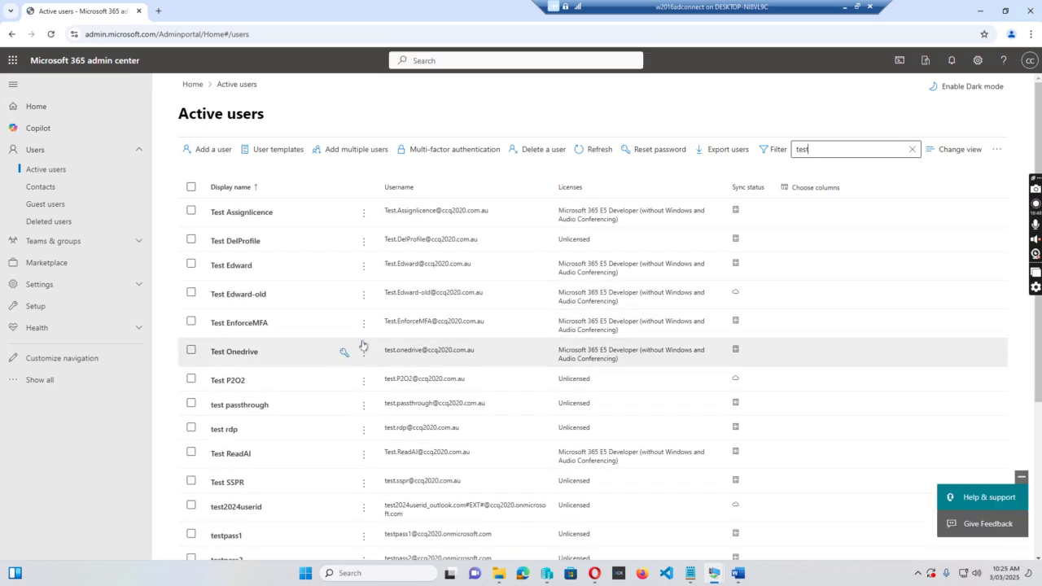
left_click(250, 409)
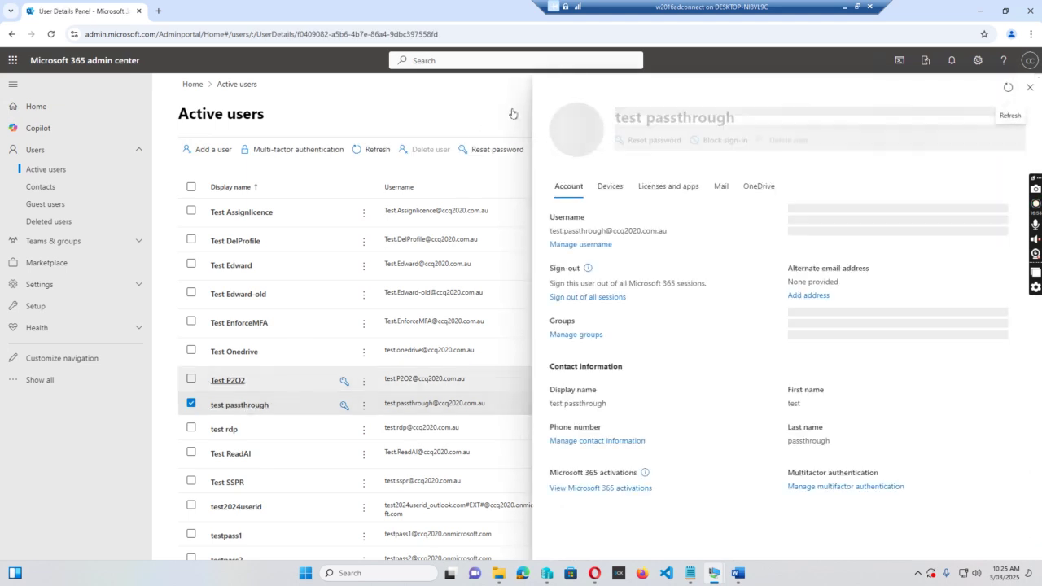
- Give test passthrough a Microsoft 365 E5 Developer license, save, and close the details panel
left_click(655, 190)
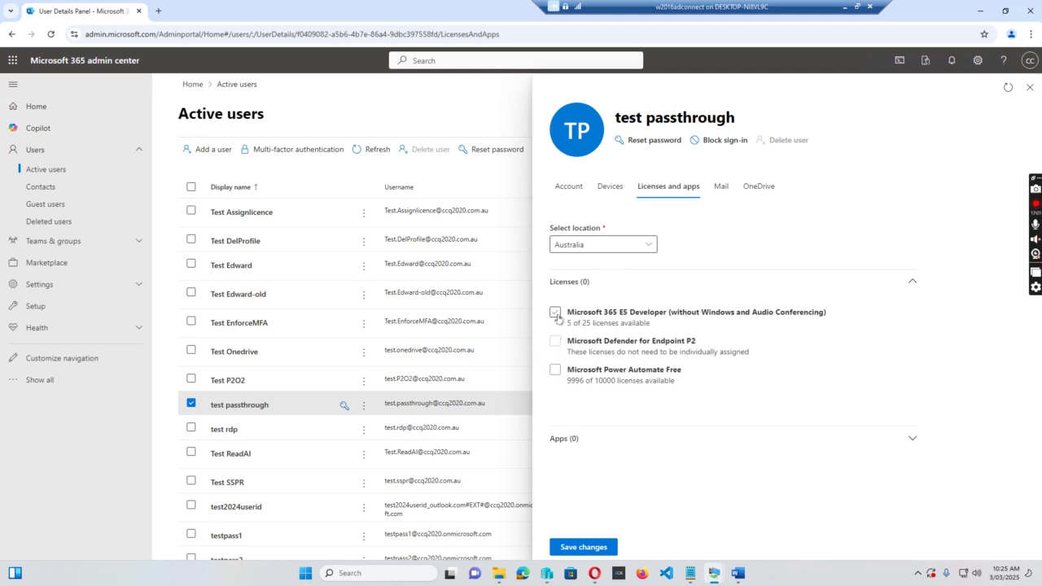
left_click(556, 314)
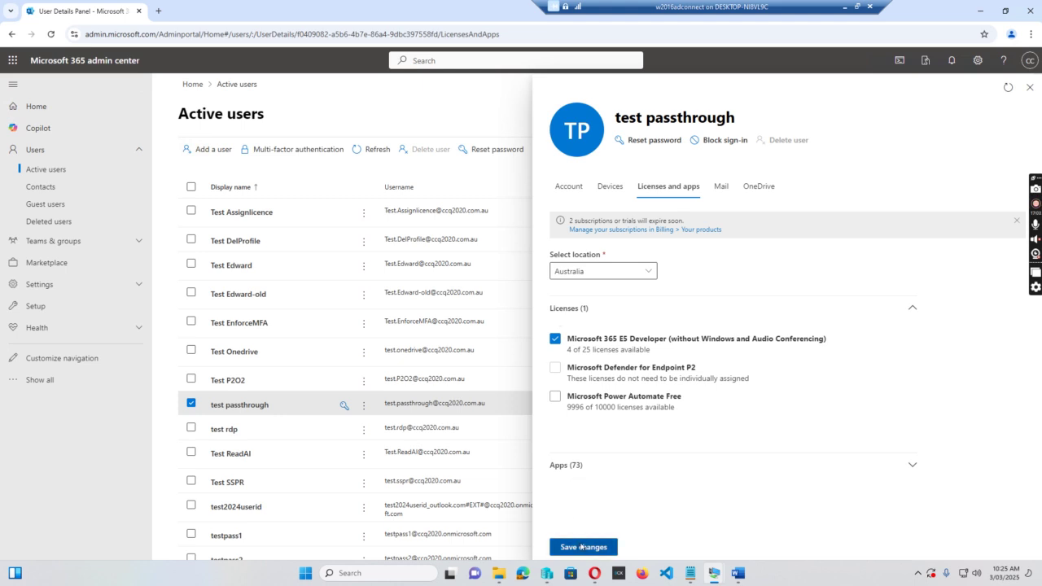
left_click(581, 547)
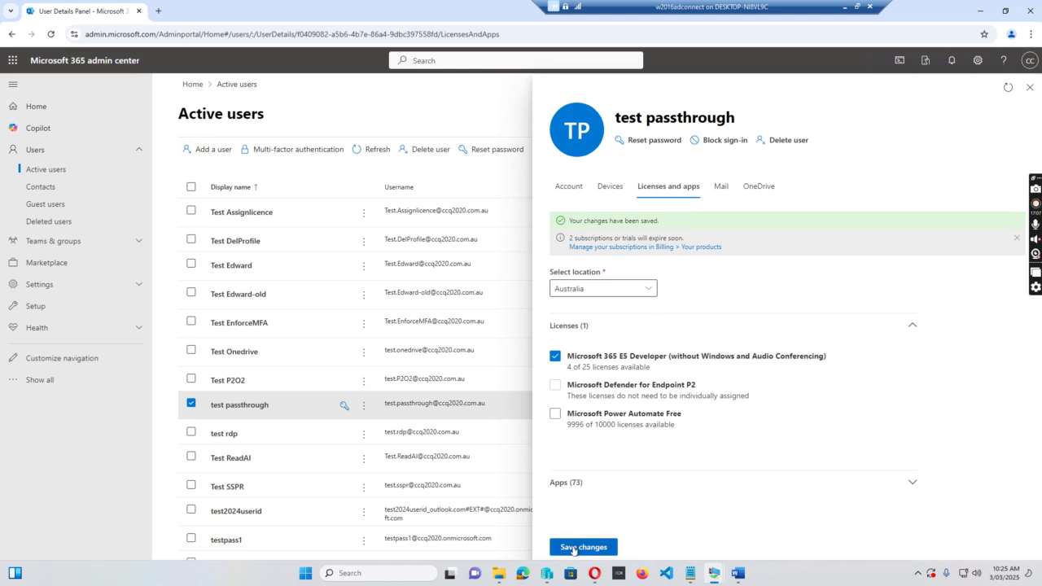
left_click(574, 548)
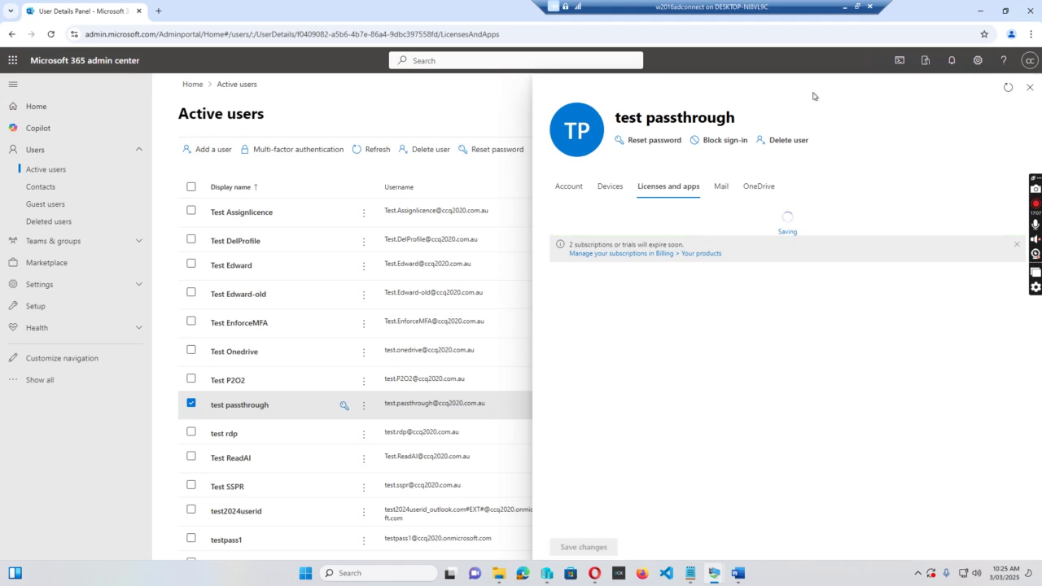
left_click(1032, 87)
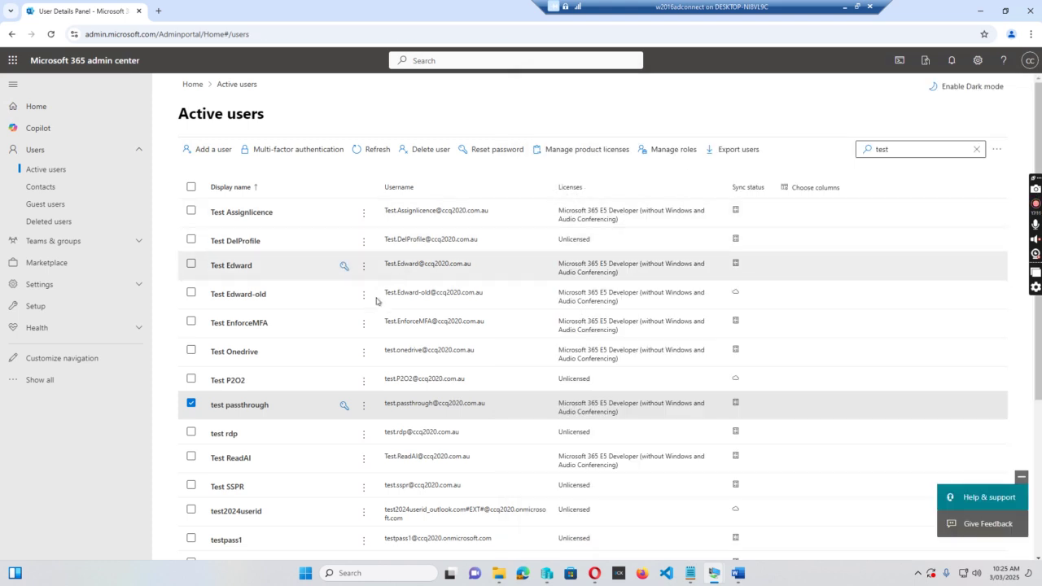
- Filter Active users by 'ad' and take the VM window out of full screen
left_click_drag(896, 149, 844, 149)
type("ad")
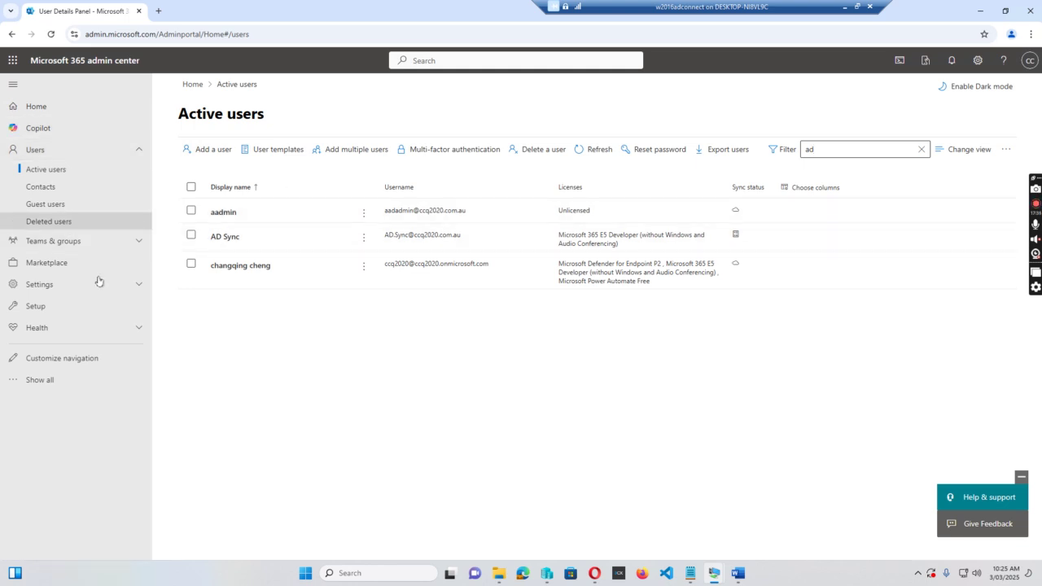
left_click(305, 573)
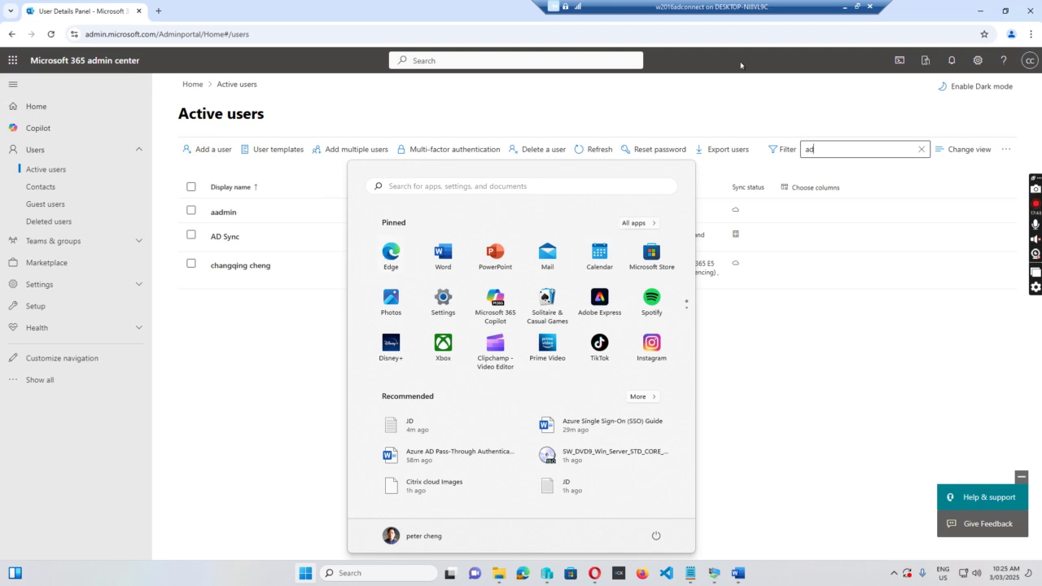
left_click(858, 6)
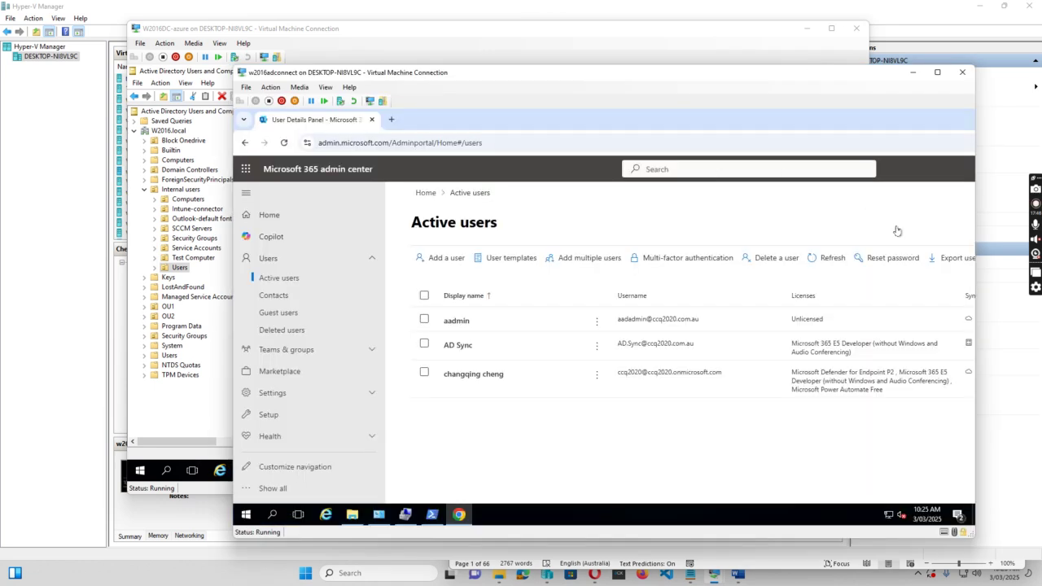
- Sign the current user out of the w2016adconnect VM despite open apps
left_click(244, 515)
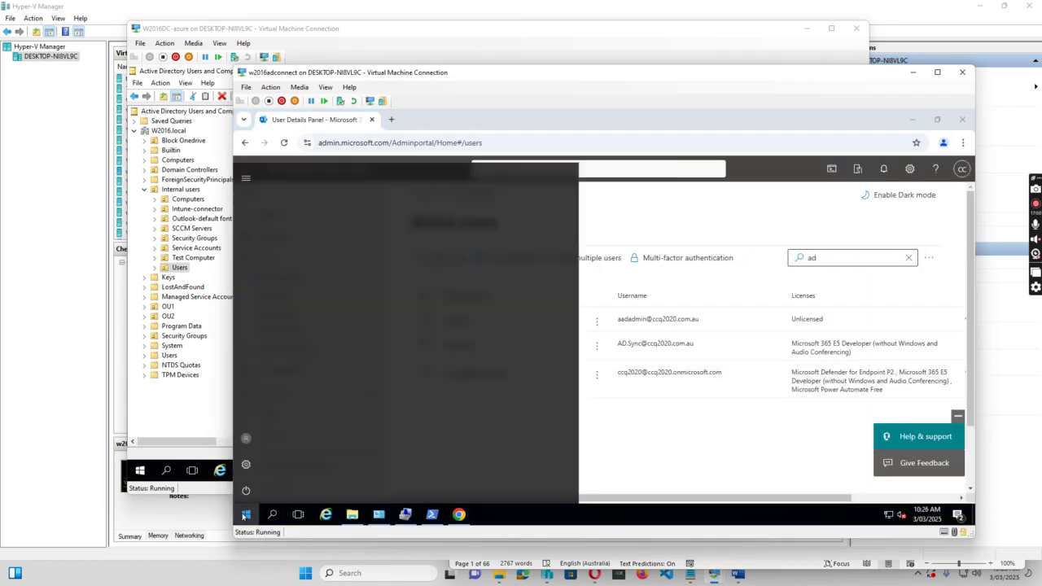
left_click(246, 440)
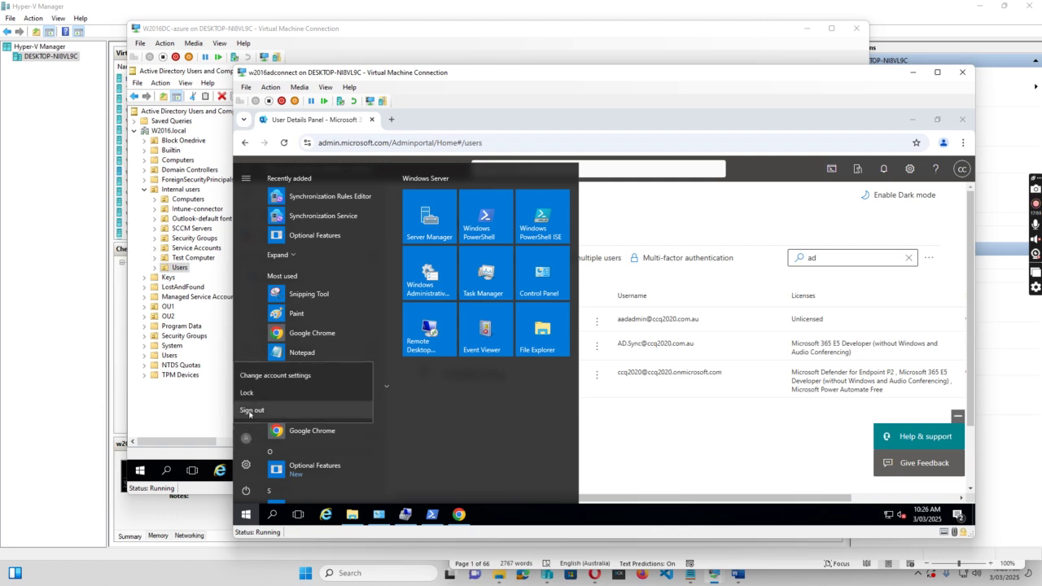
left_click(251, 410)
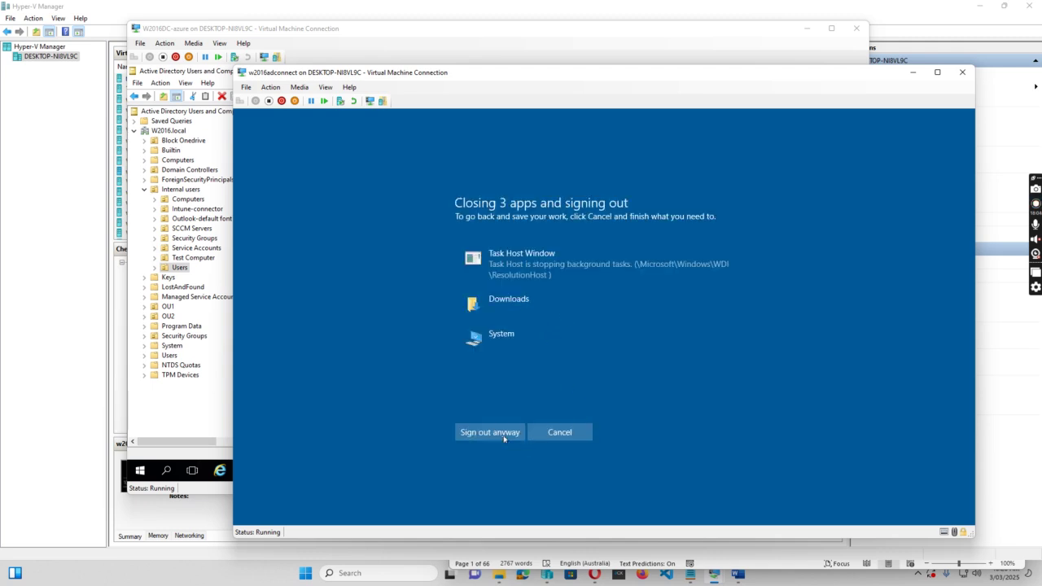
left_click(504, 438)
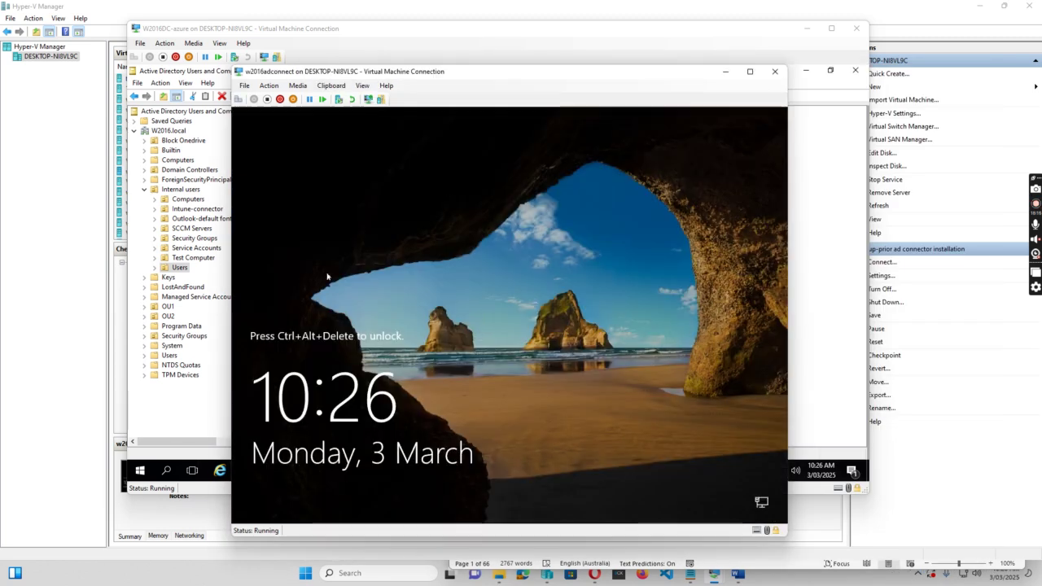
- Sign in to the VM as the passthrough test user, show it full screen, and launch Google Chrome
left_click(238, 99)
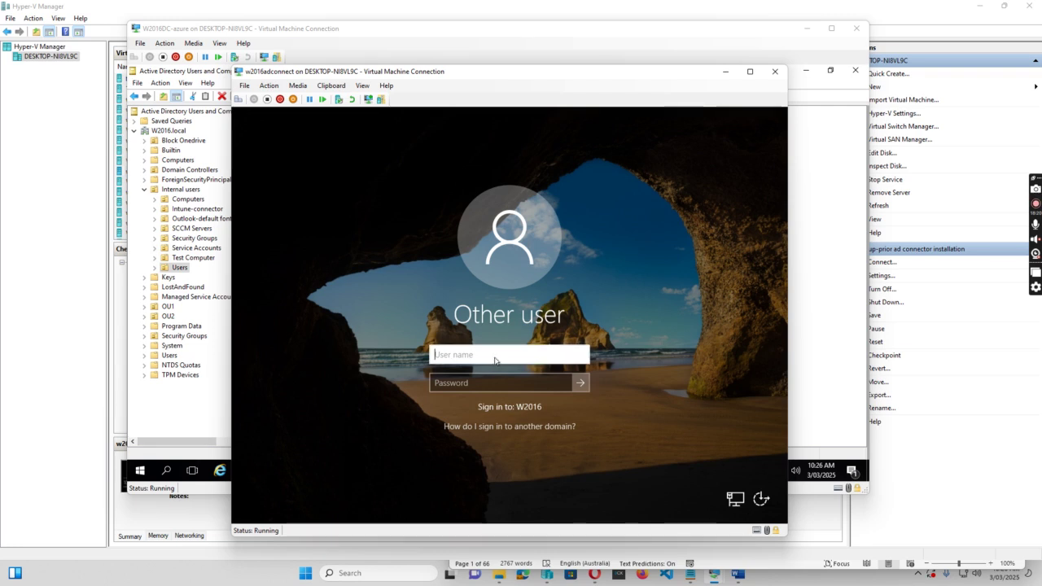
type("test.path")
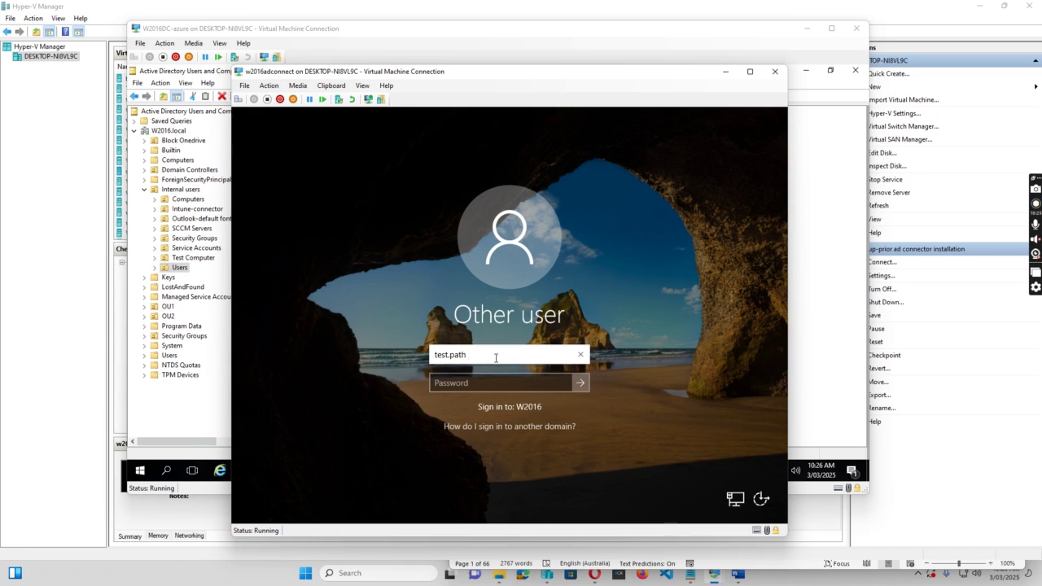
type("ssthrough")
key("Tab")
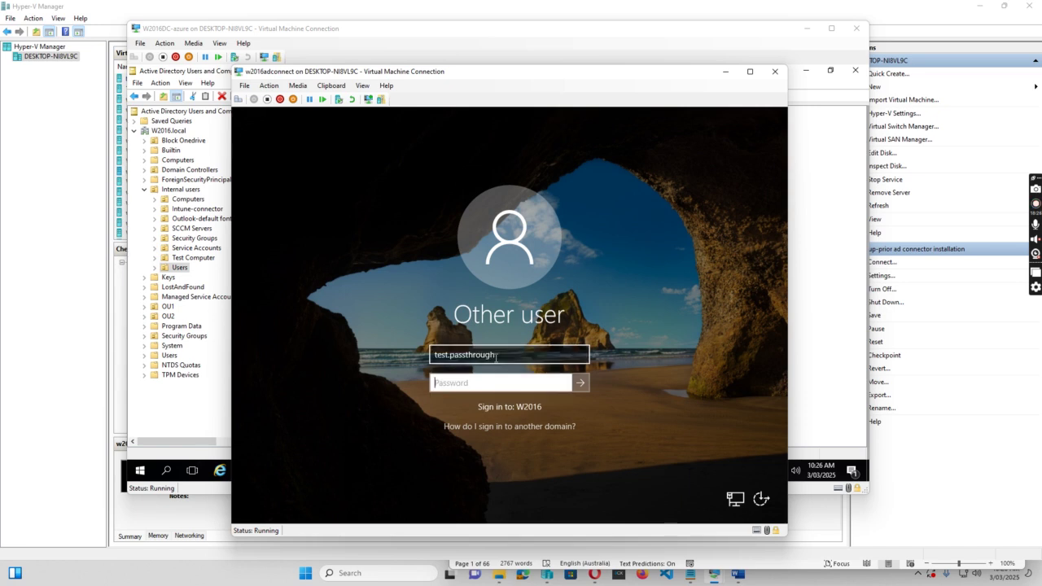
type("••••••••••••")
key("Return")
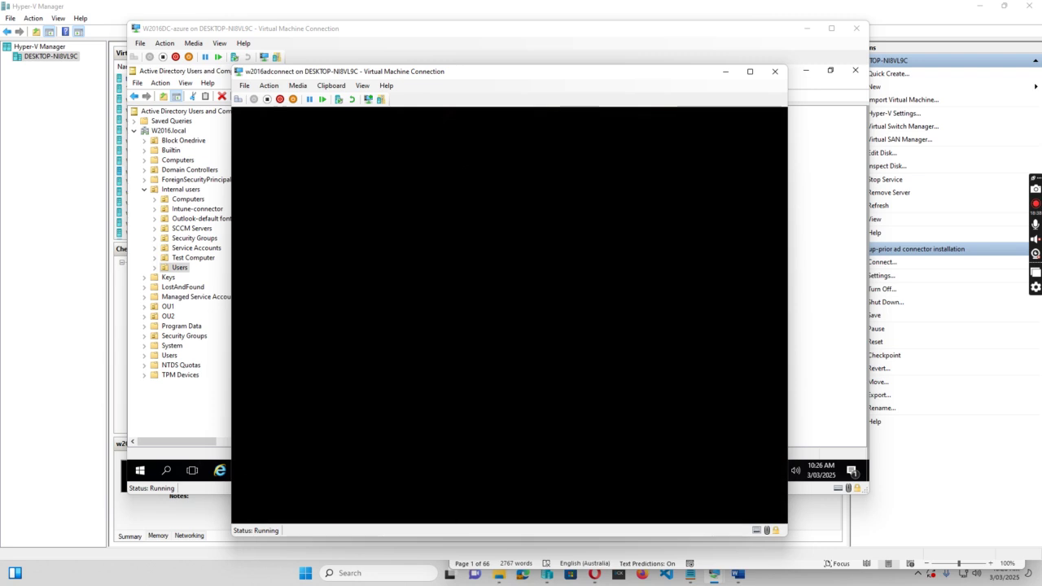
left_click(751, 73)
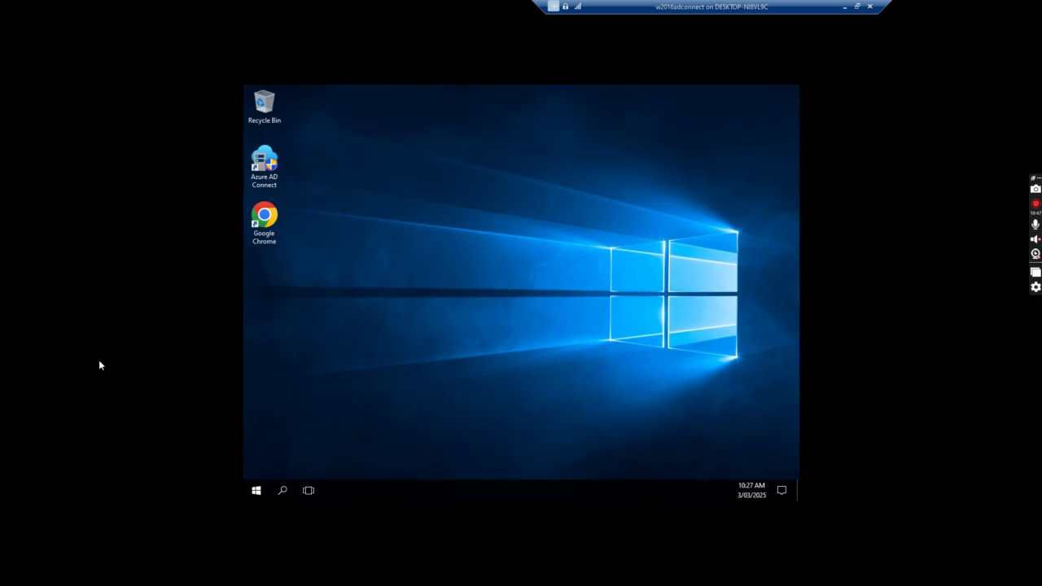
double_click(263, 226)
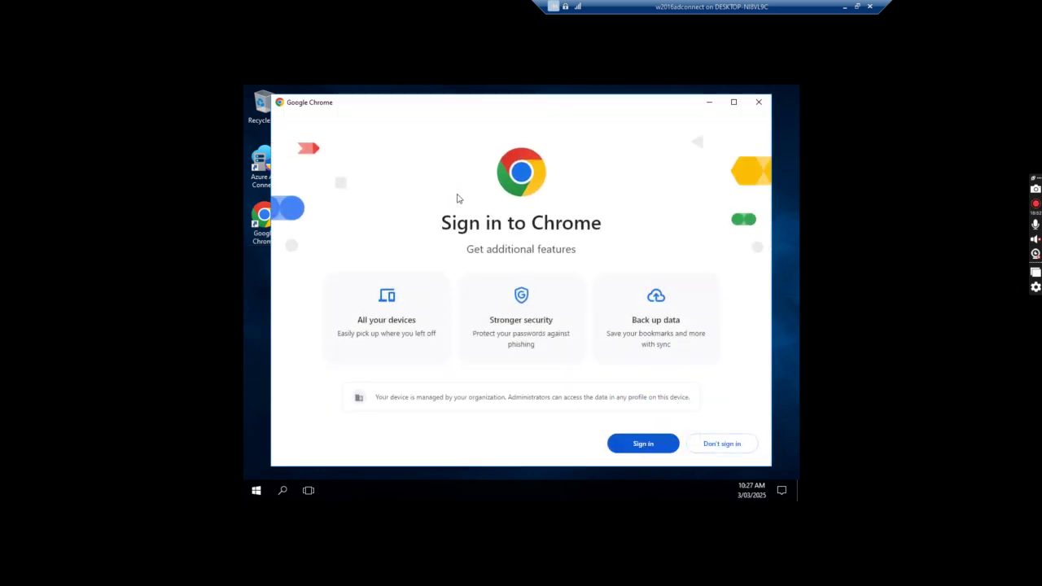
- Skip Chrome sign-in and make Google Chrome the default web browser in Windows Settings
left_click(727, 444)
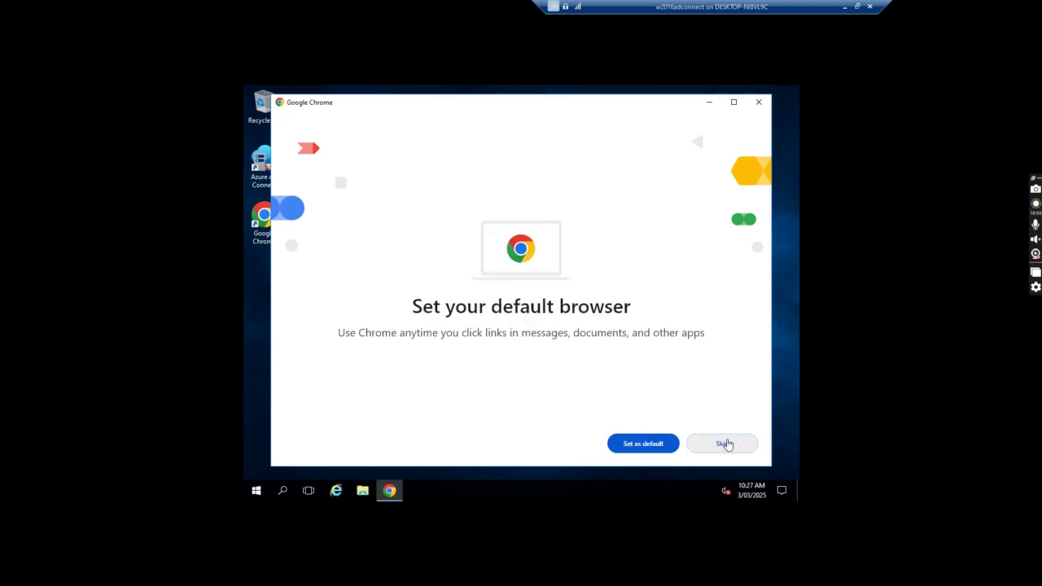
left_click(658, 447)
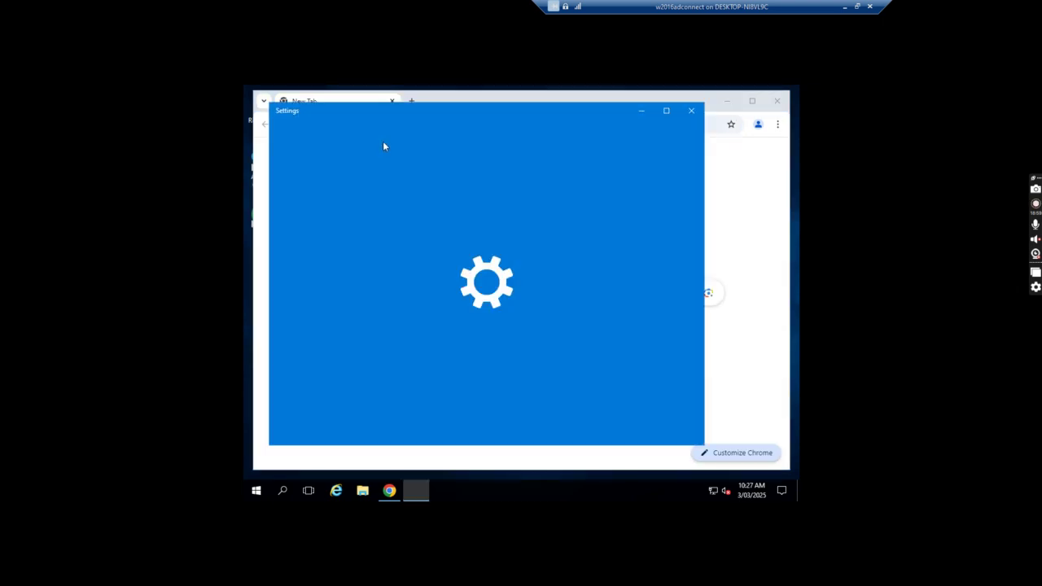
left_click(500, 411)
left_click(561, 348)
left_click(697, 114)
left_click(432, 122)
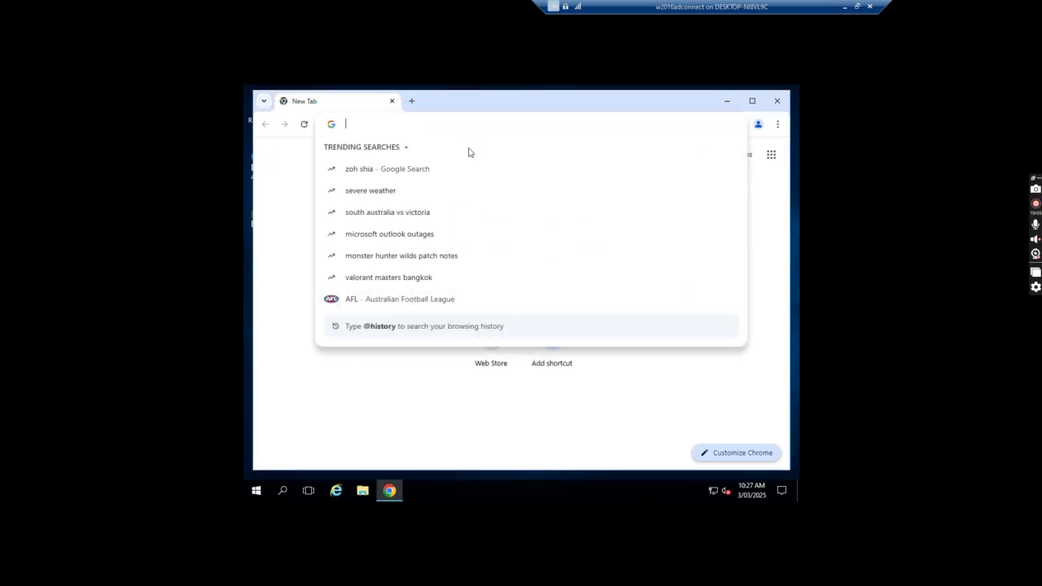
type("www.offfi")
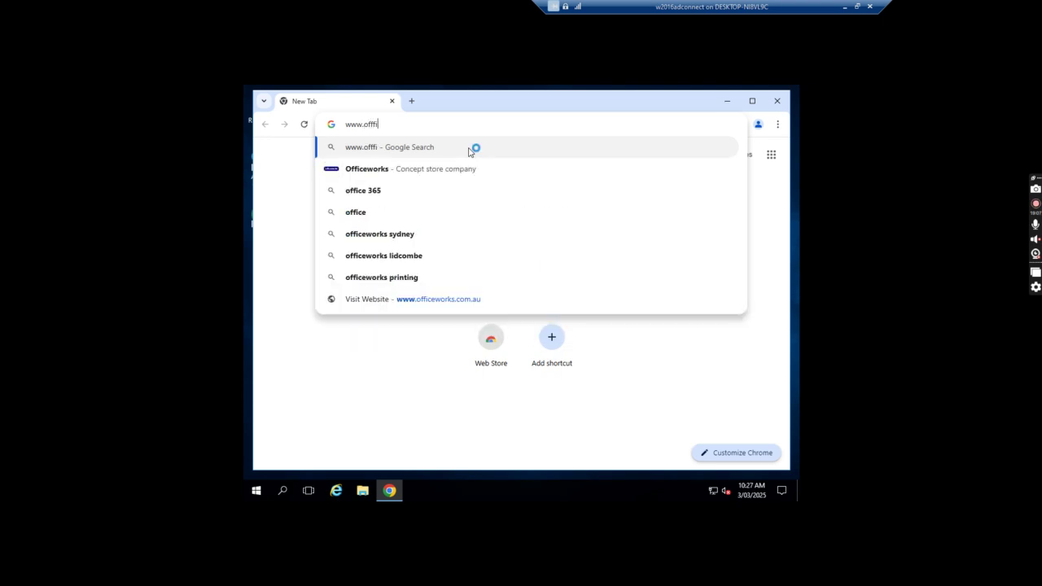
key("BackSpace")
type("ice.")
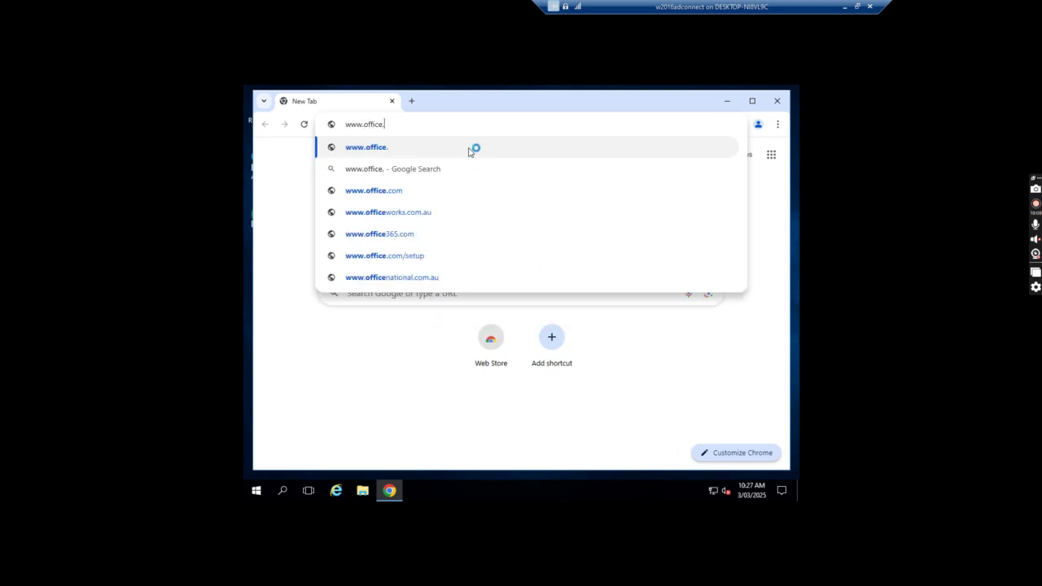
type("com")
key("Return")
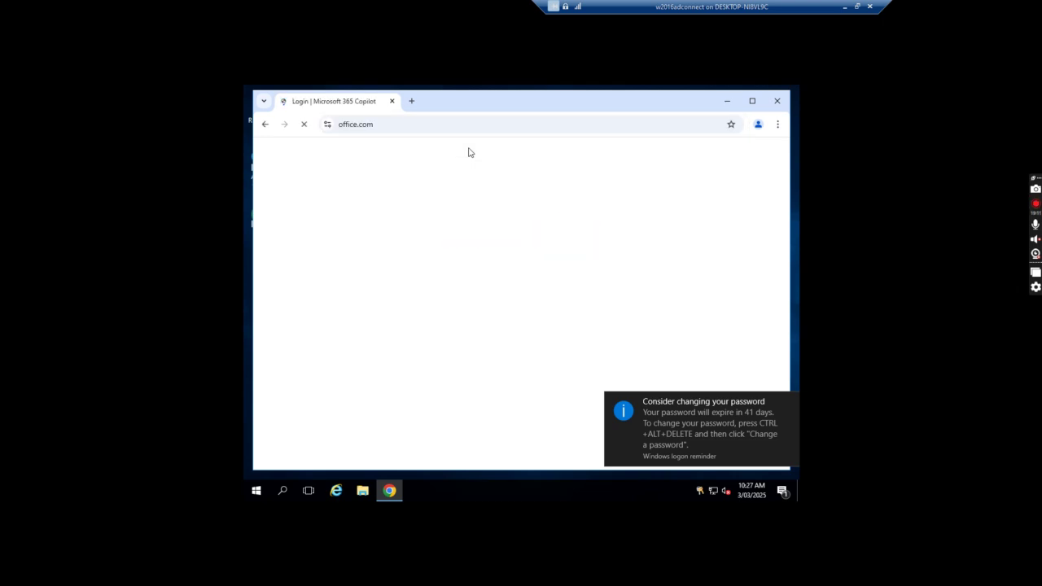
left_click(460, 375)
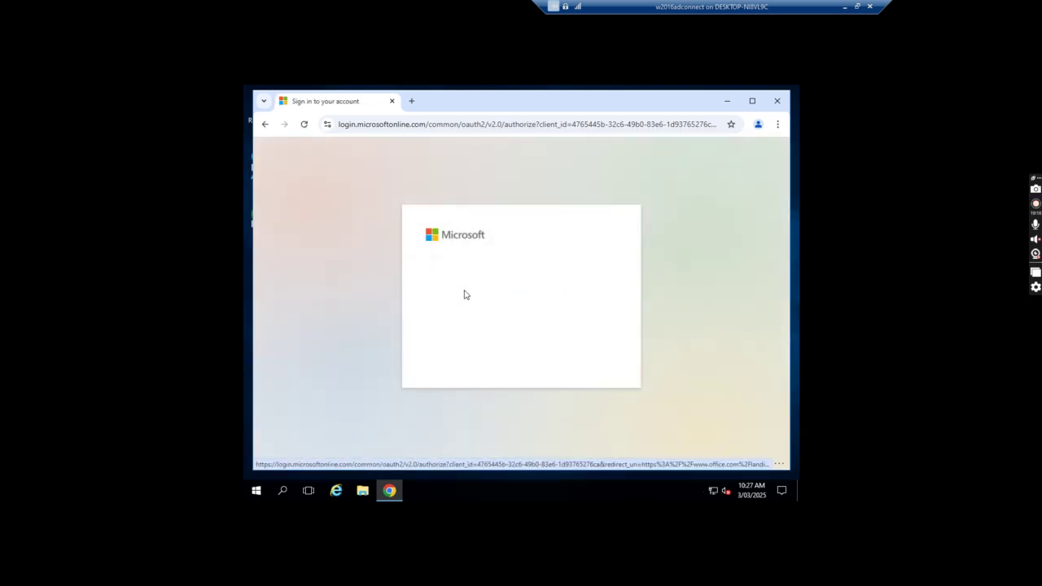
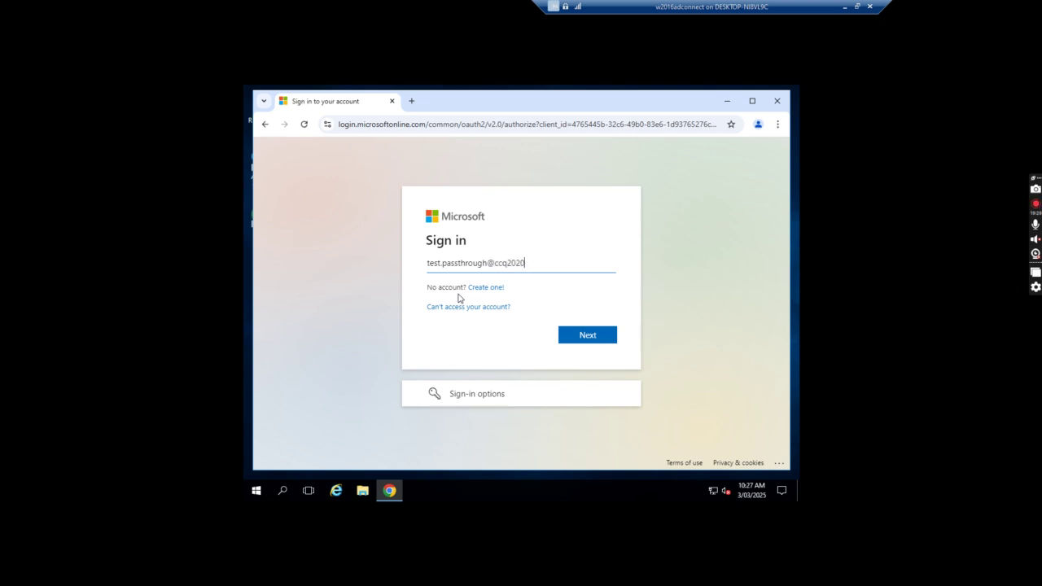
- Sign in with the passthrough test user's e-mail address and password
left_click(586, 340)
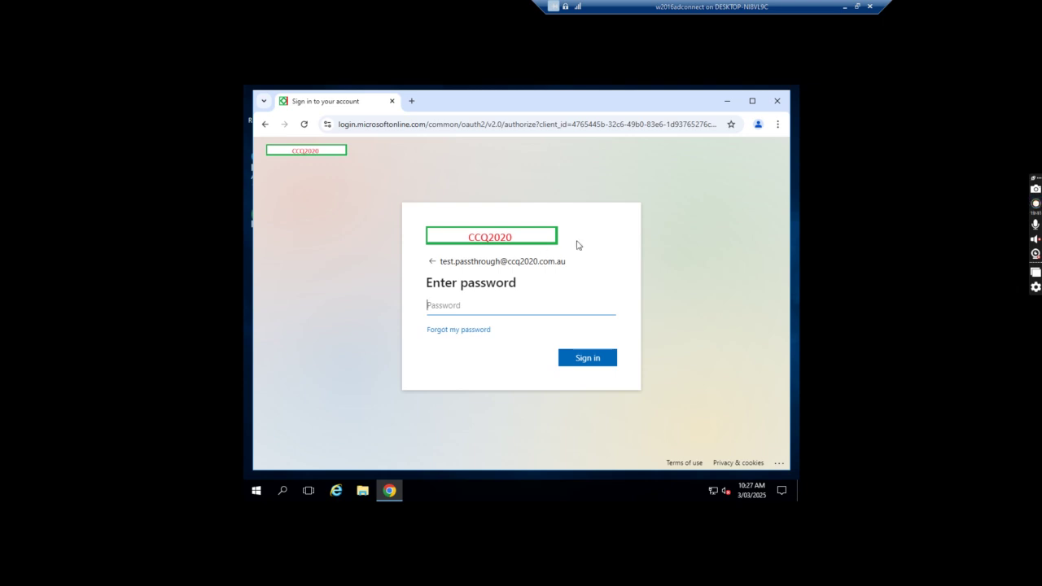
type("•")
left_click(589, 358)
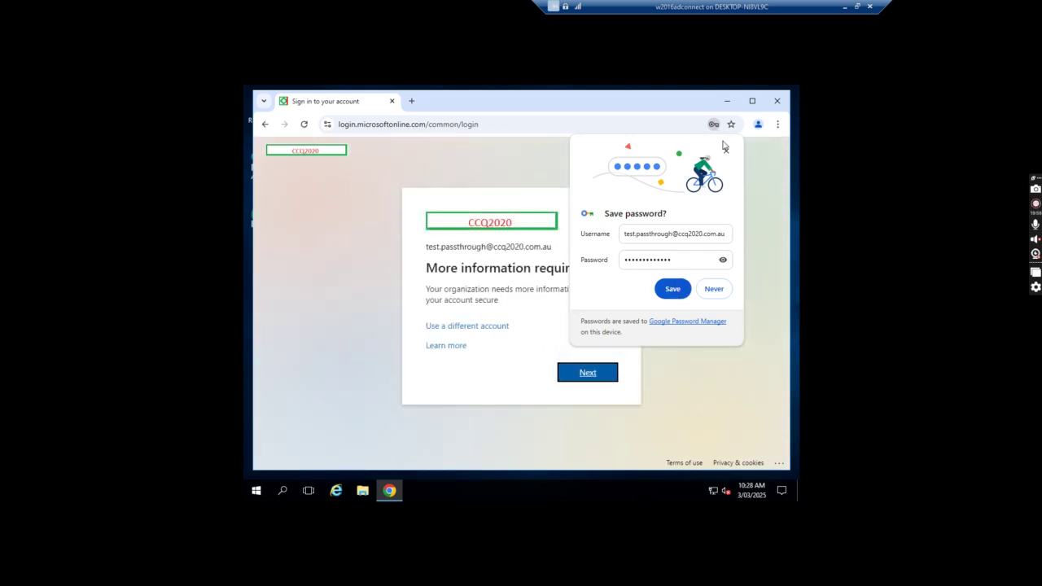
- Dismiss Chrome's save-password bubble and continue past More information required
left_click(725, 151)
left_click(590, 375)
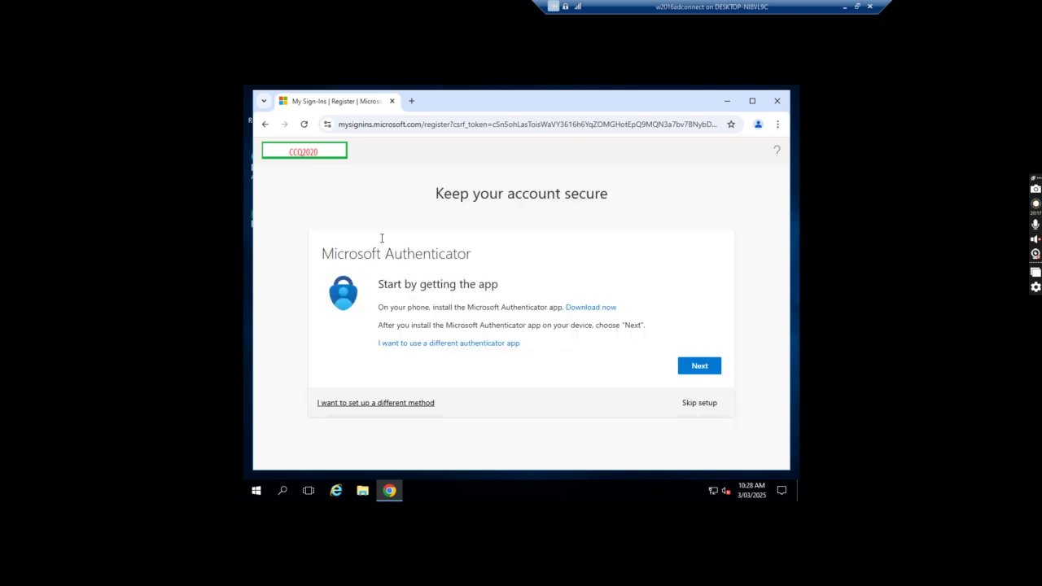
- Advance the Authenticator setup past getting the app, account setup and the QR code scan
left_click(700, 367)
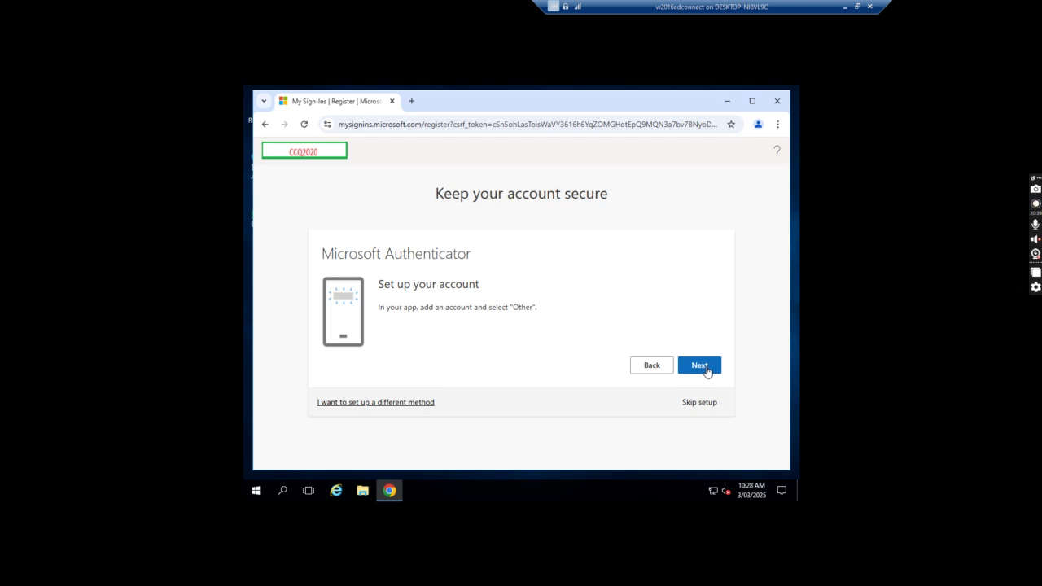
left_click(700, 365)
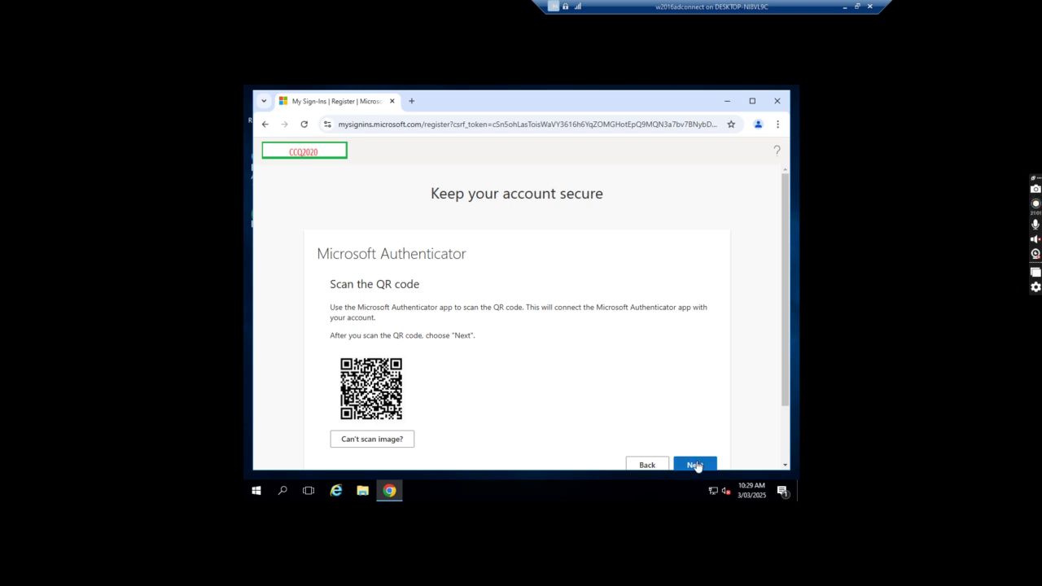
left_click(697, 465)
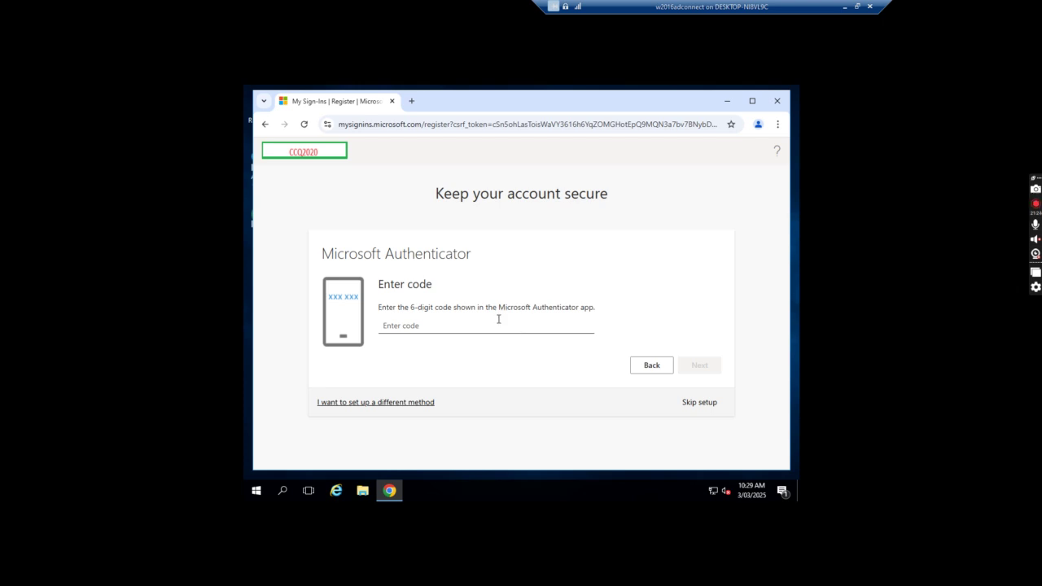
- Enter the 6-digit Authenticator verification code to make the app the default sign-in method
left_click(495, 320)
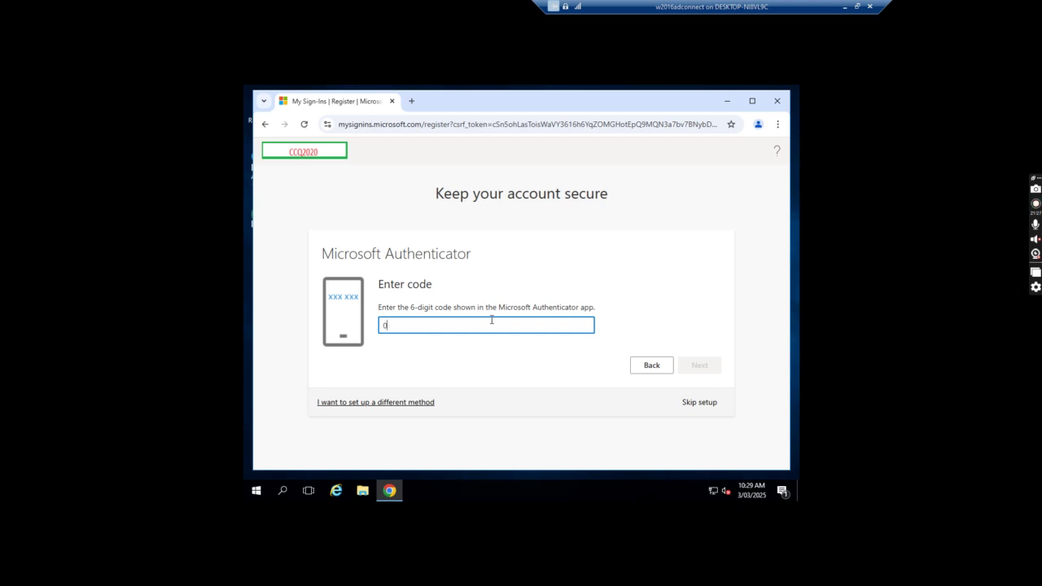
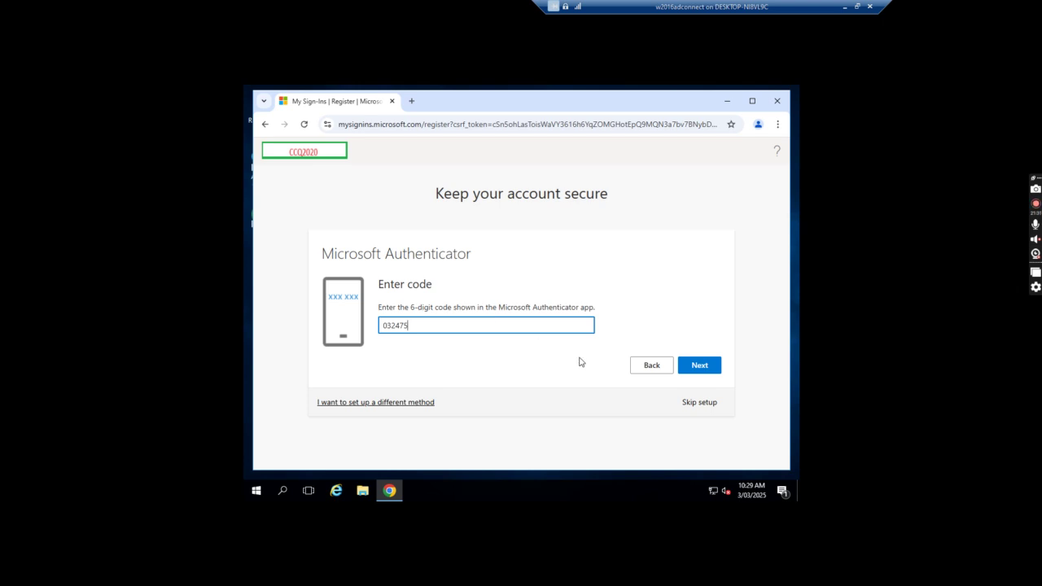
left_click(706, 366)
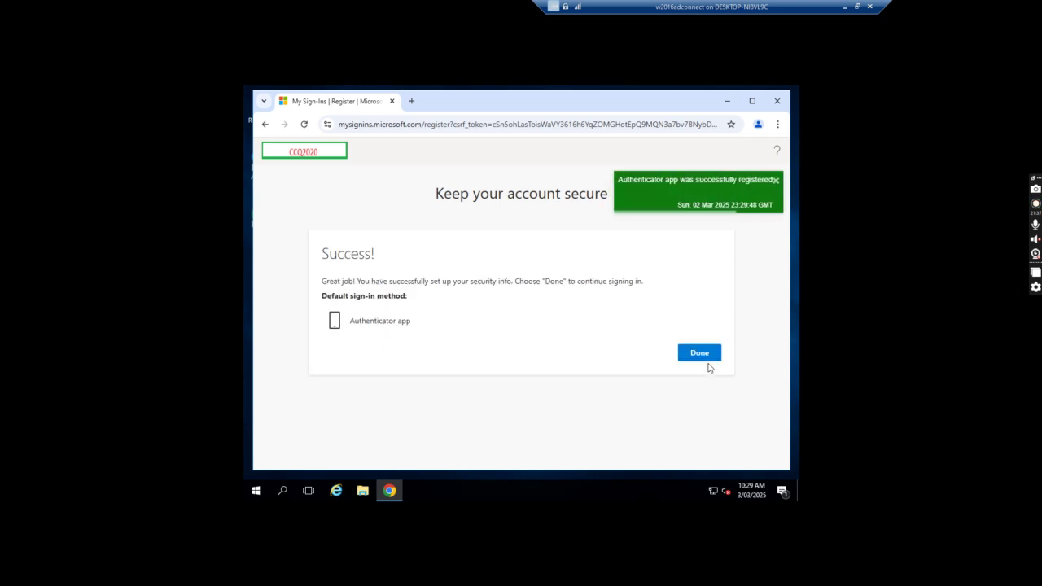
left_click(704, 351)
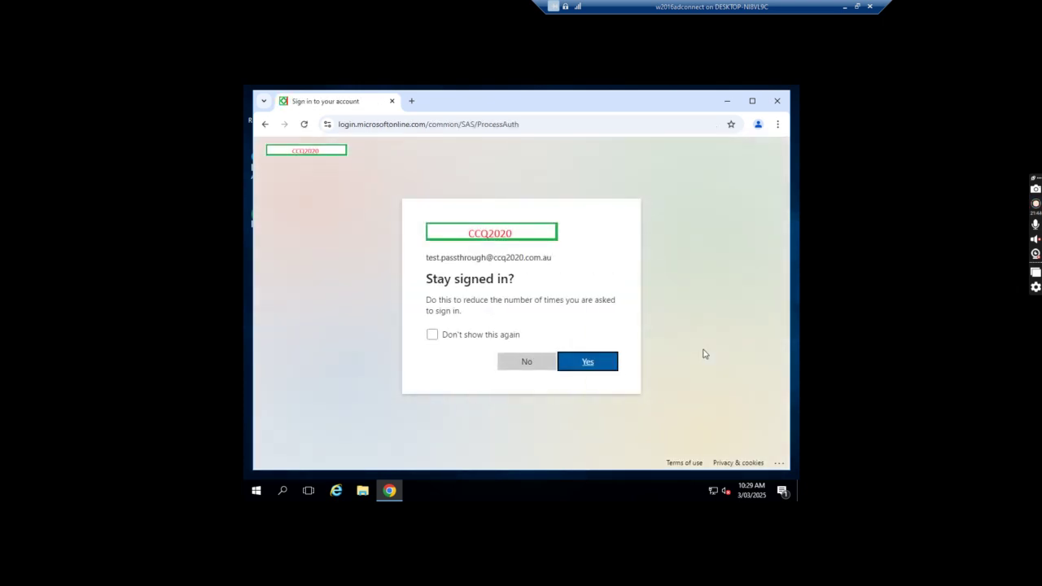
- Decline Stay signed in, skip the Microsoft 365 welcome tour and Copilot Chat offer, then open File Explorer
left_click(542, 367)
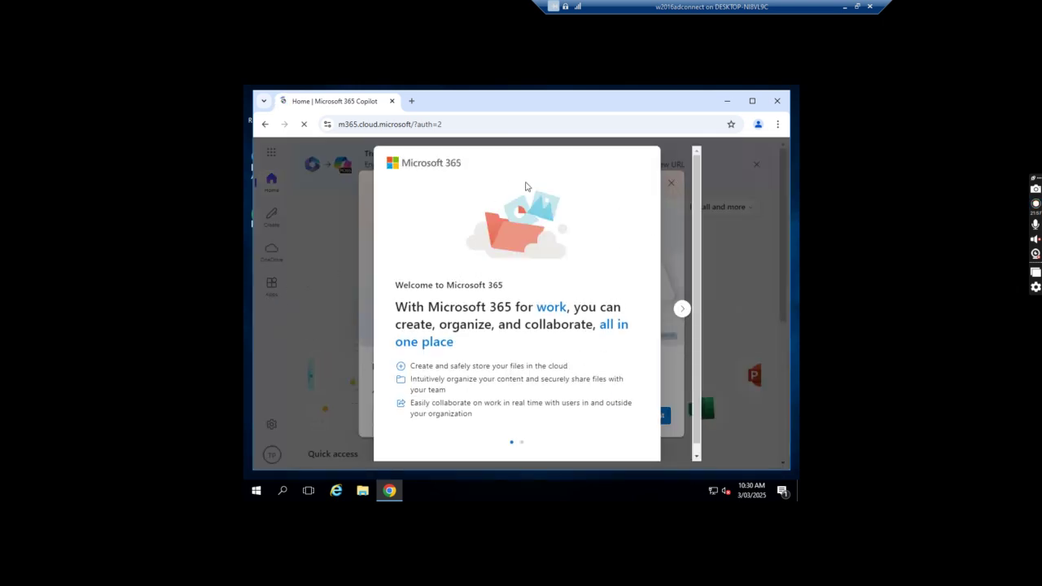
left_click(682, 311)
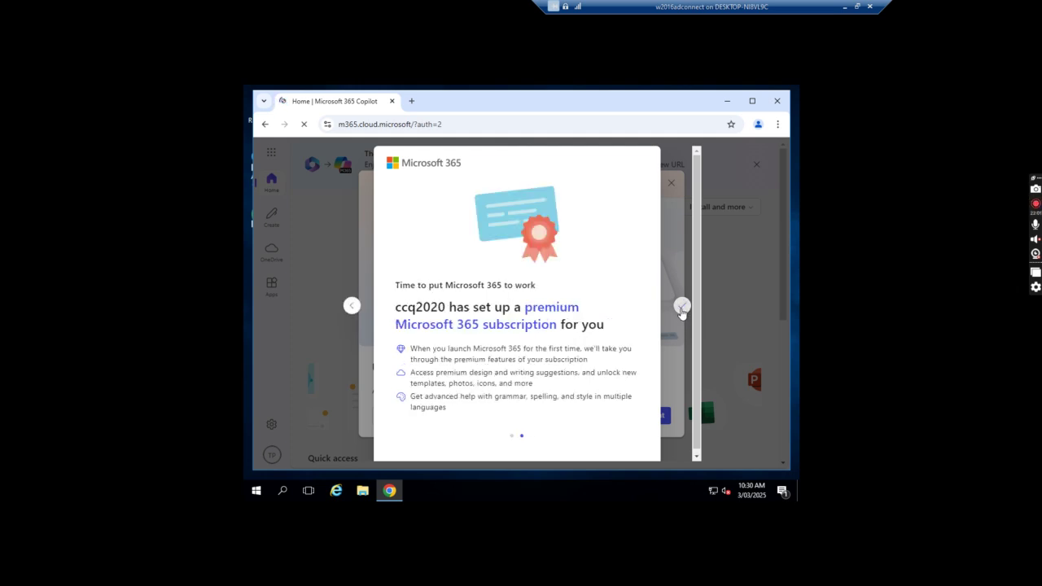
left_click(683, 309)
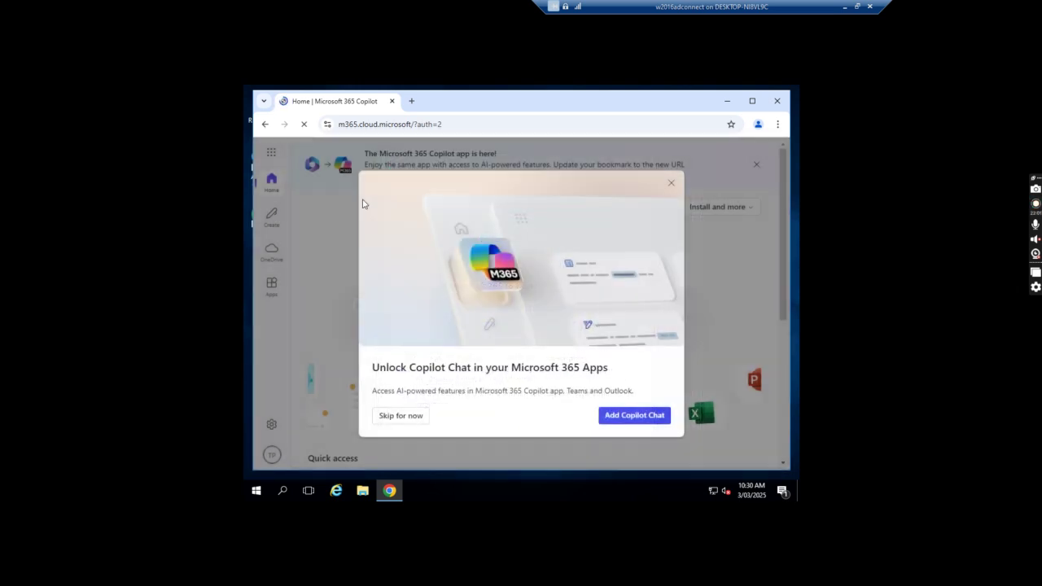
left_click(671, 182)
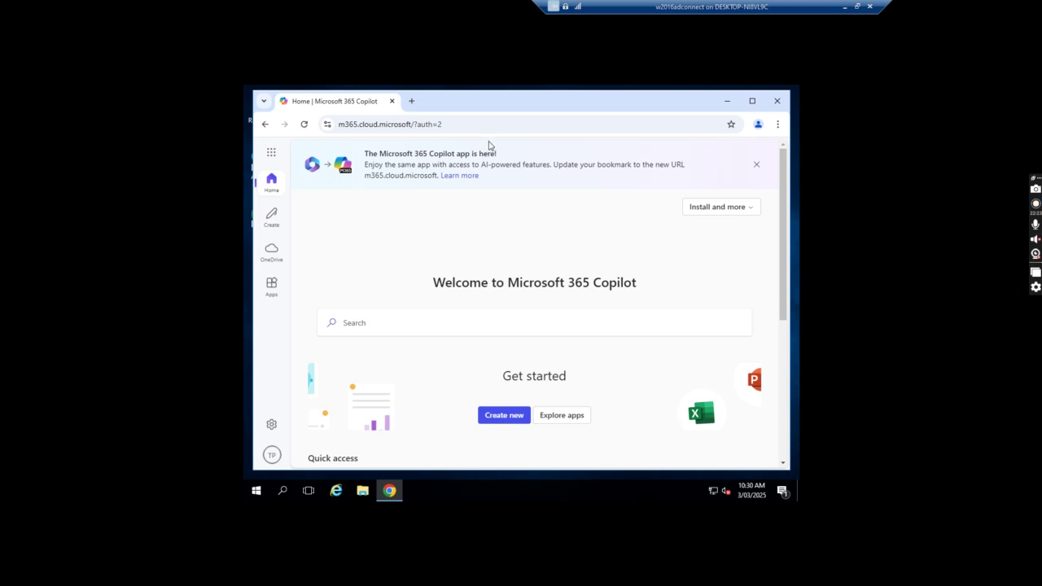
left_click(363, 491)
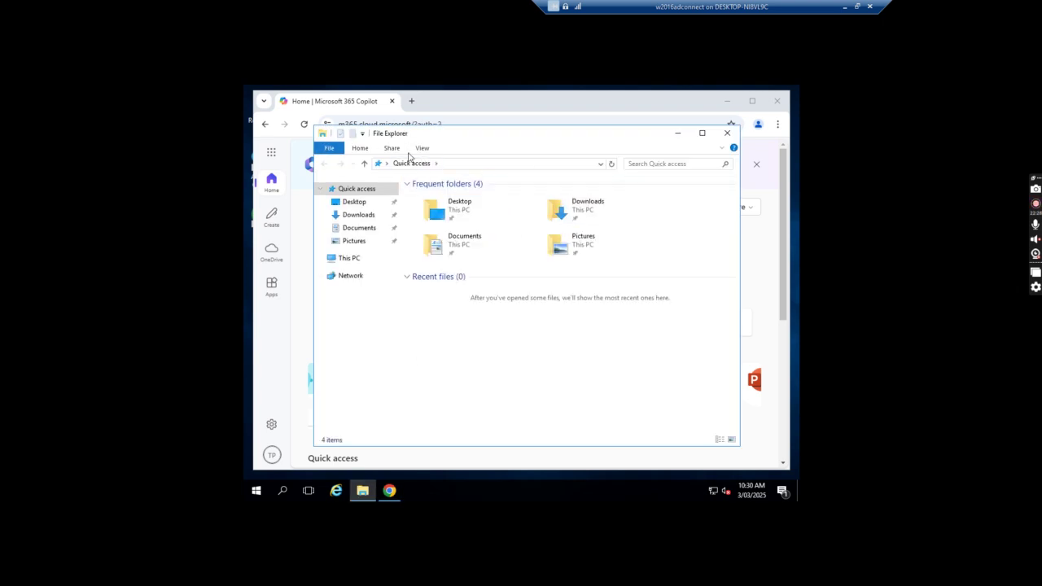
- Minimize File Explorer, open Control Panel in Small icons view, and launch Internet Options
left_click(359, 150)
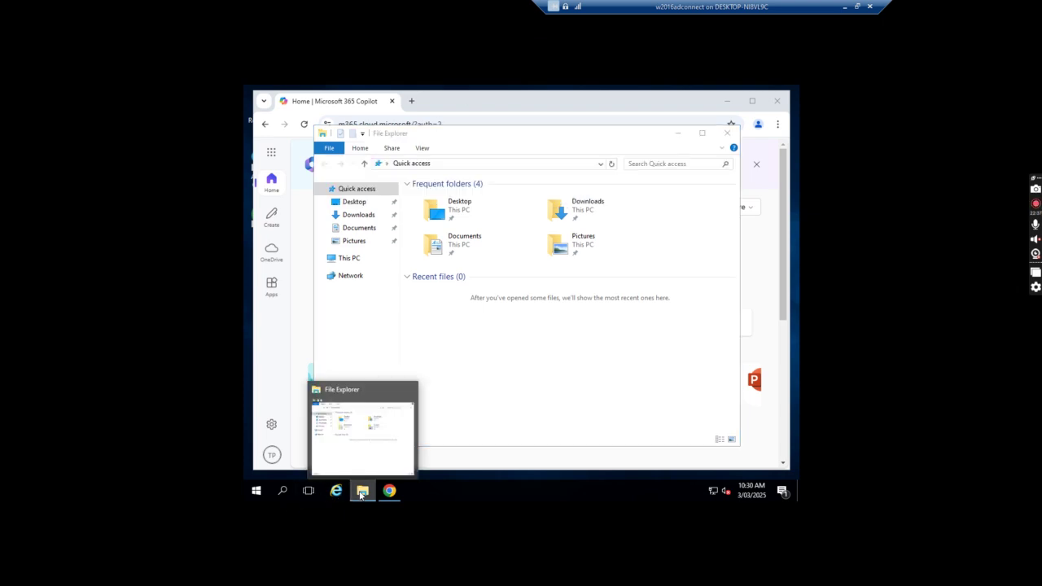
left_click(360, 492)
right_click(257, 492)
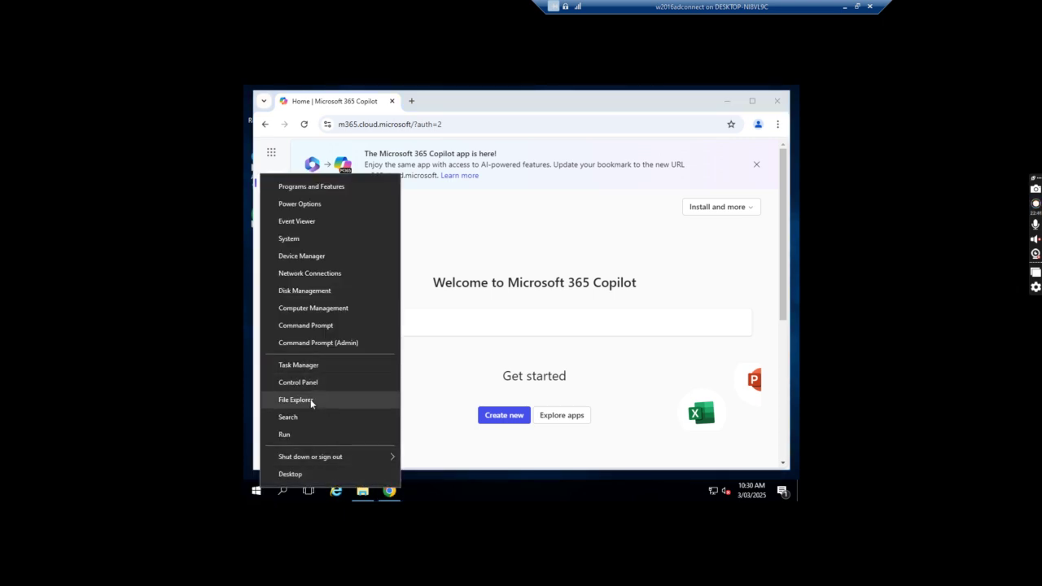
left_click(298, 383)
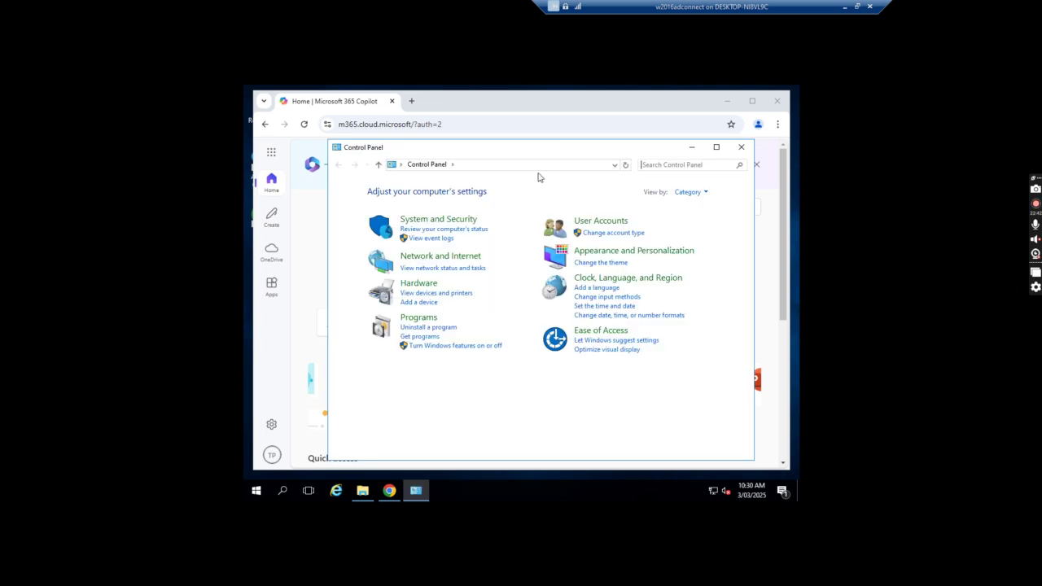
left_click(698, 196)
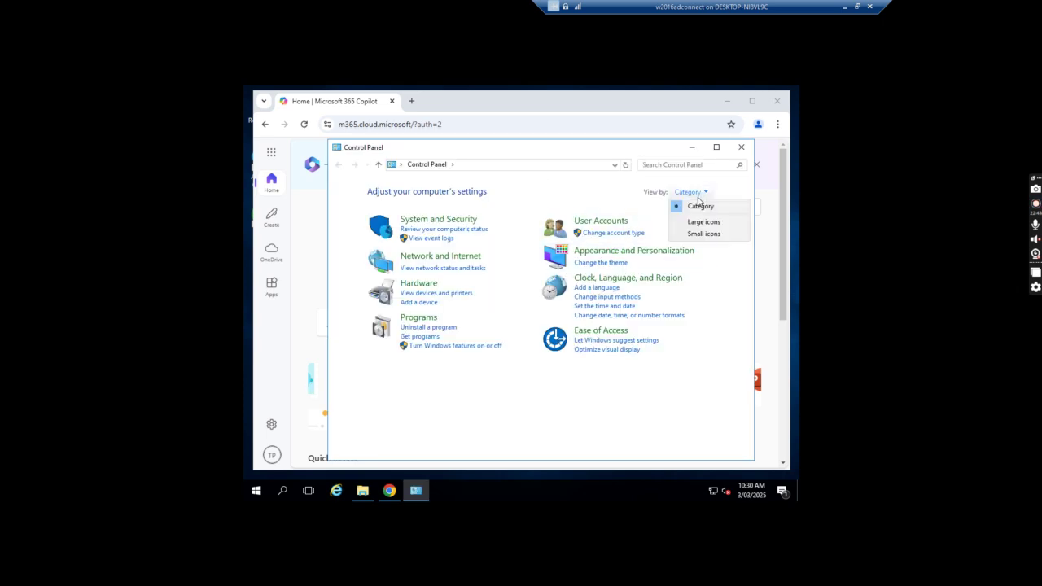
left_click(710, 239)
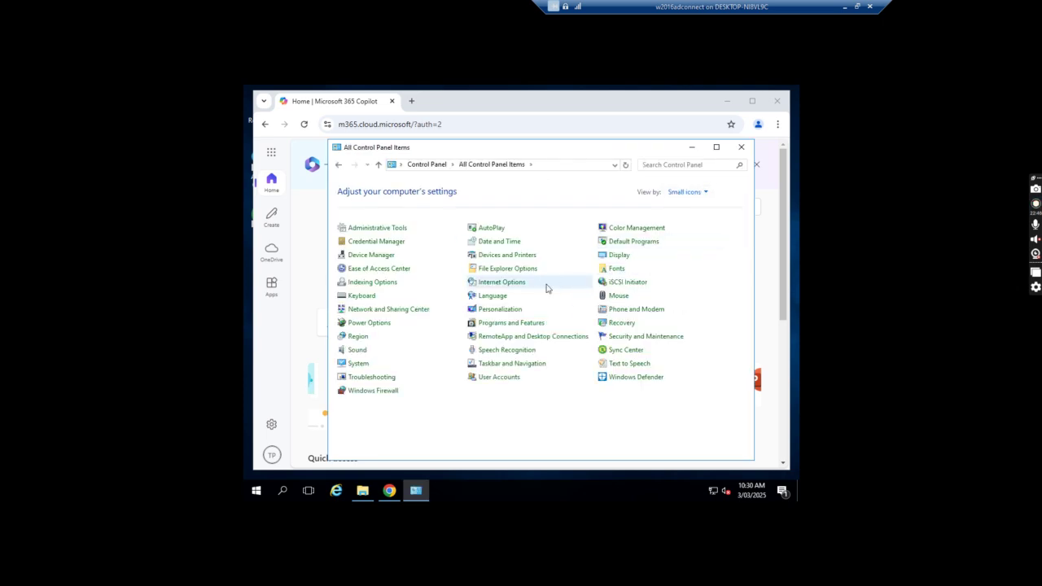
left_click(501, 284)
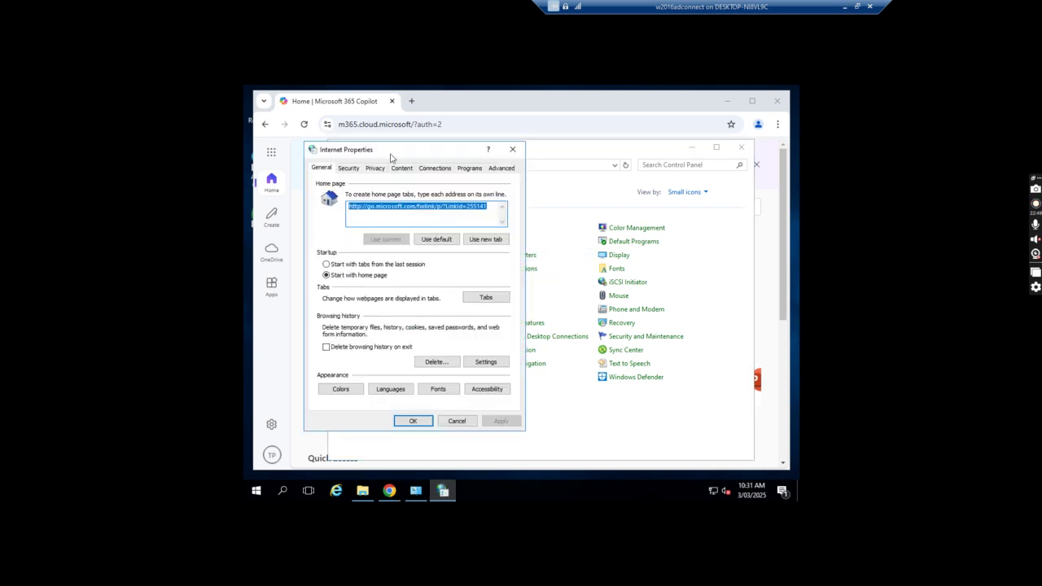
left_click(349, 168)
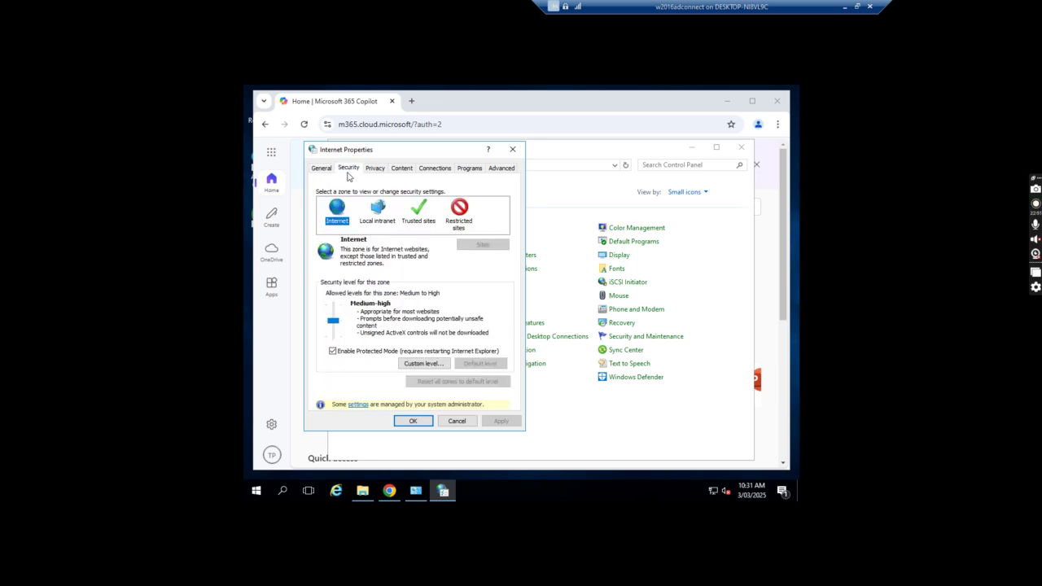
left_click(425, 216)
left_click(472, 245)
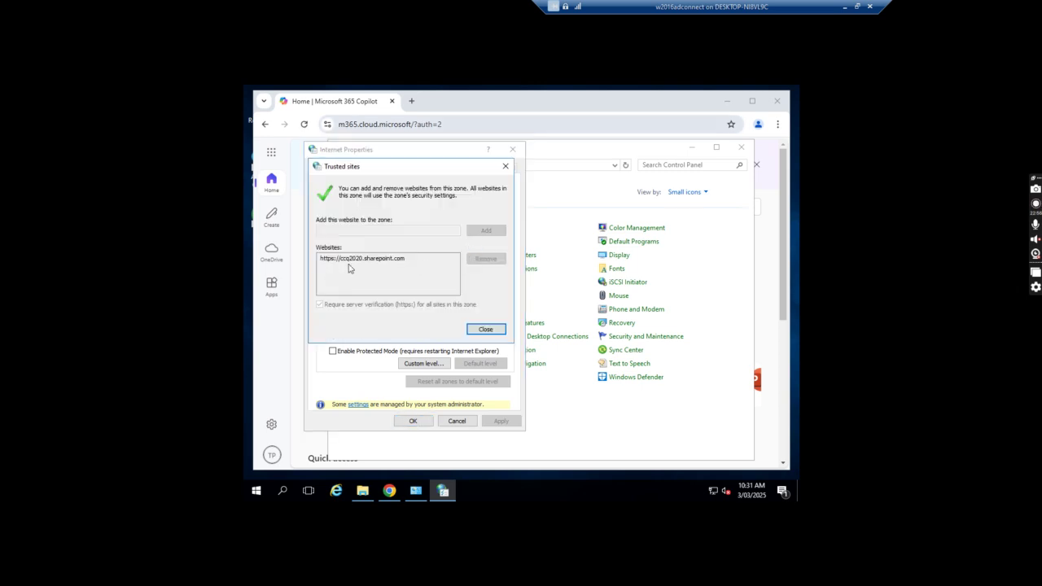